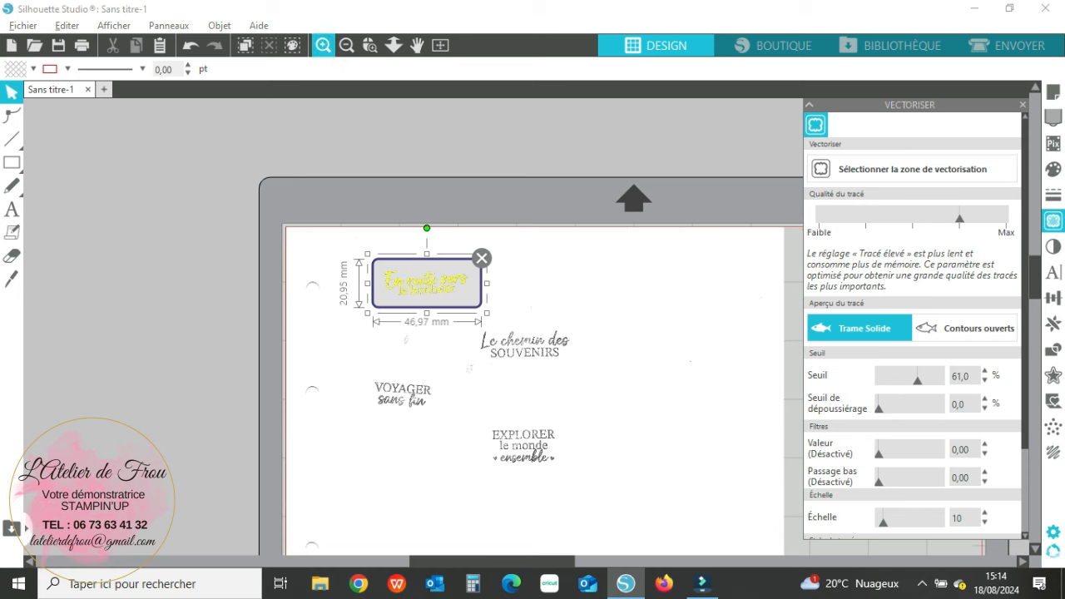
Set the trace threshold for the "En route vers le bonheur" area to 72%.
click(323, 45)
click(323, 45)
click(323, 45)
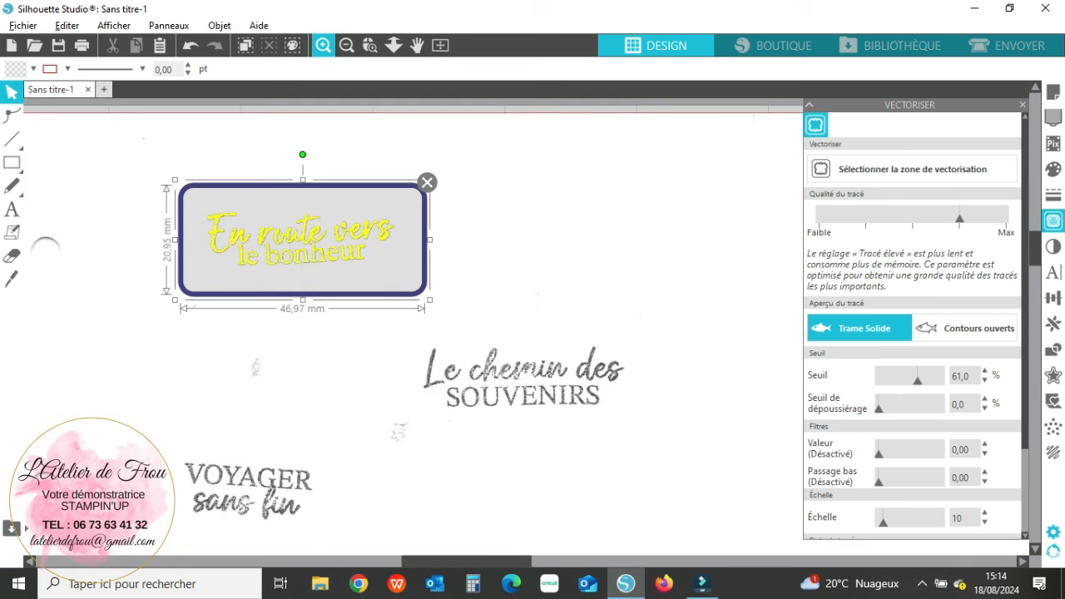
click(323, 45)
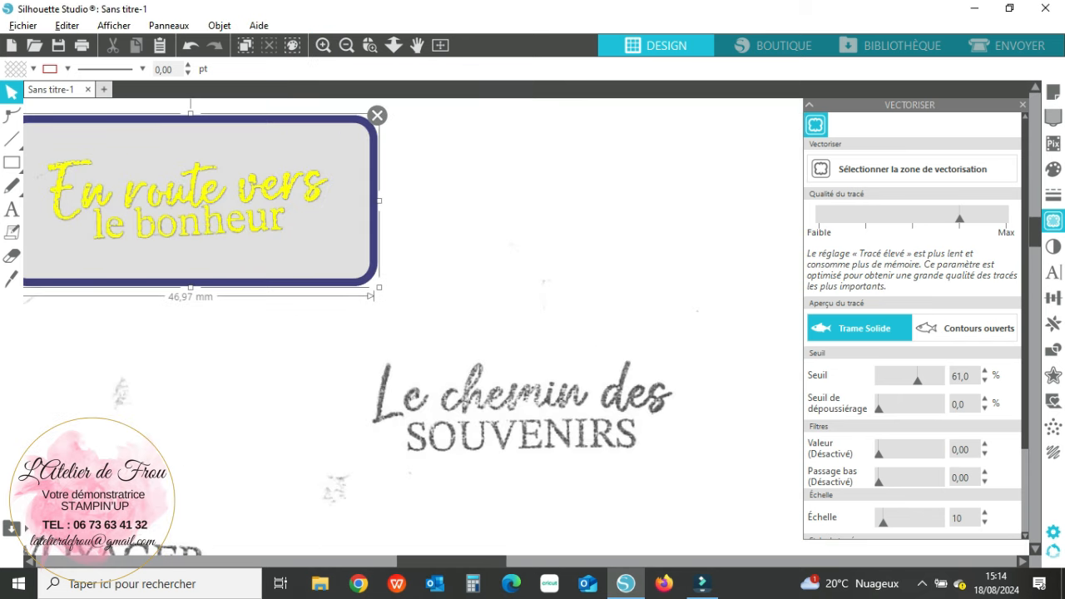
drag(451, 562, 423, 562)
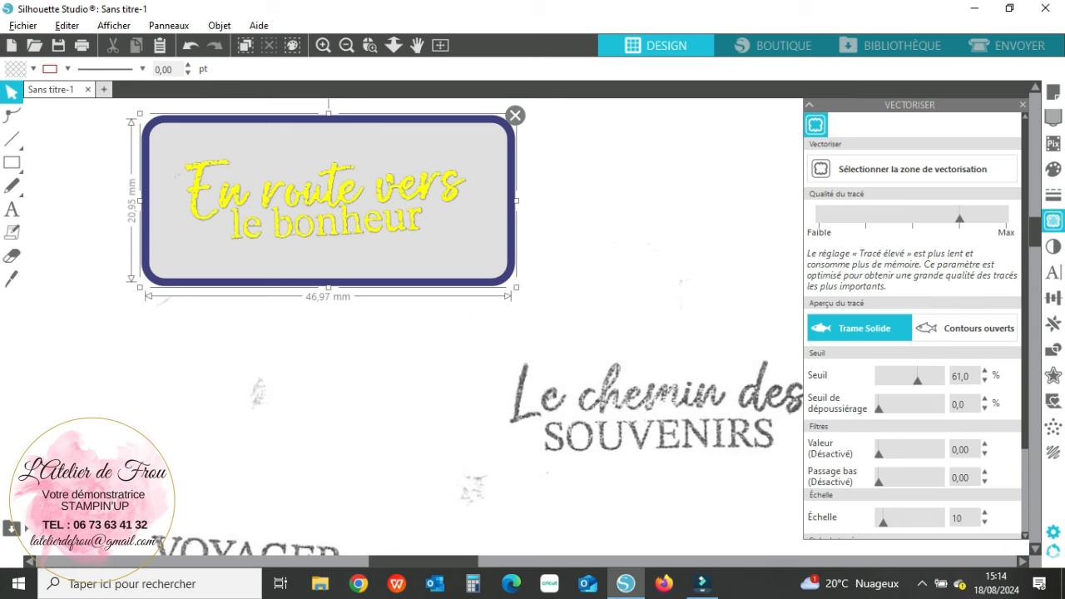
drag(917, 380, 924, 380)
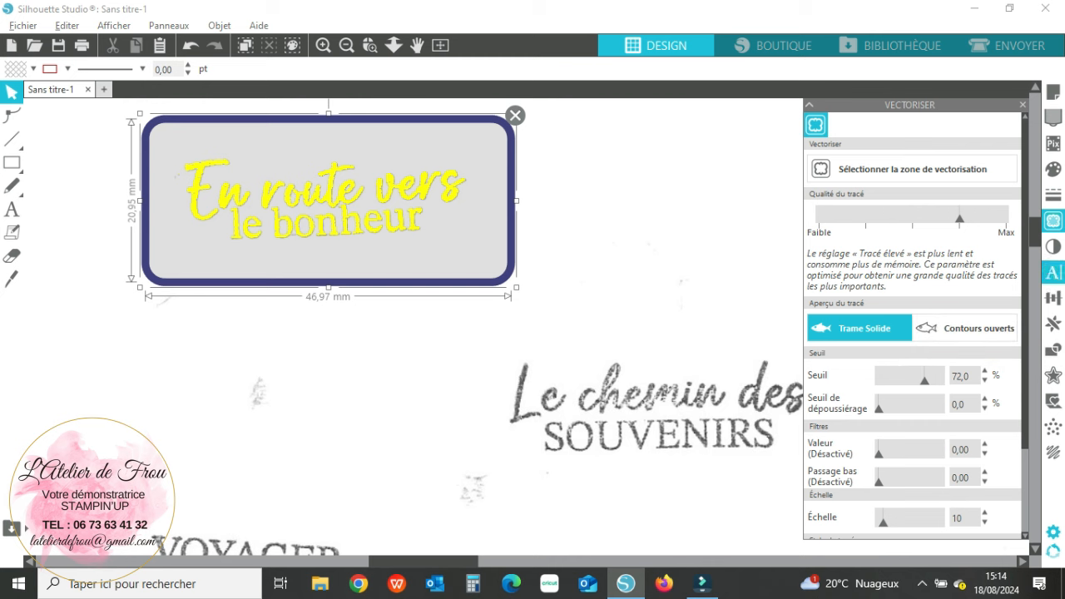
Trace the outer contour of the "En route vers le bonheur" text.
scroll(464, 327, down, 1)
scroll(464, 327, down, 3)
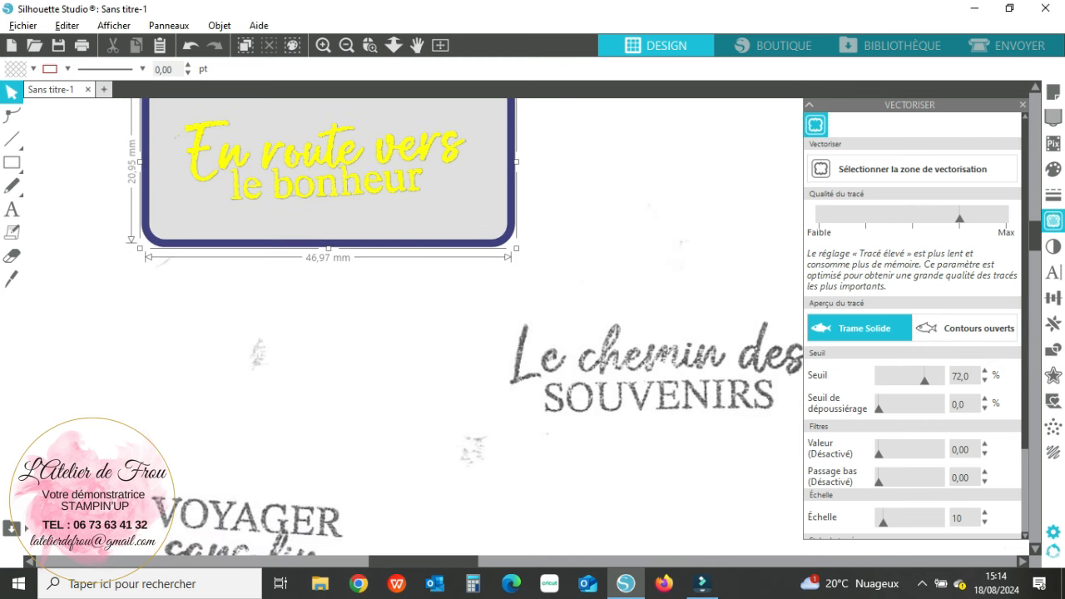
scroll(465, 327, up, 6)
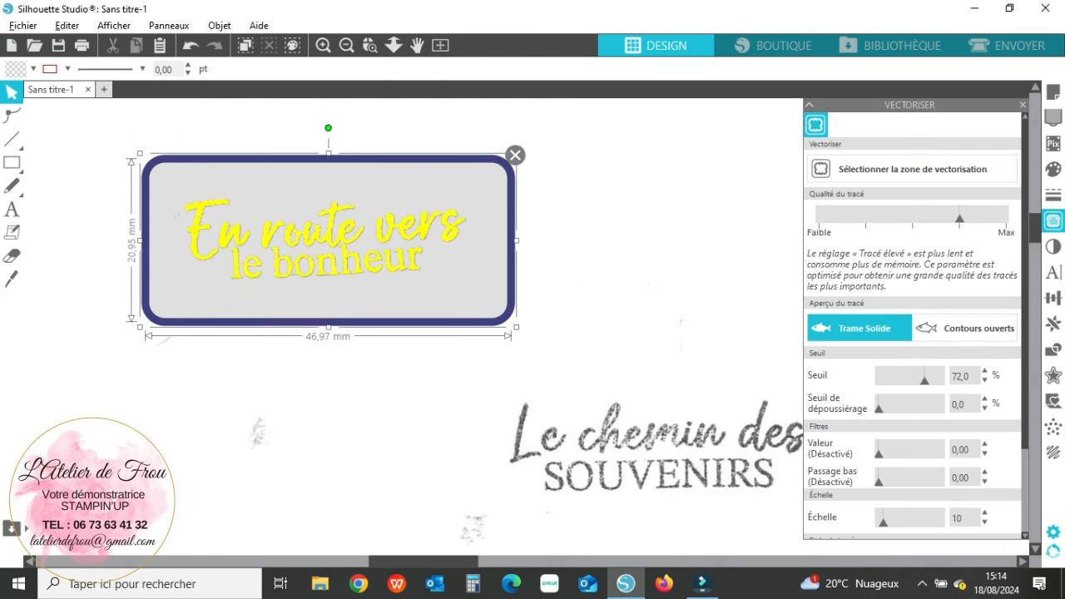
scroll(912, 516, down, 3)
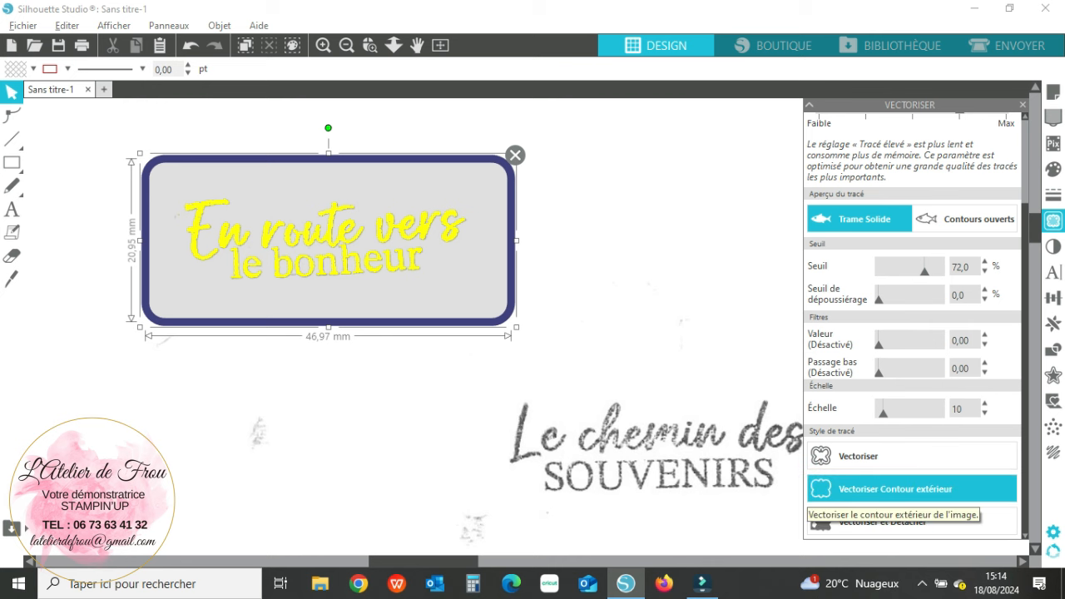
click(824, 498)
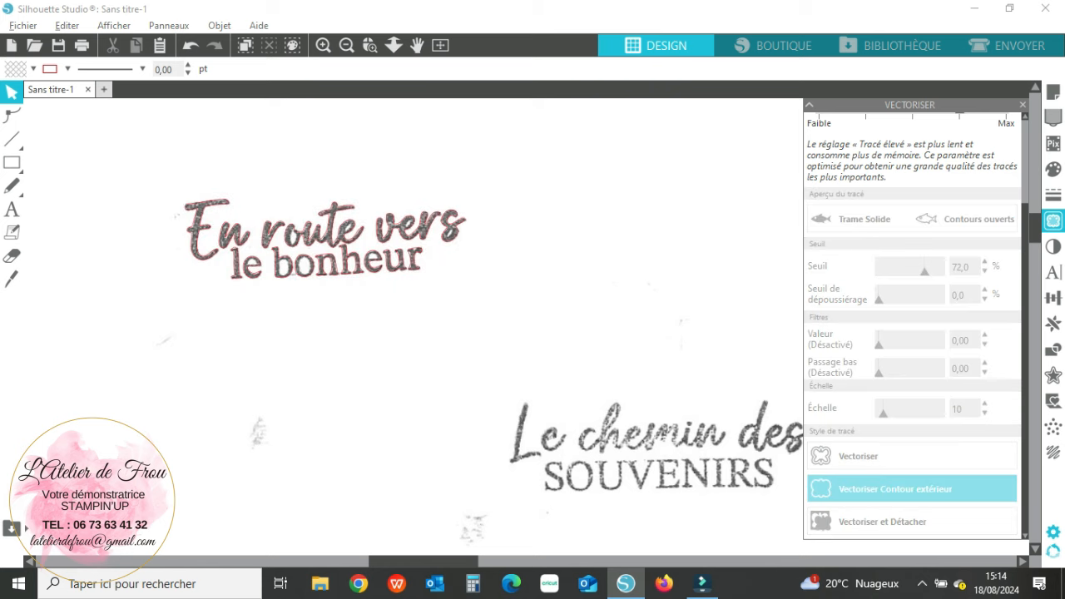
mouse_move(582, 358)
mouse_down()
mouse_move(612, 402)
mouse_move(621, 442)
mouse_move(583, 358)
mouse_up()
click(583, 357)
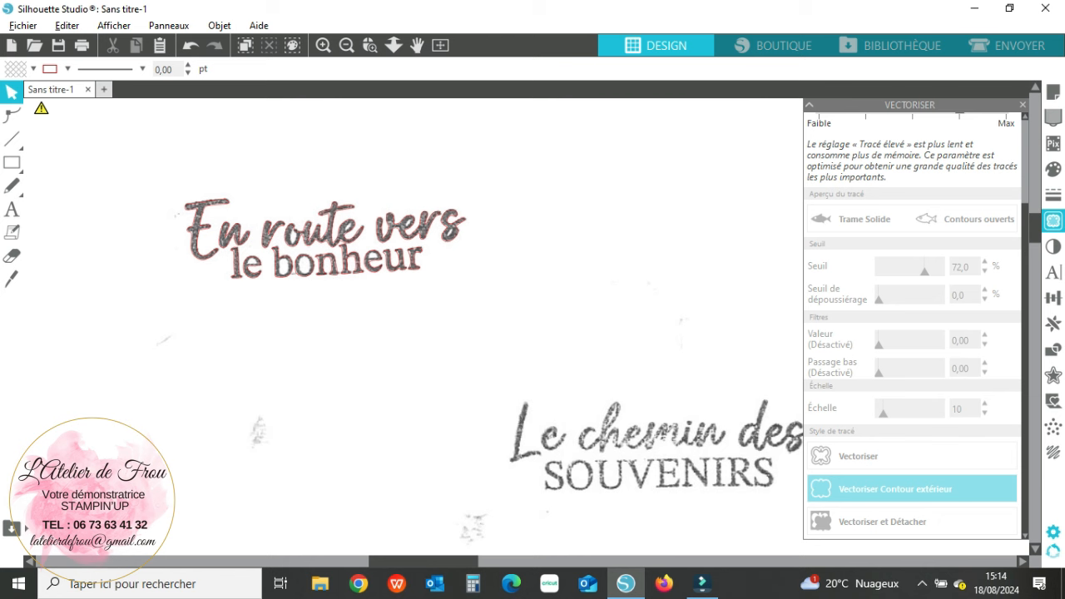
Trace the outer contour of "Le chemin des SOUVENIRS" within an area about 47 × 20 mm, using an 87% threshold.
click(347, 45)
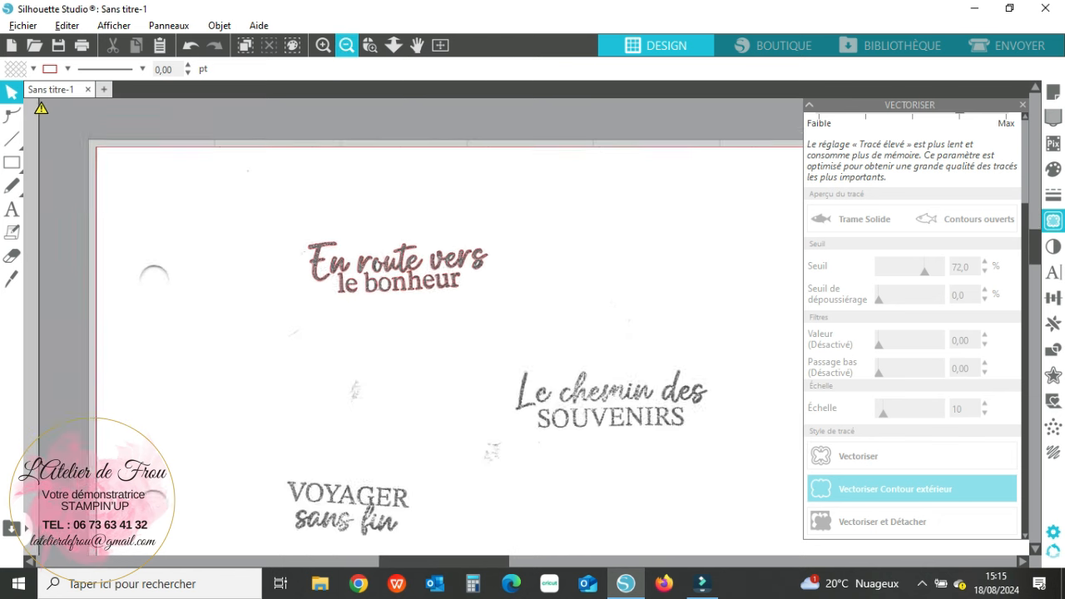
click(347, 45)
click(347, 45)
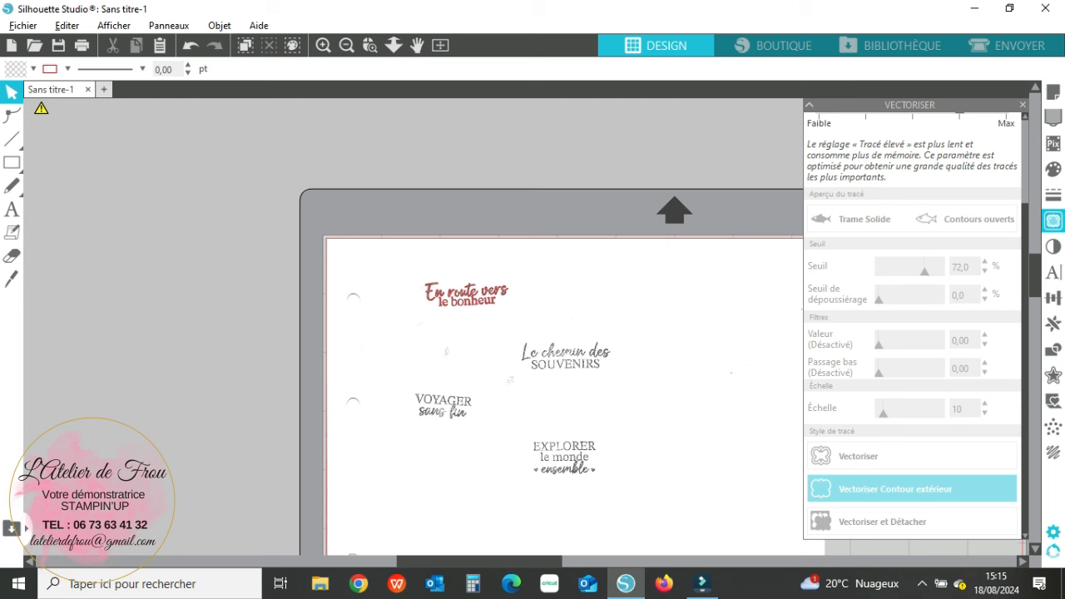
scroll(912, 324, up, 3)
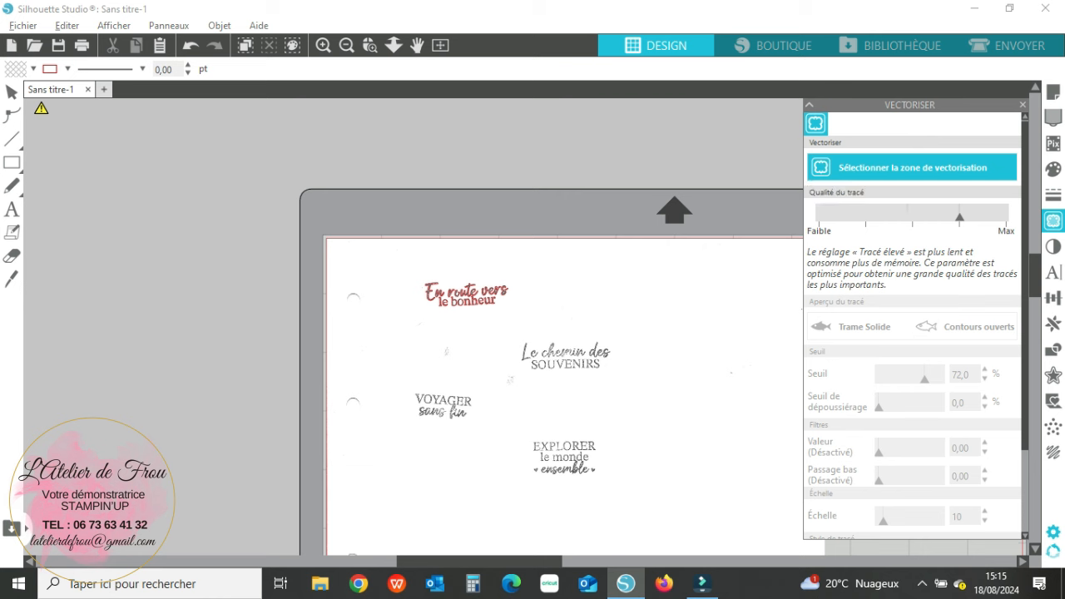
drag(504, 325, 625, 383)
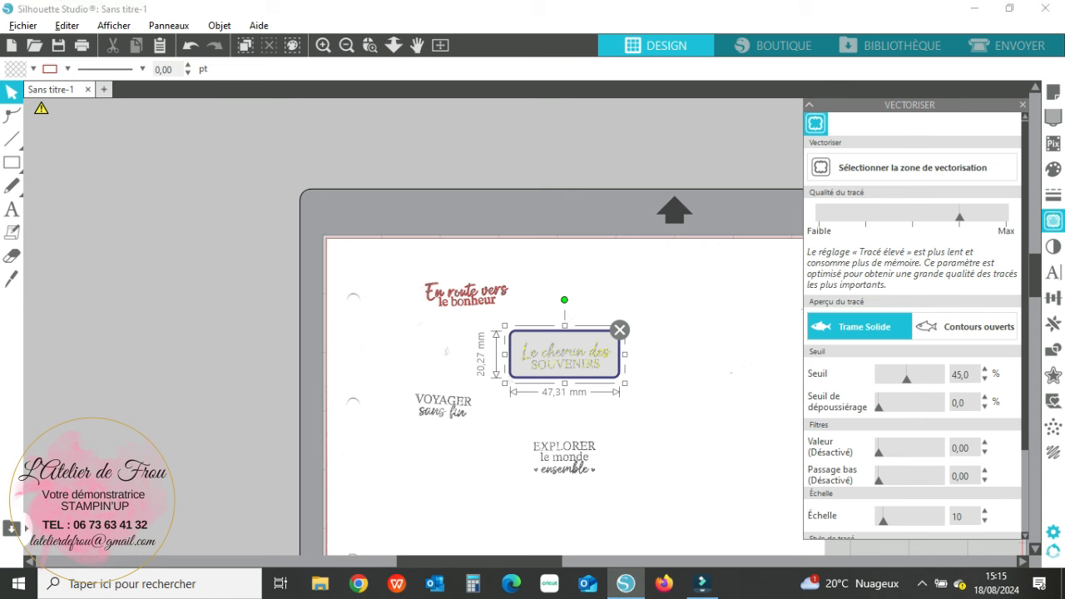
drag(907, 378, 934, 379)
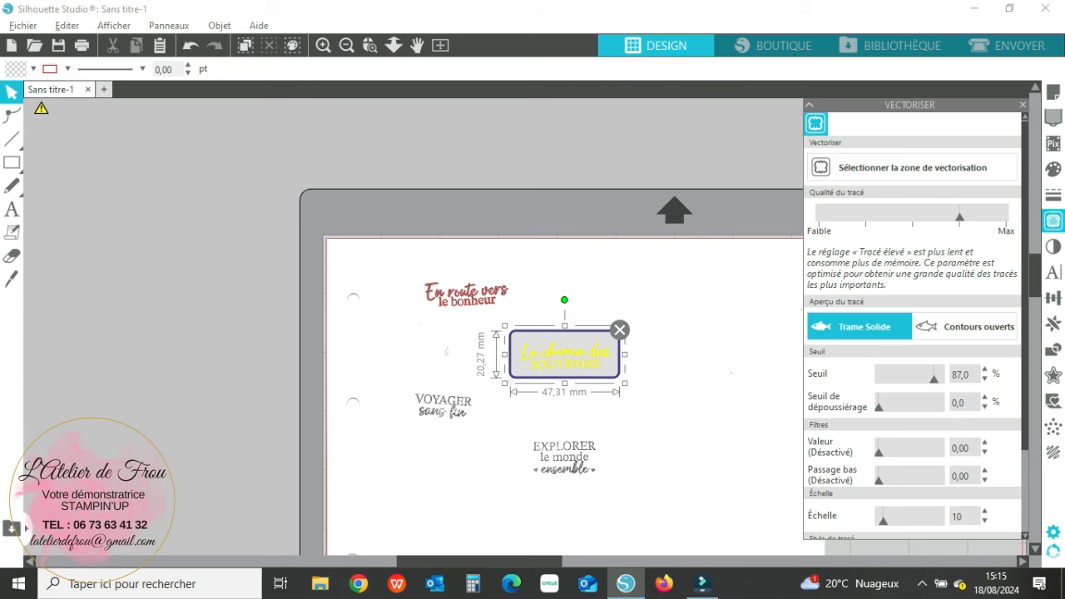
scroll(564, 353, down, 5)
scroll(564, 353, up, 3)
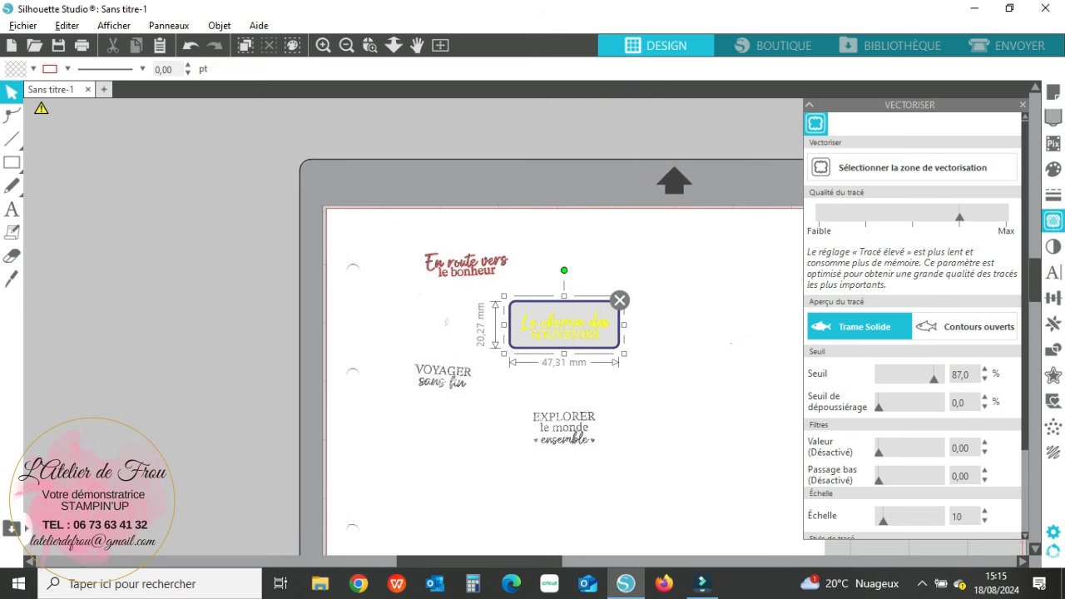
scroll(913, 325, down, 3)
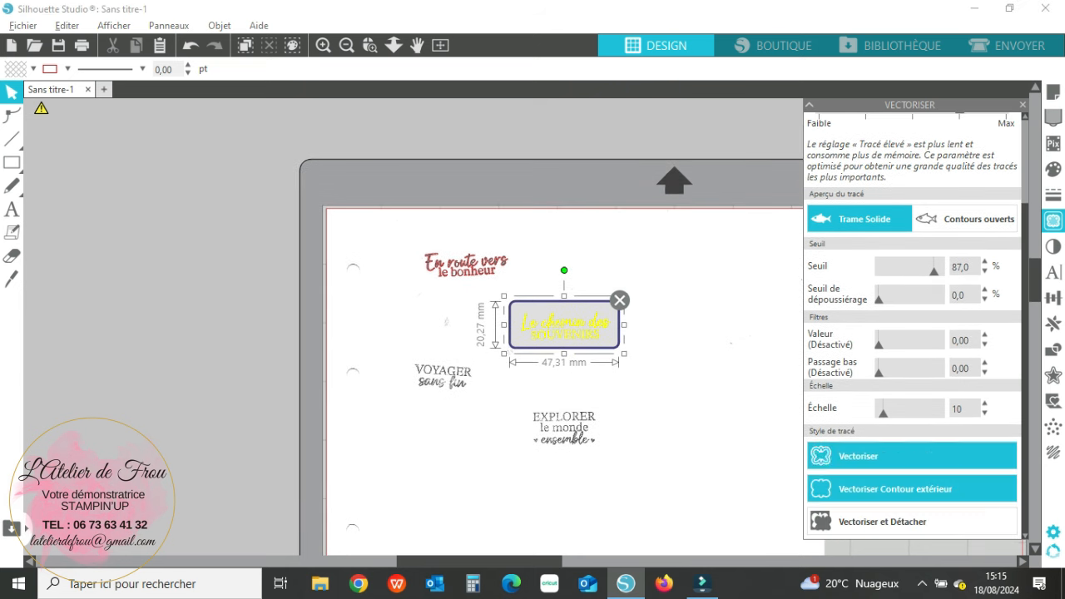
click(894, 489)
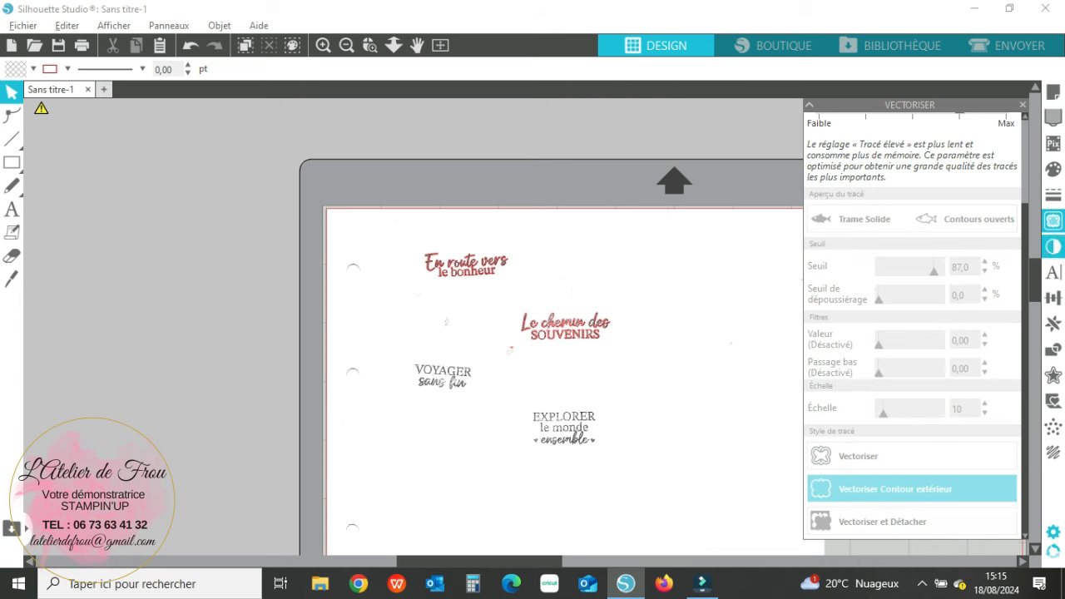
Trace the outer contour of "VOYAGER sans fin" within an area about 41 × 24 mm, using an 82% threshold.
scroll(912, 325, up, 3)
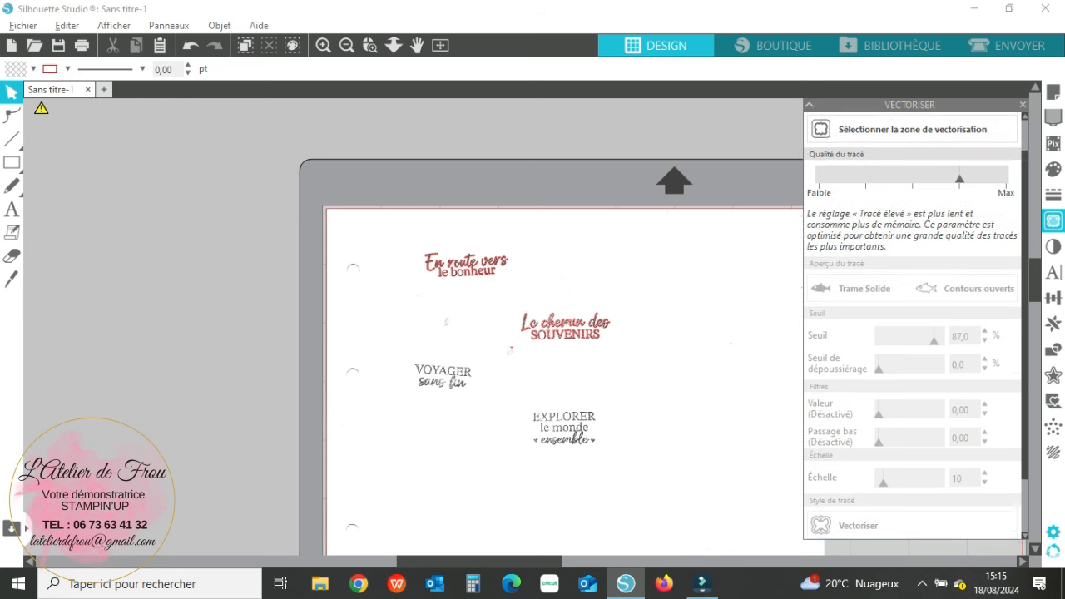
click(911, 150)
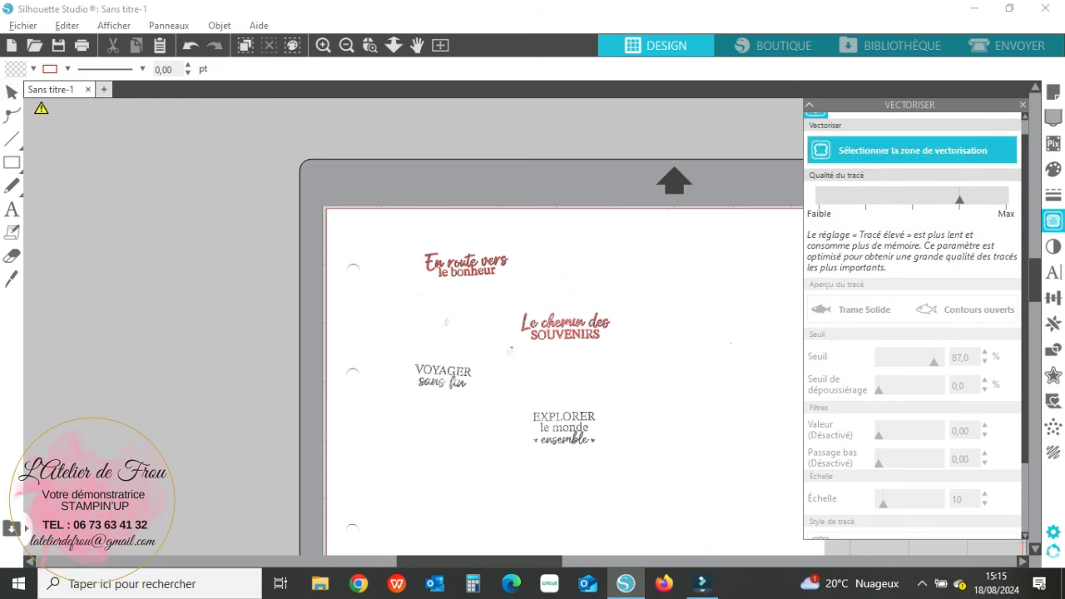
drag(397, 347, 491, 404)
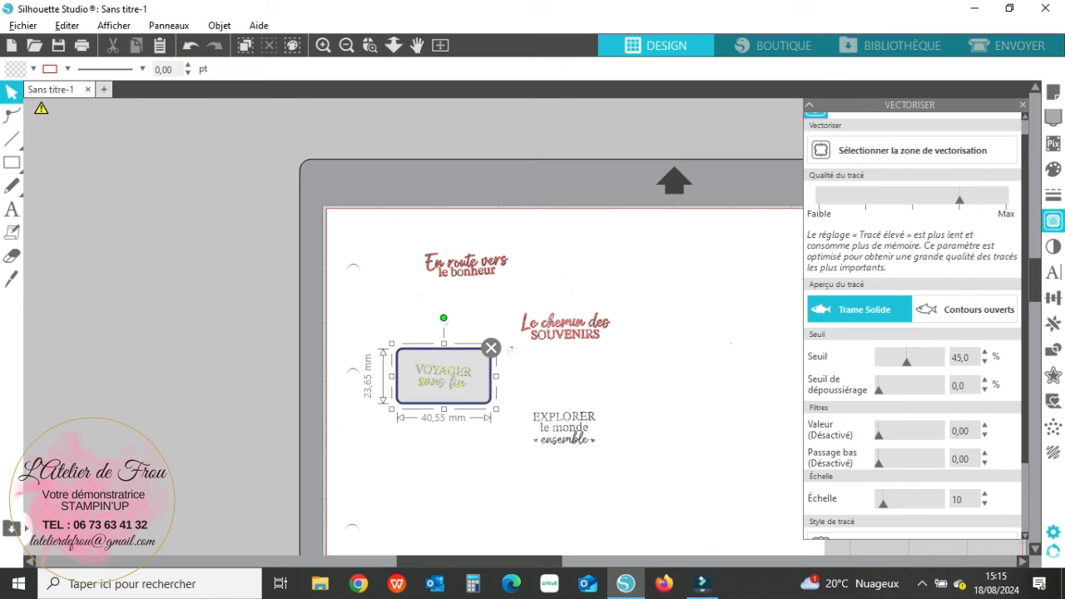
click(984, 352)
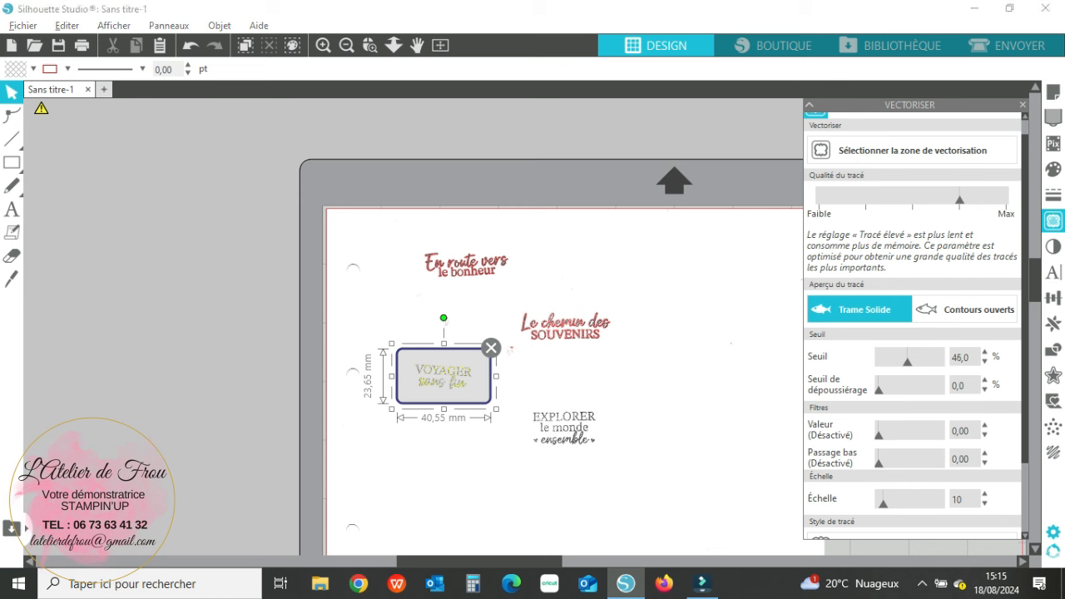
drag(908, 361, 931, 361)
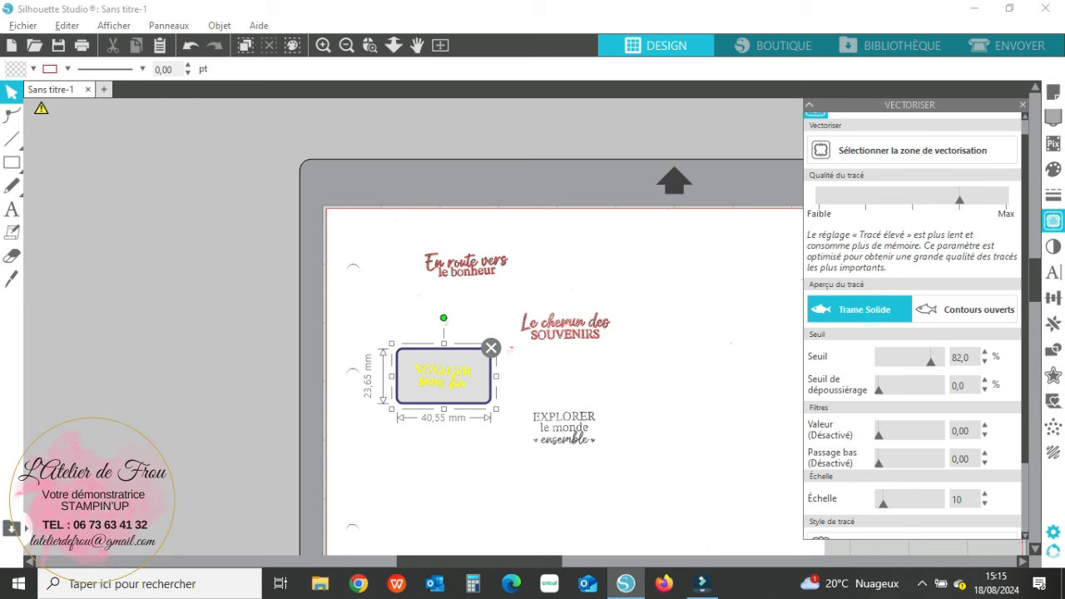
scroll(911, 324, down, 3)
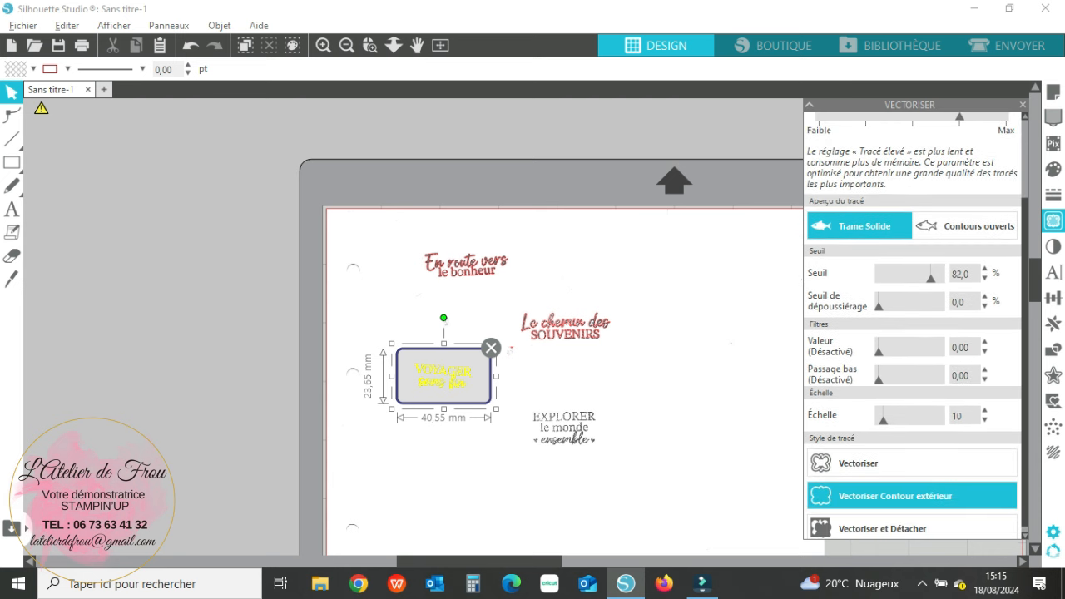
click(832, 491)
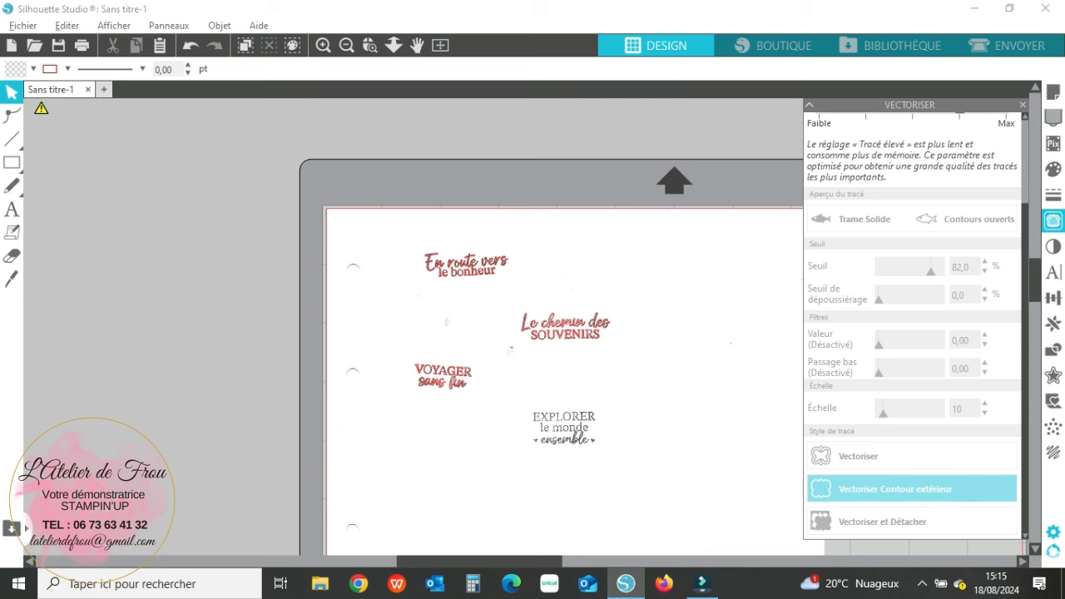
Trace the outer contour of "EXPLORER le monde ensemble" within an area about 43 × 31 mm, using an 87% threshold.
scroll(912, 324, up, 3)
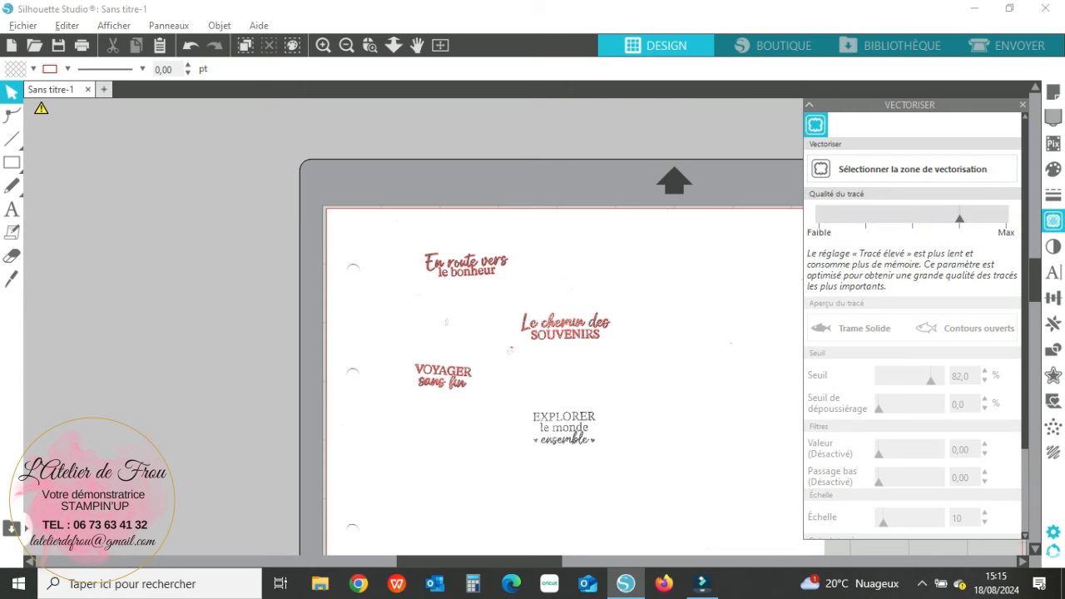
click(911, 169)
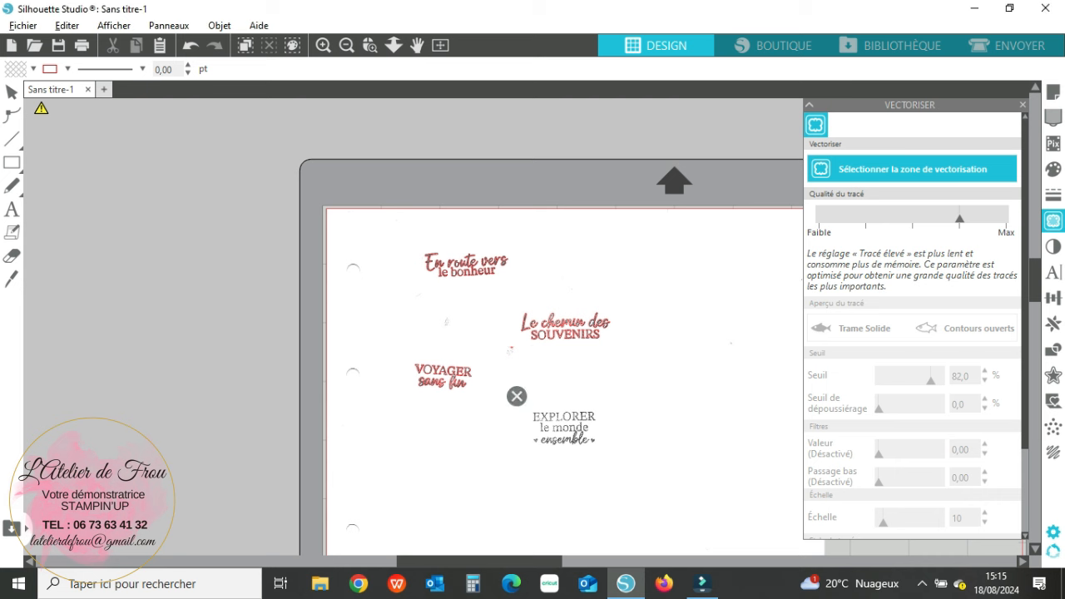
drag(515, 396, 616, 469)
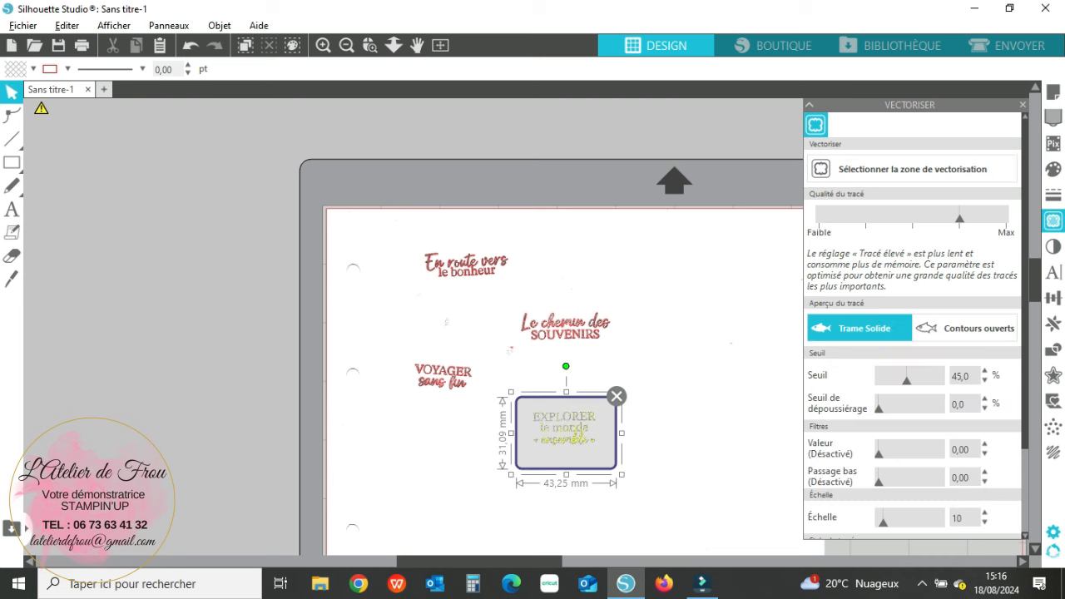
drag(907, 380, 933, 380)
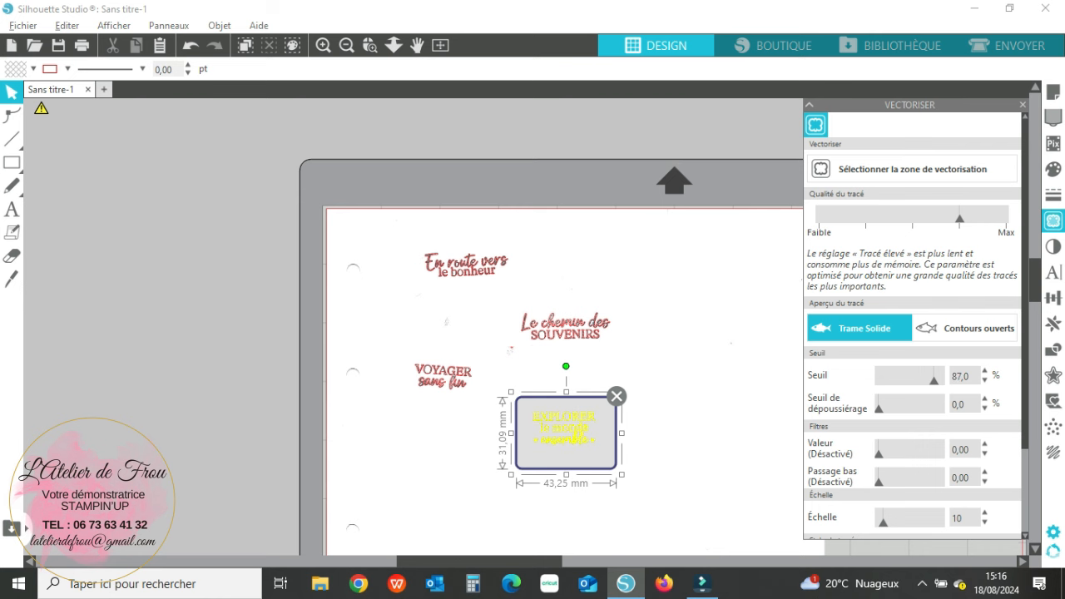
click(324, 45)
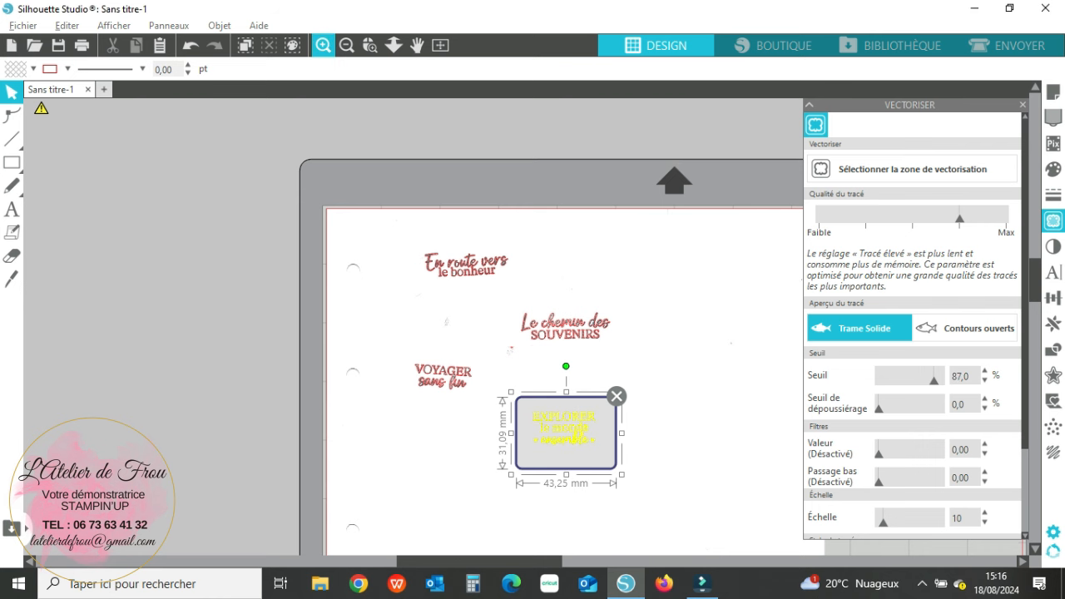
click(324, 46)
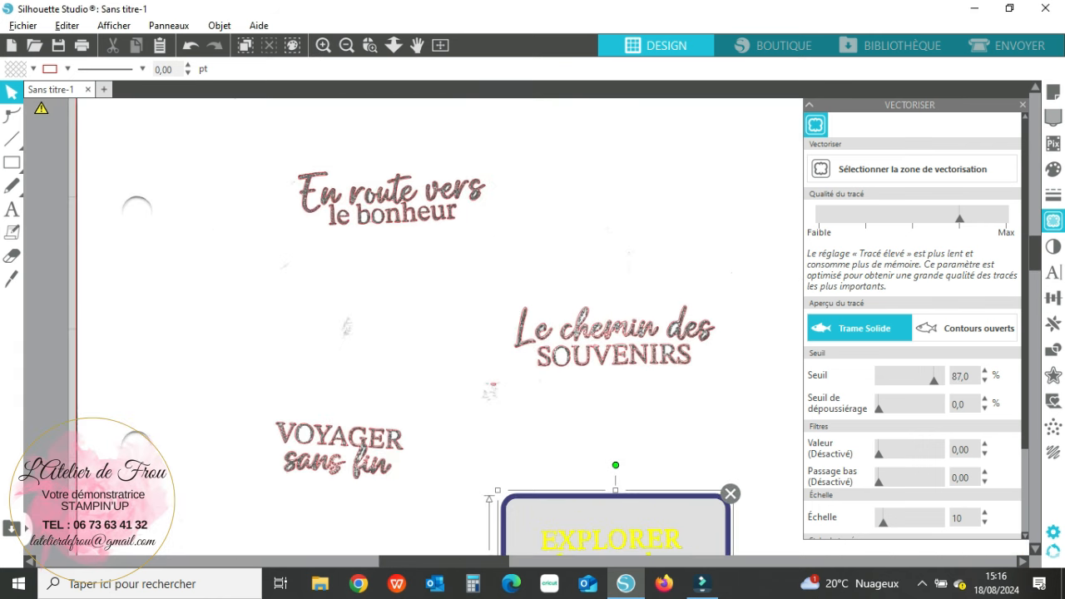
scroll(416, 324, down, 3)
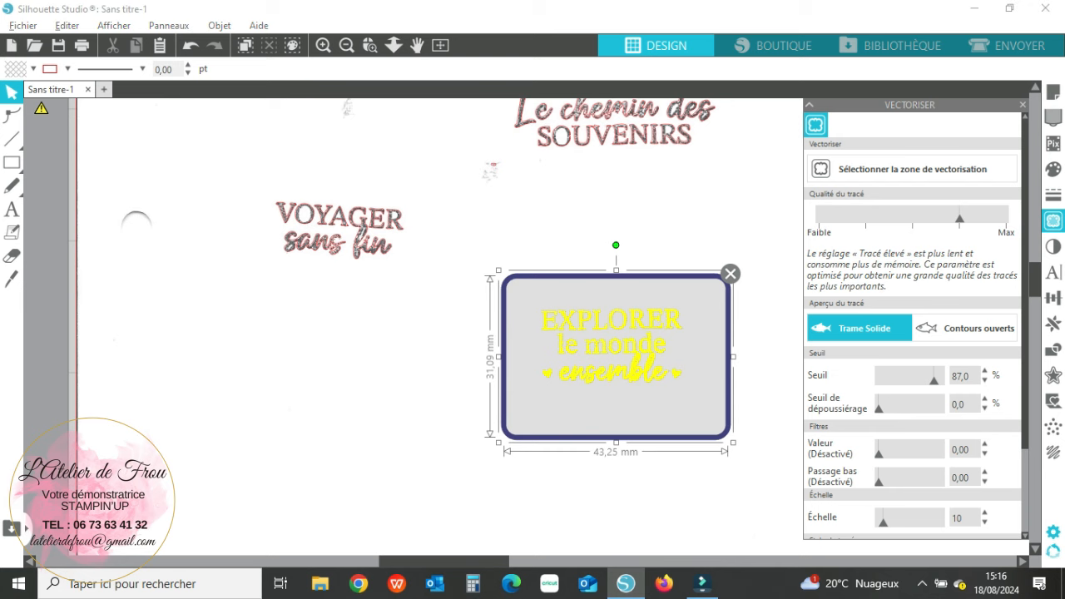
scroll(911, 324, down, 3)
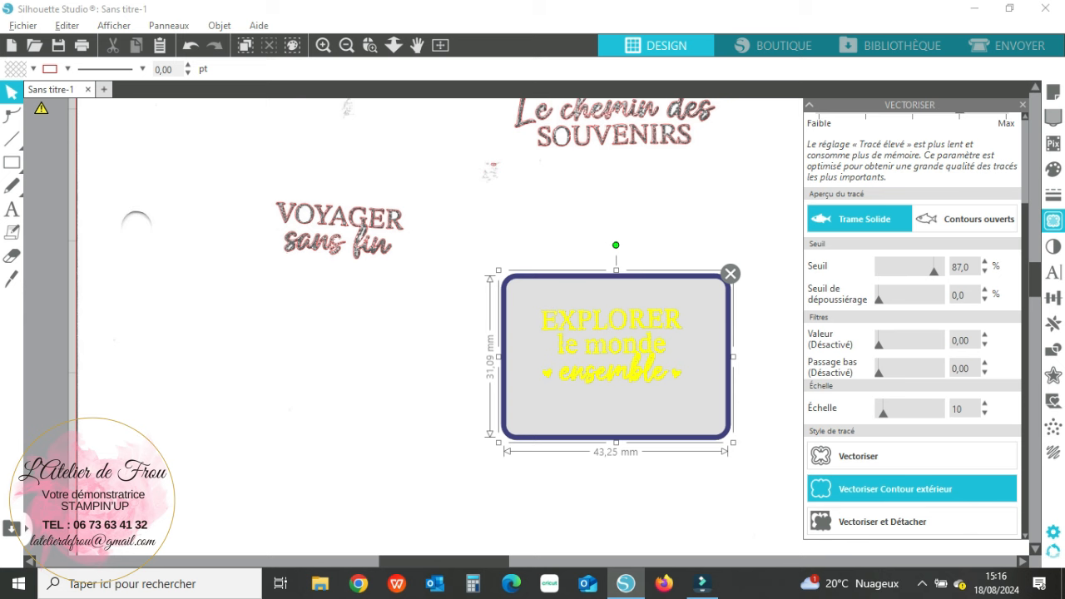
click(911, 488)
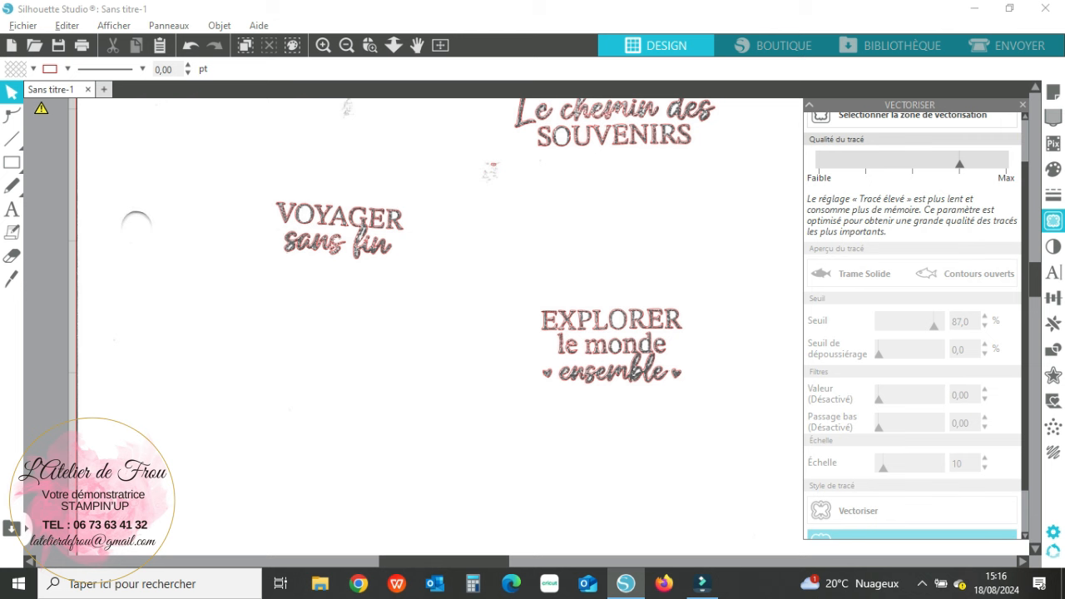
Move the scanned page away from the traced sentiments and delete it.
click(347, 45)
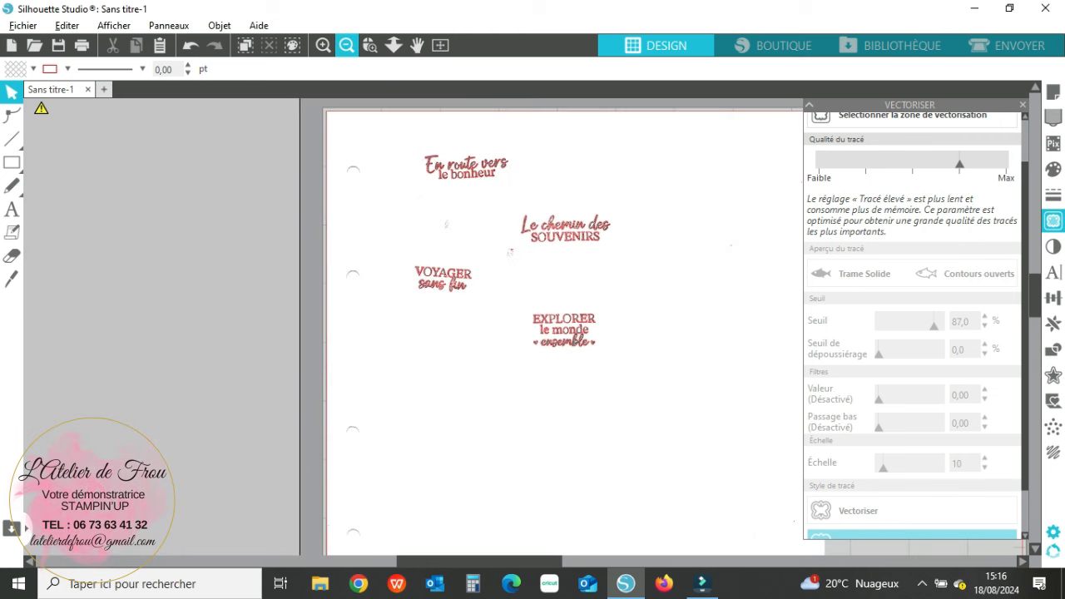
key(ctrl+a)
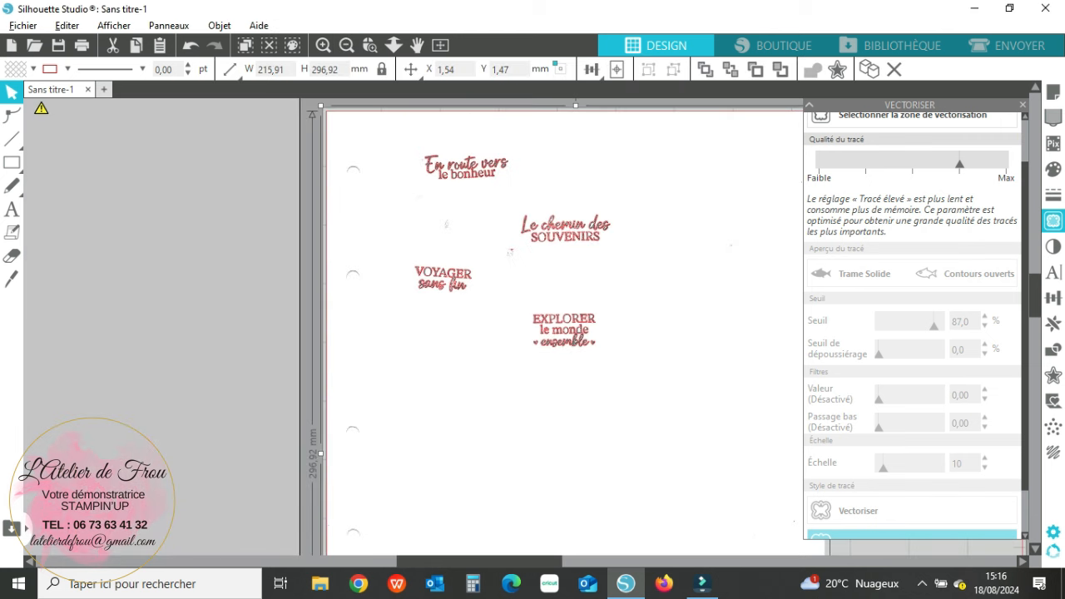
drag(577, 341, 306, 411)
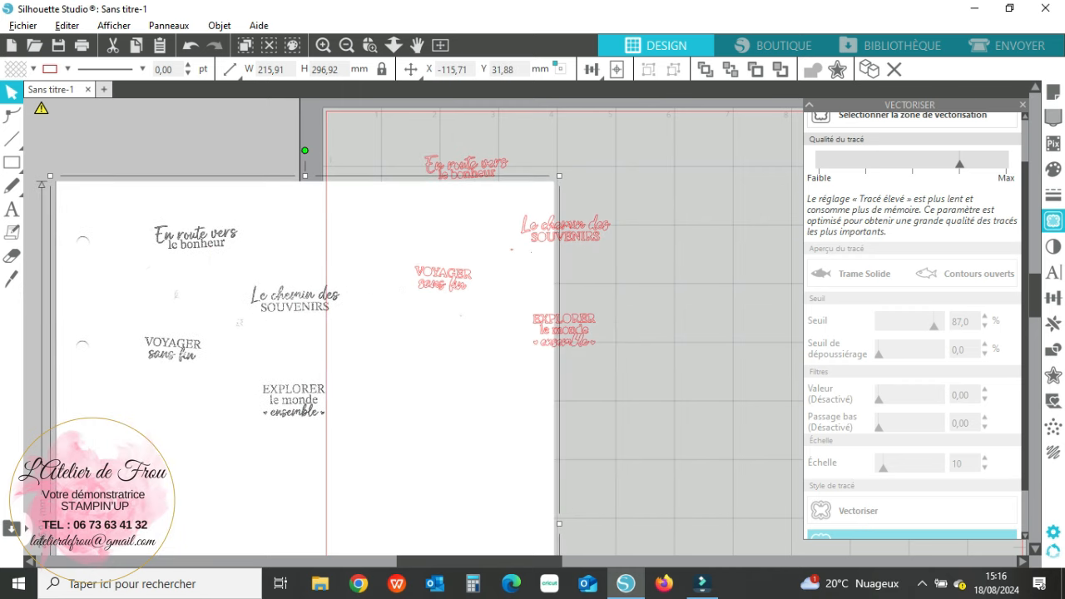
key(Delete)
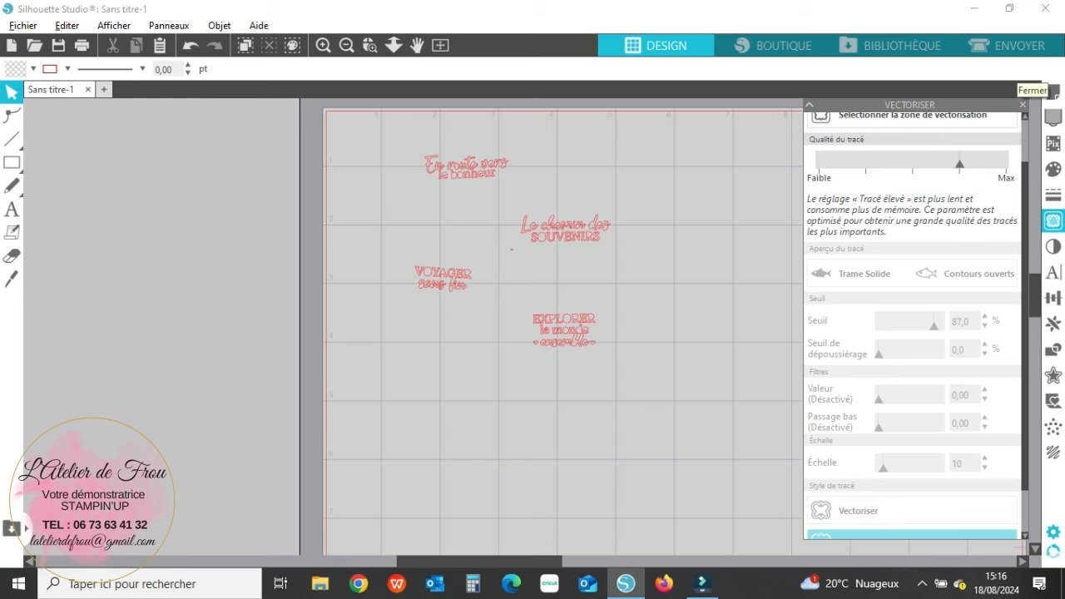
click(1022, 105)
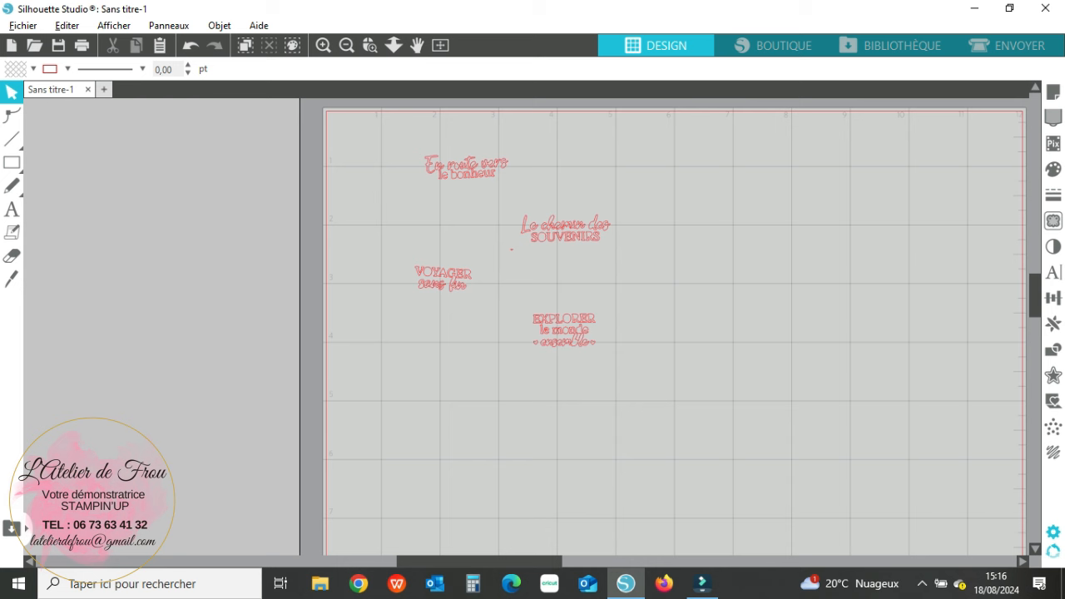
Add a second 0.80 mm contour around the "En route vers le bonheur" contour and move the inner contour below the original text.
drag(399, 133, 529, 198)
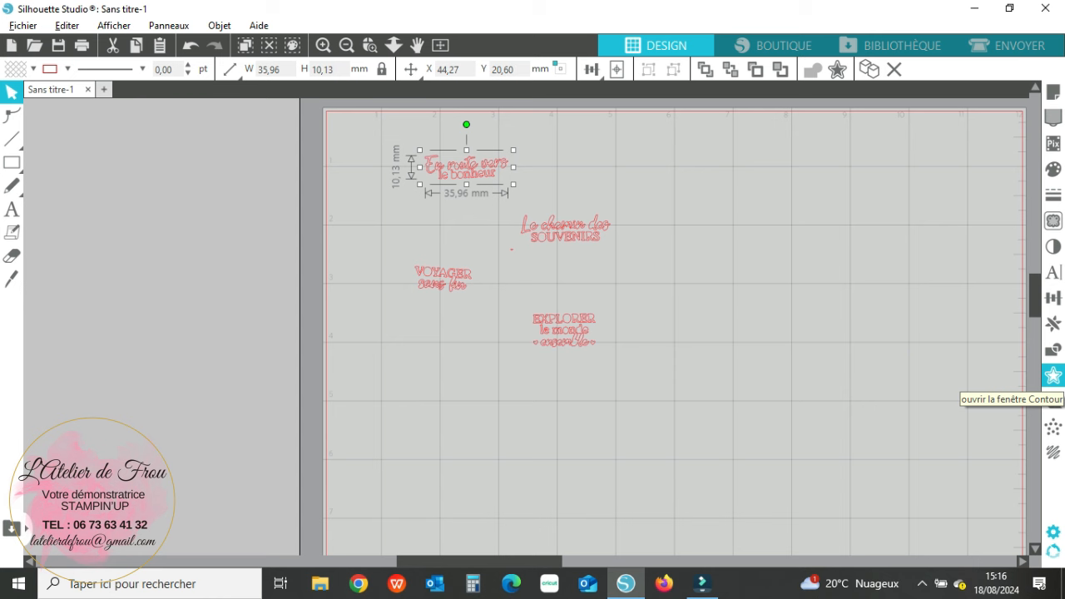
click(1053, 375)
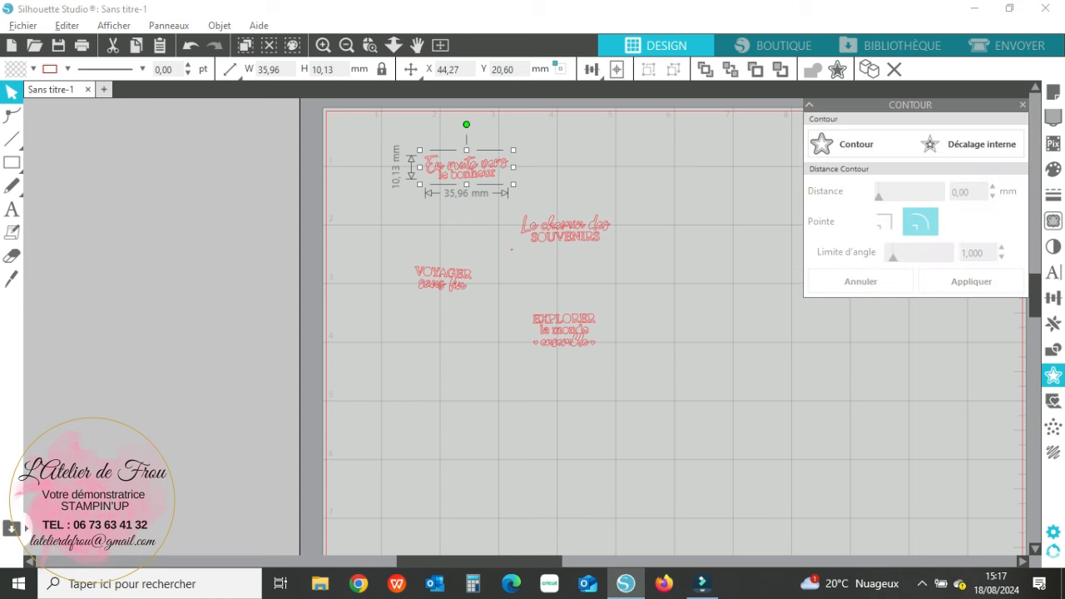
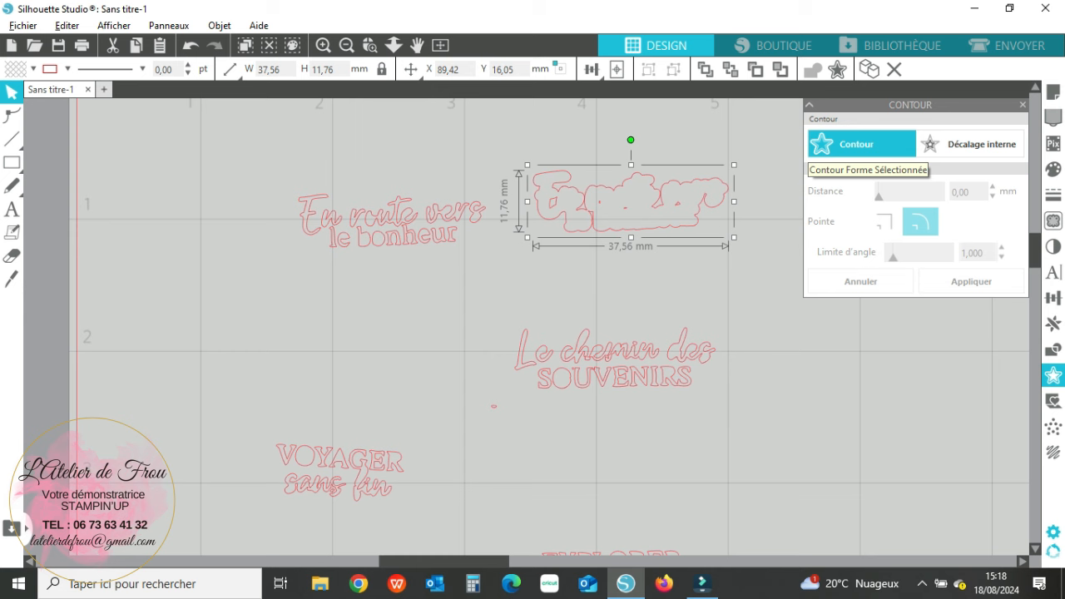
click(857, 144)
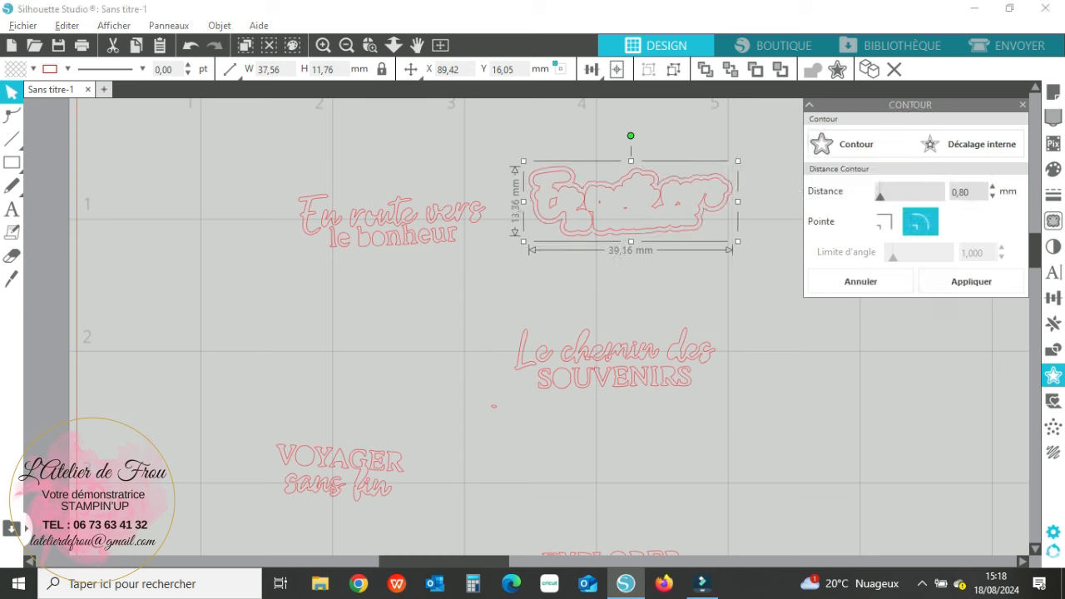
drag(551, 198, 286, 288)
click(250, 357)
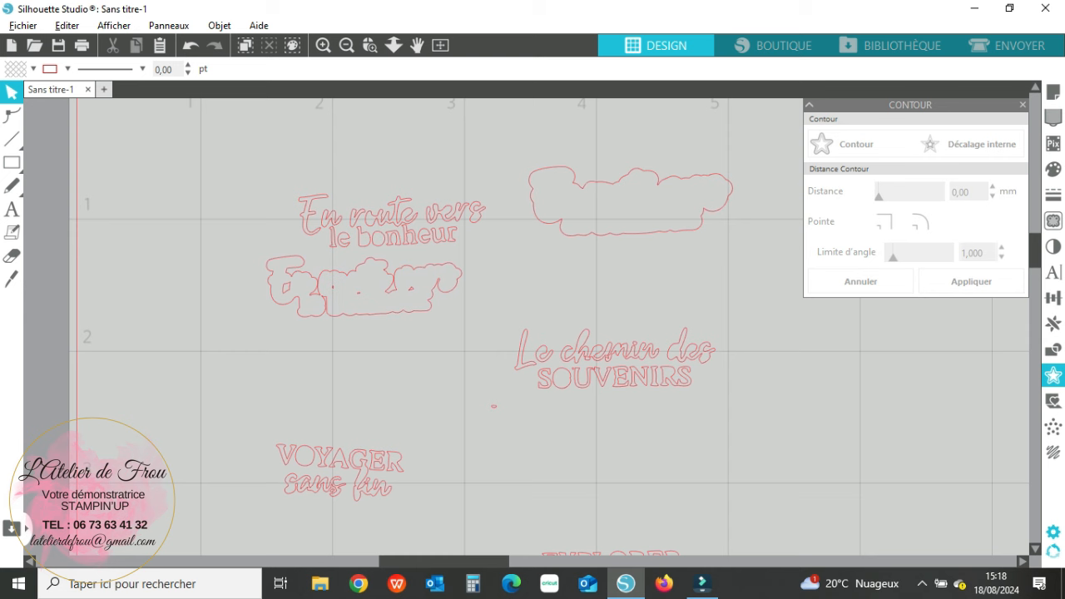
Delete the "En route vers le bonheur" text with its inner contour, and move the remaining outer contour toward the page's upper-left corner.
drag(278, 163, 463, 283)
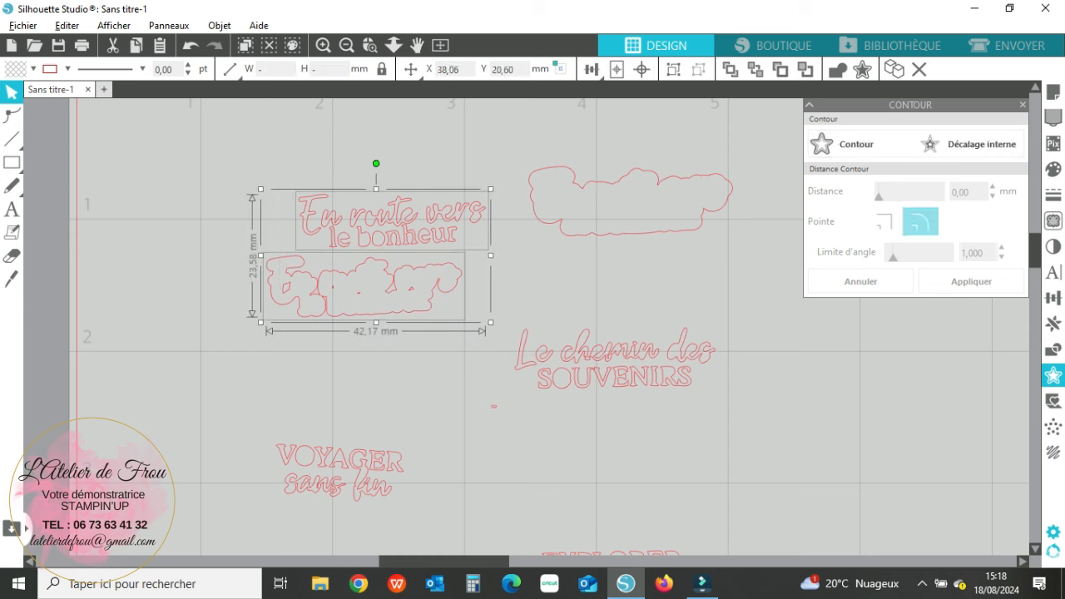
key(Delete)
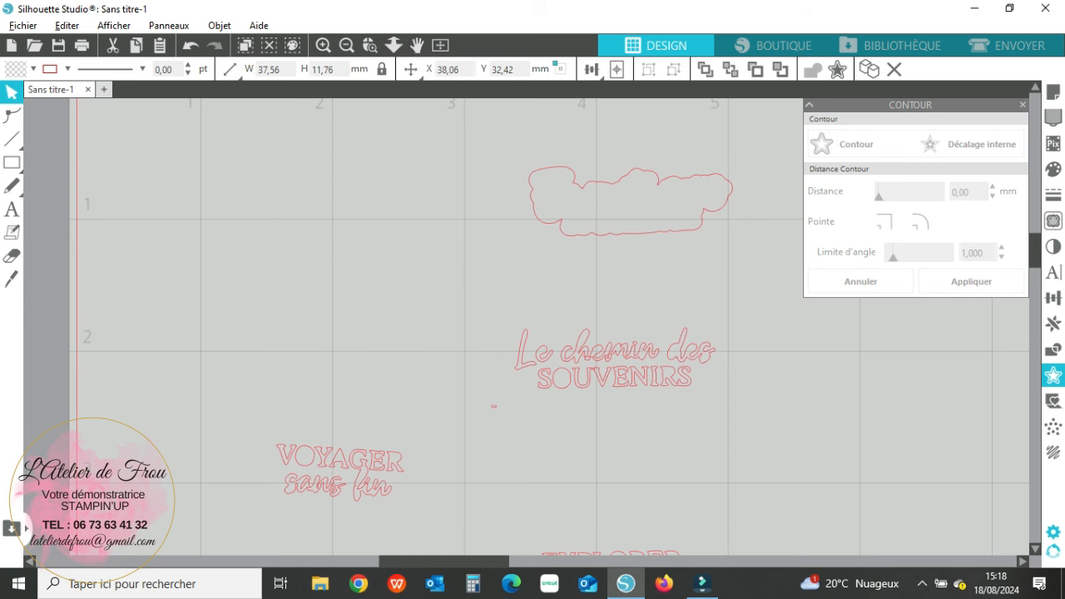
drag(630, 201, 287, 191)
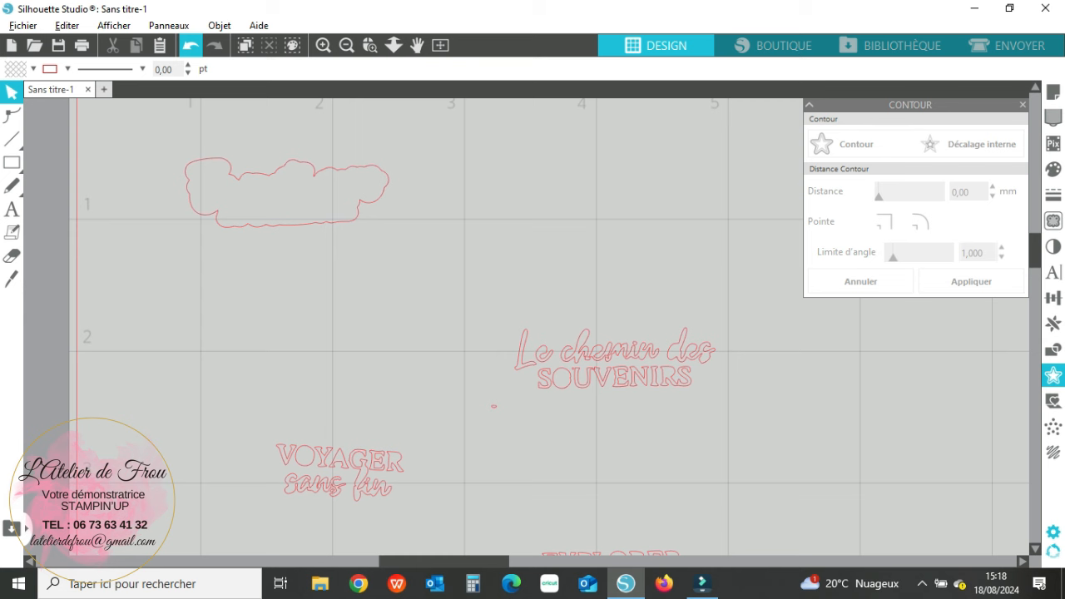
Undo the deletion, moves and second contour, back to the "En route vers le bonheur" text surrounded by its first contour.
key(ctrl+z)
click(190, 46)
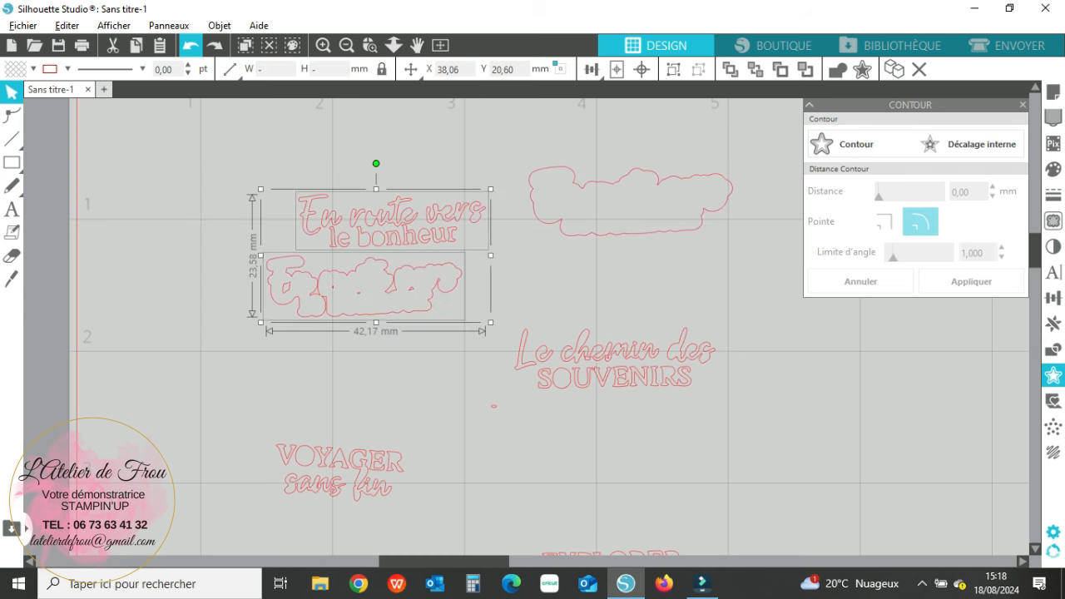
click(190, 46)
click(190, 45)
click(190, 46)
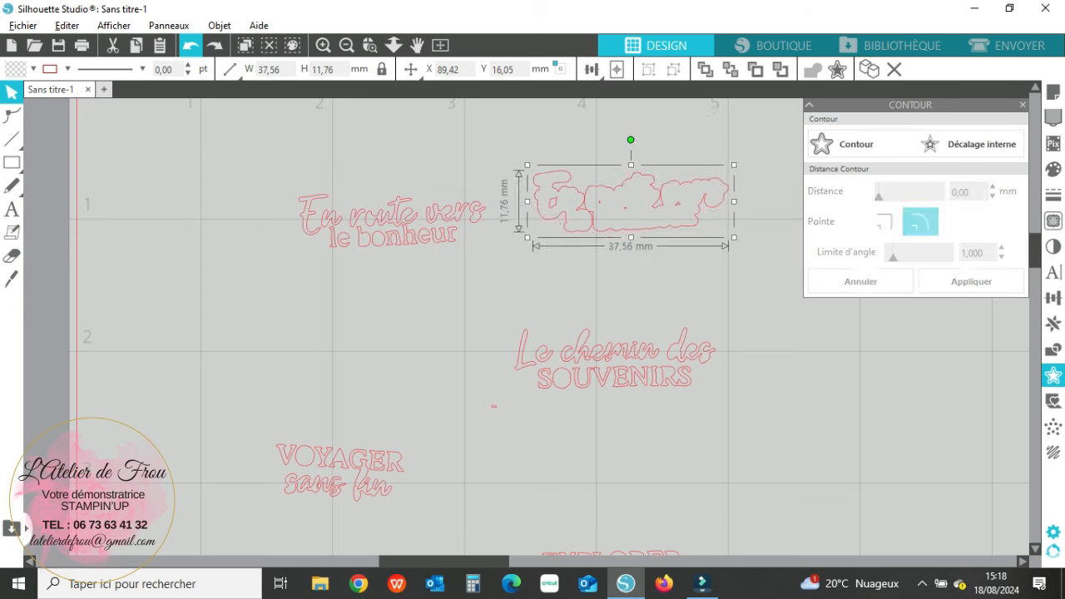
click(191, 46)
click(190, 45)
click(190, 45)
Try a contour with a distance reduced to 0.30 mm around the "En route vers le bonheur" sentiment.
scroll(527, 327, down, 1)
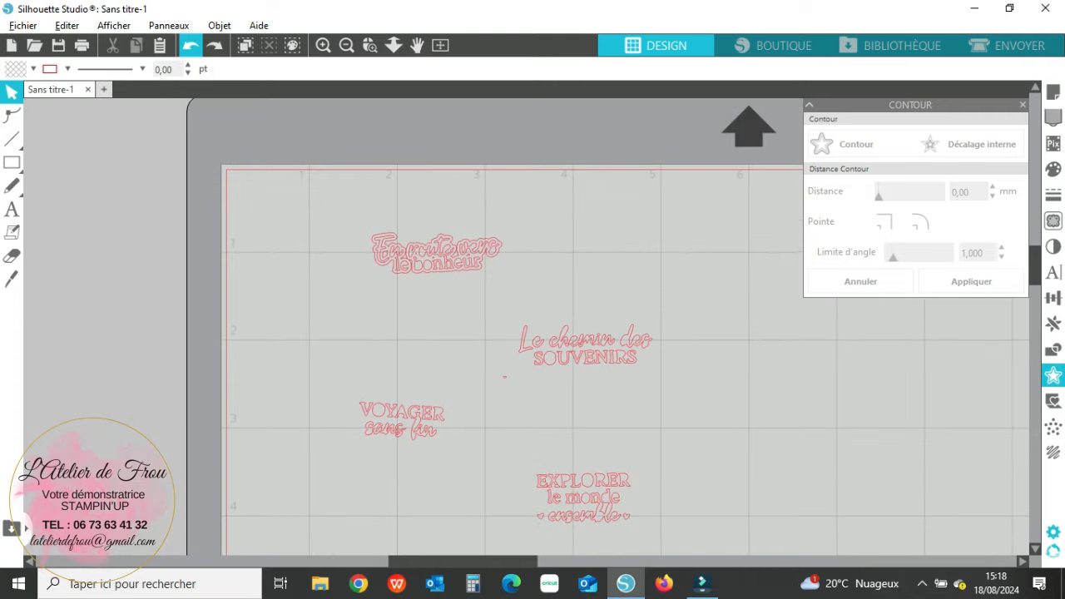
scroll(527, 327, down, 4)
scroll(526, 327, down, 1)
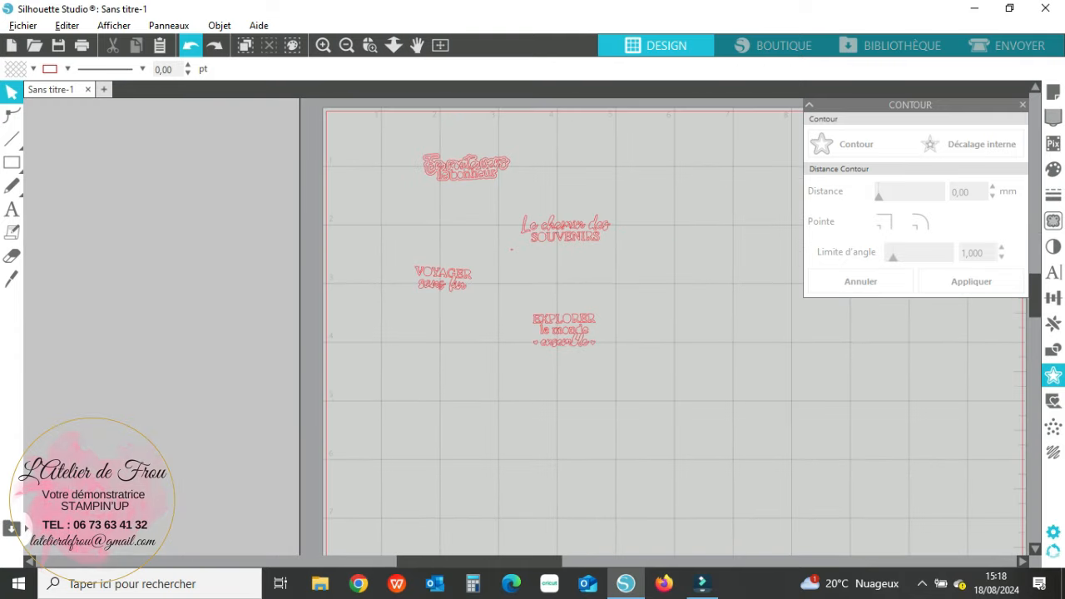
click(466, 166)
click(466, 168)
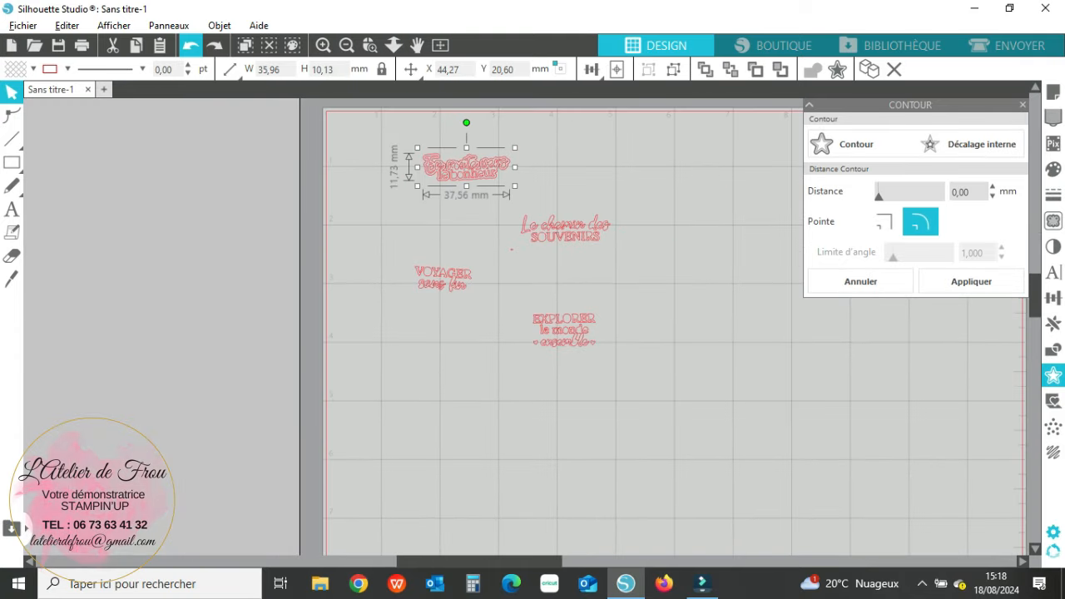
click(992, 195)
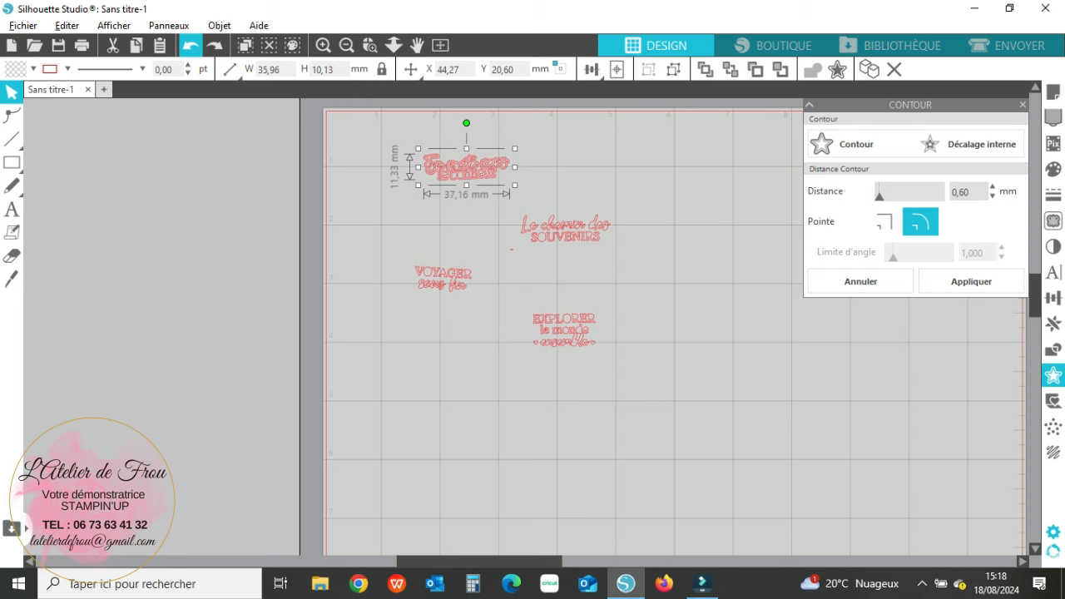
click(991, 196)
click(992, 196)
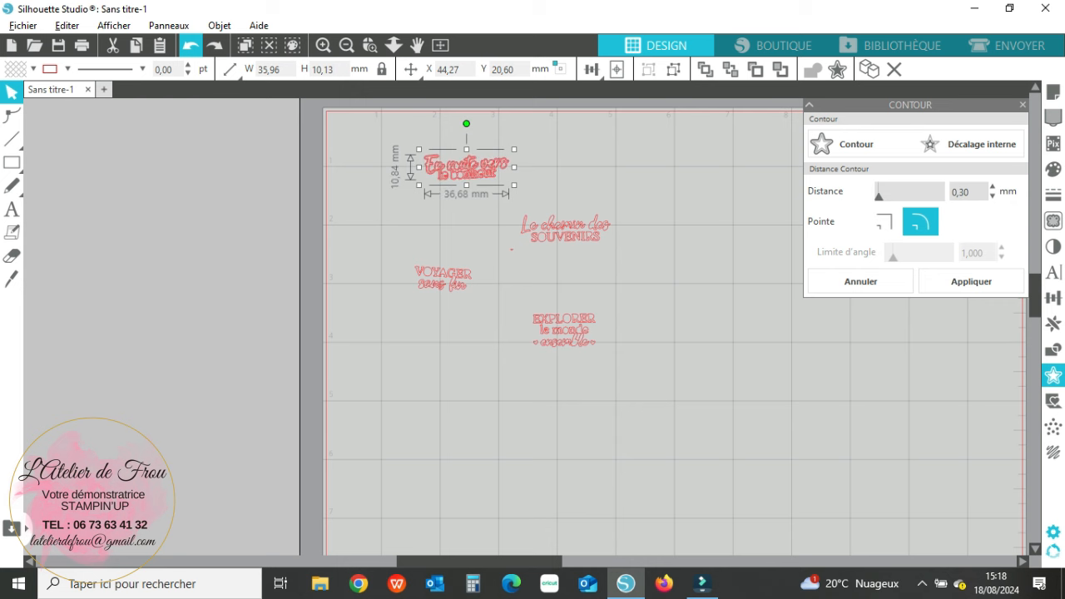
click(860, 282)
Undo the deletion of the scanned page and move the page below the traced sentiments.
click(191, 46)
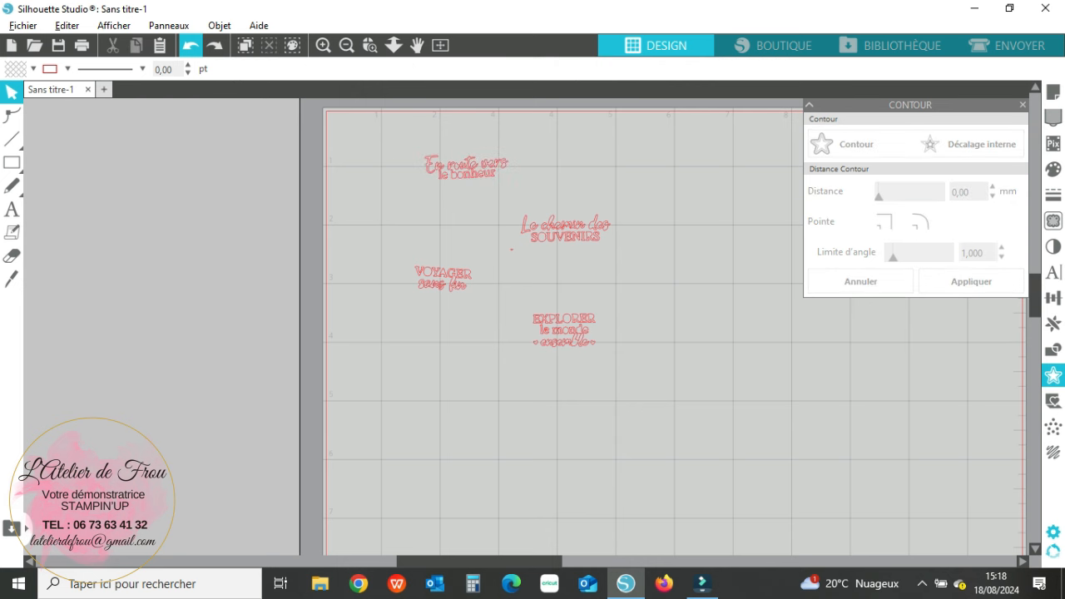
click(191, 46)
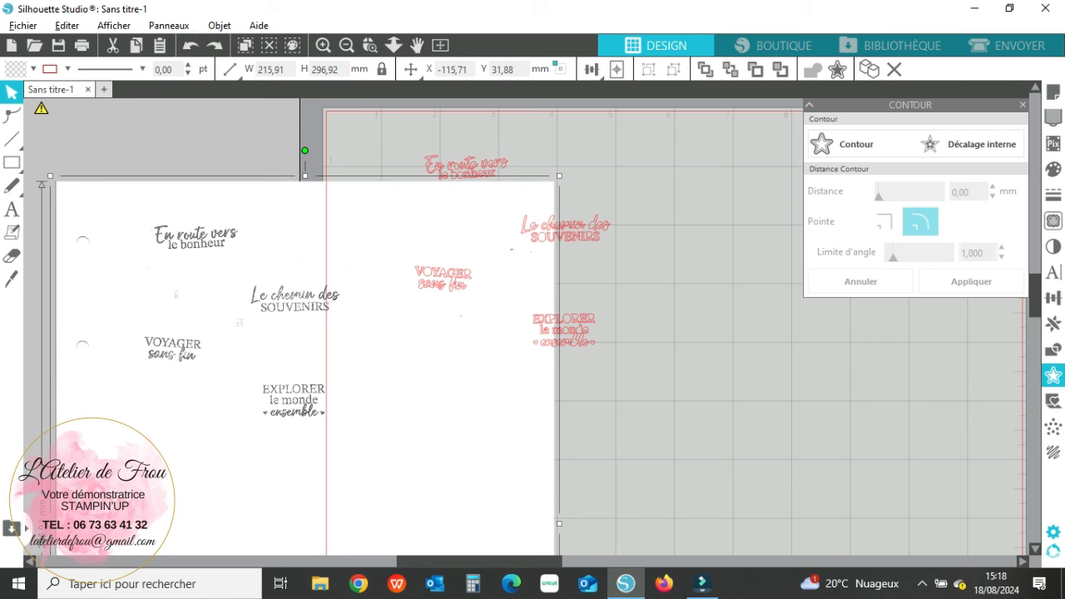
drag(291, 291, 510, 489)
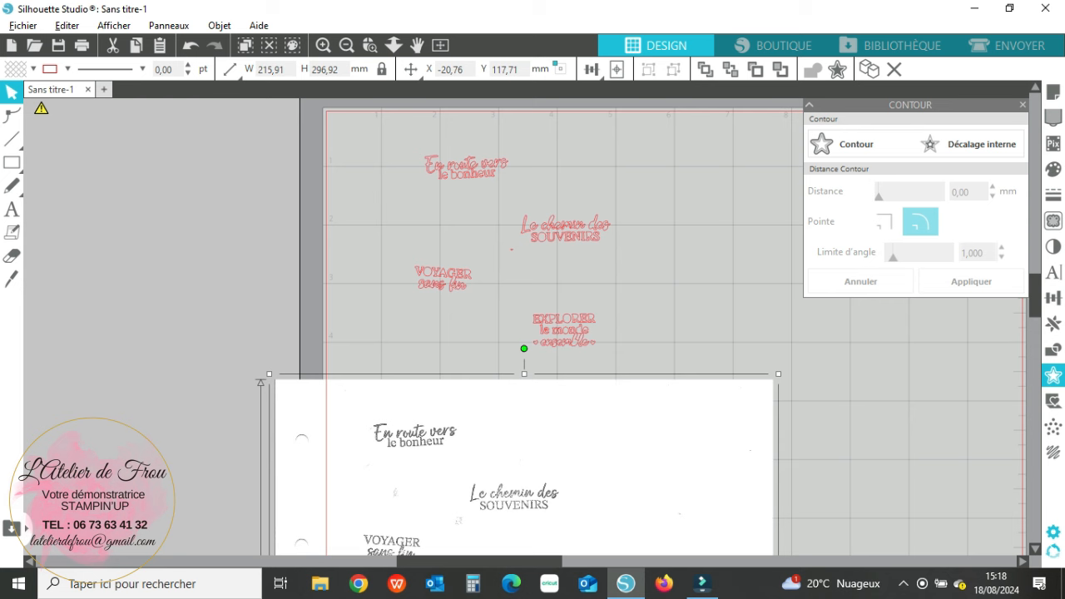
Create a rounded 0.80 mm contour around the traced "En route vers le bonheur" text.
scroll(532, 325, up, 1)
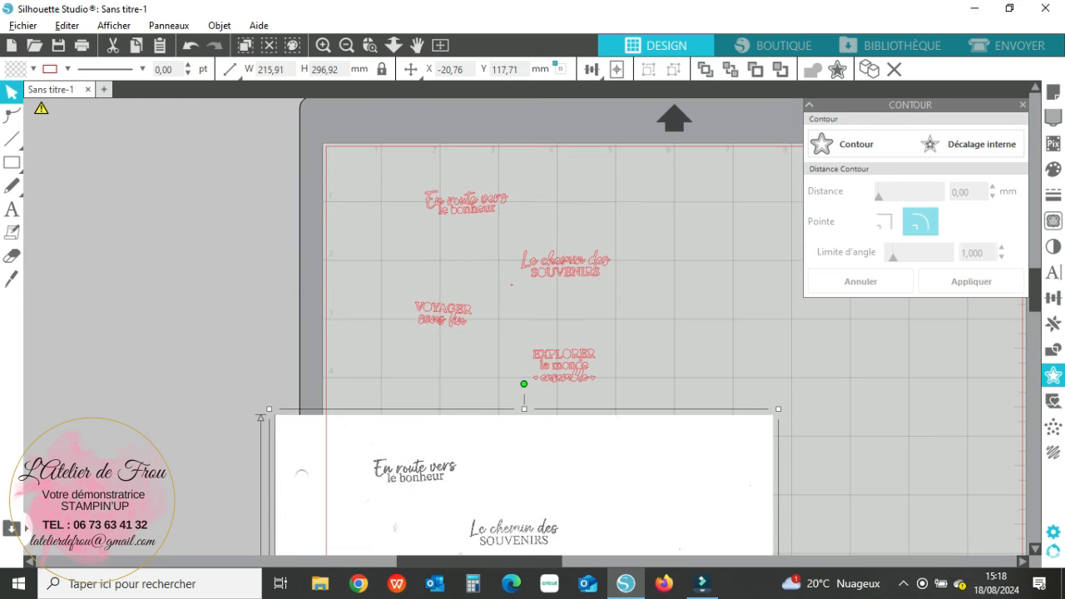
drag(414, 175, 526, 233)
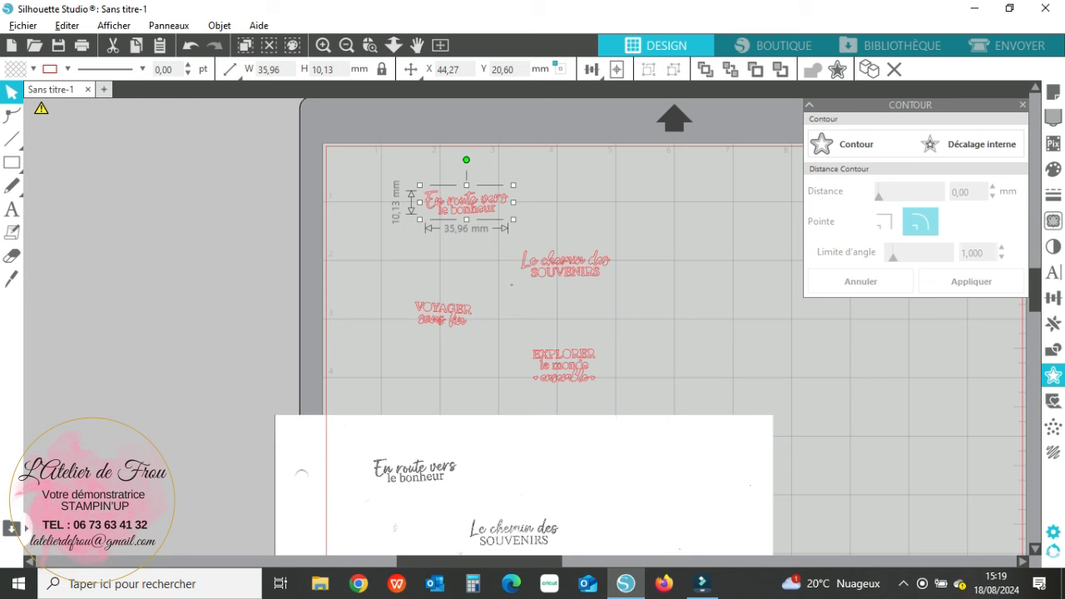
click(1022, 105)
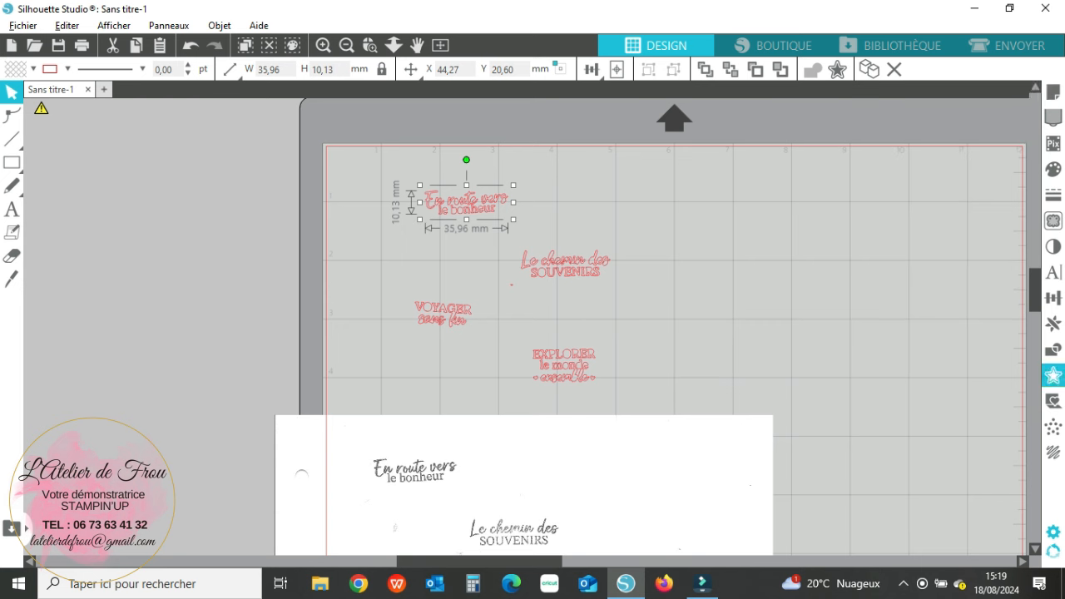
click(1053, 375)
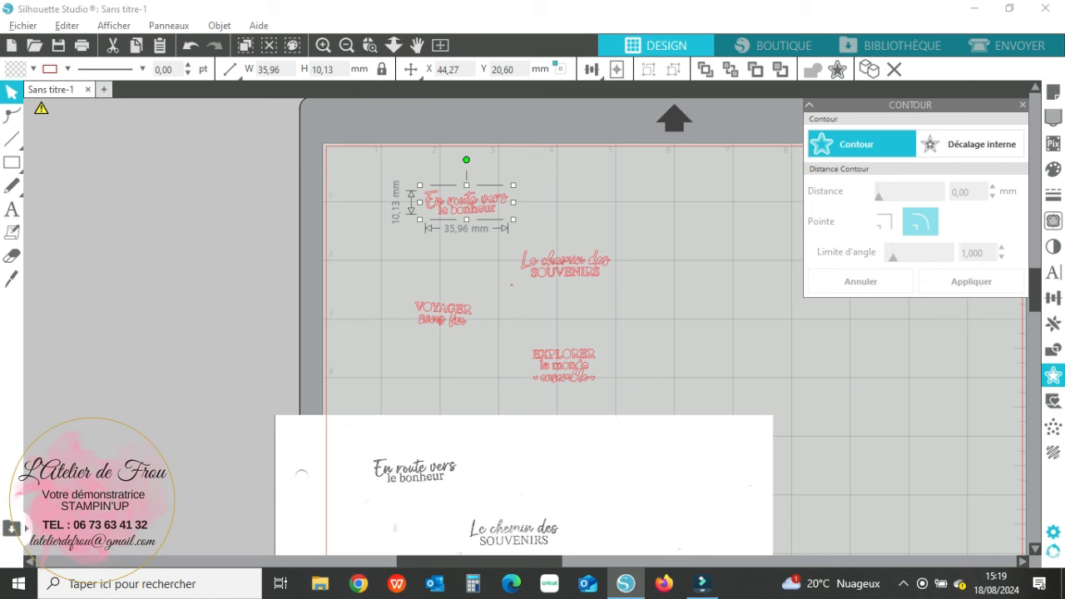
click(841, 148)
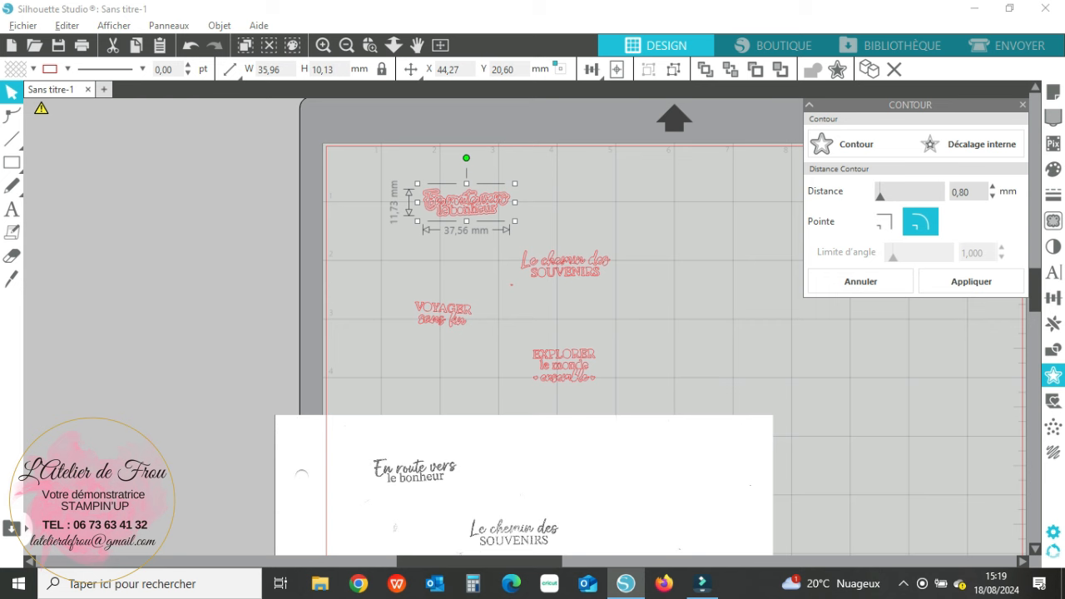
click(323, 45)
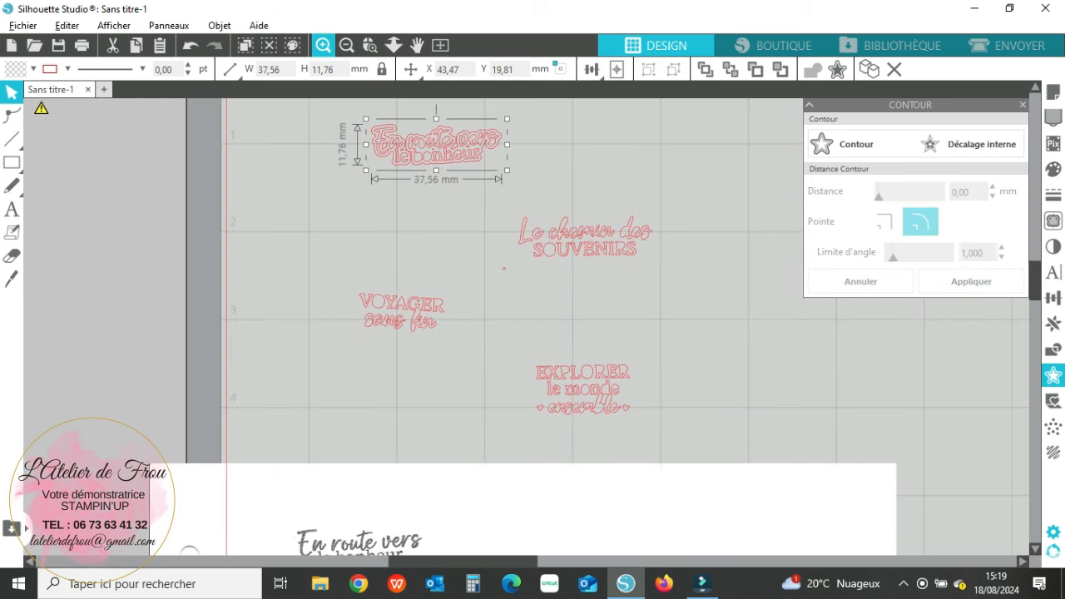
click(323, 45)
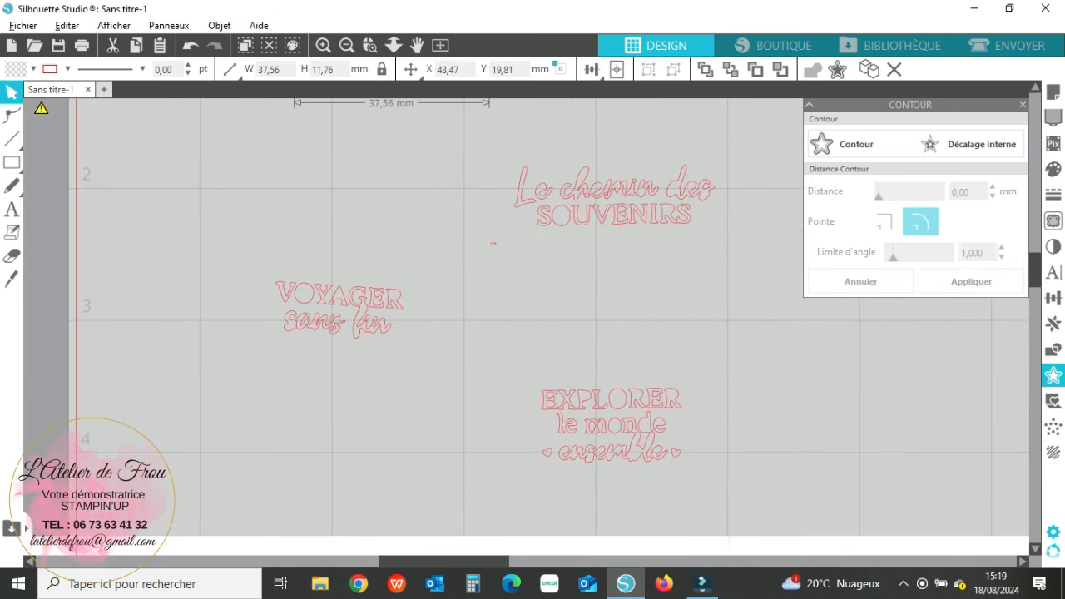
scroll(533, 324, up, 5)
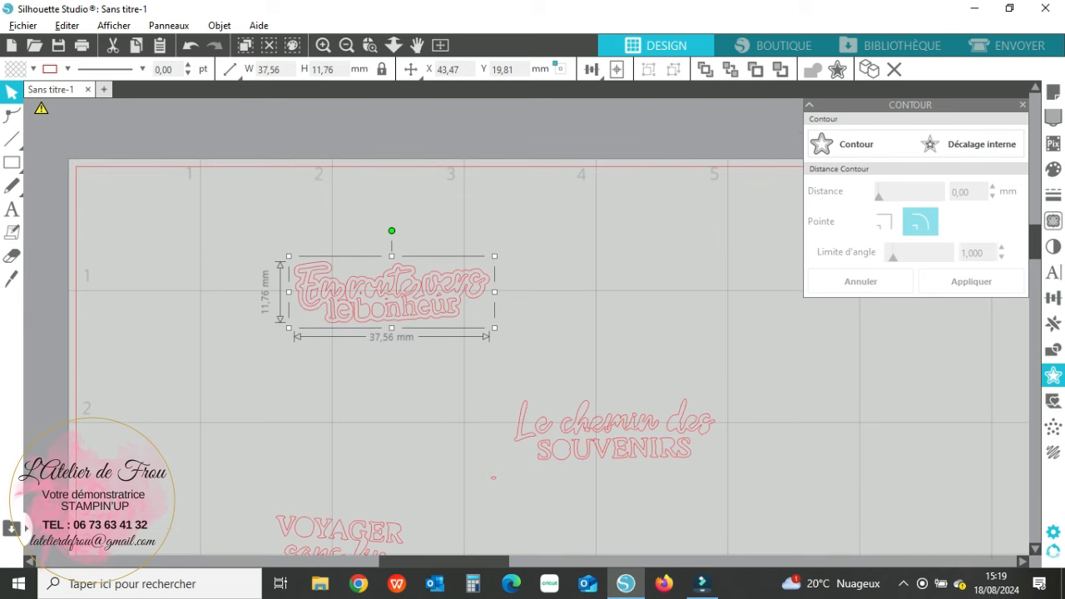
click(566, 342)
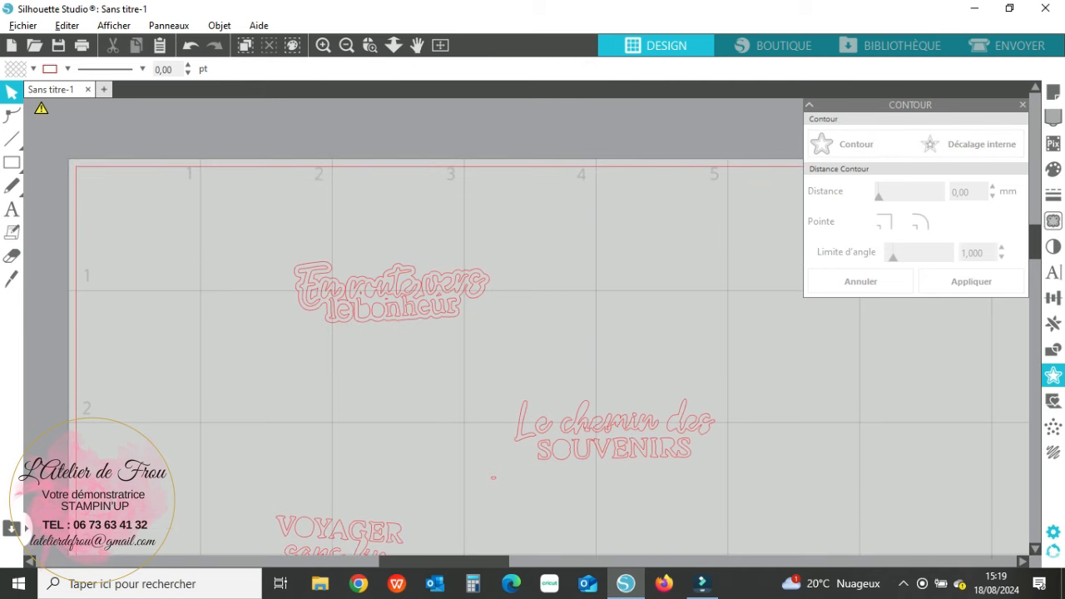
Move the "En route vers le bonheur" text off its contour to the page's upper-left corner, and select the contour.
drag(390, 293, 214, 212)
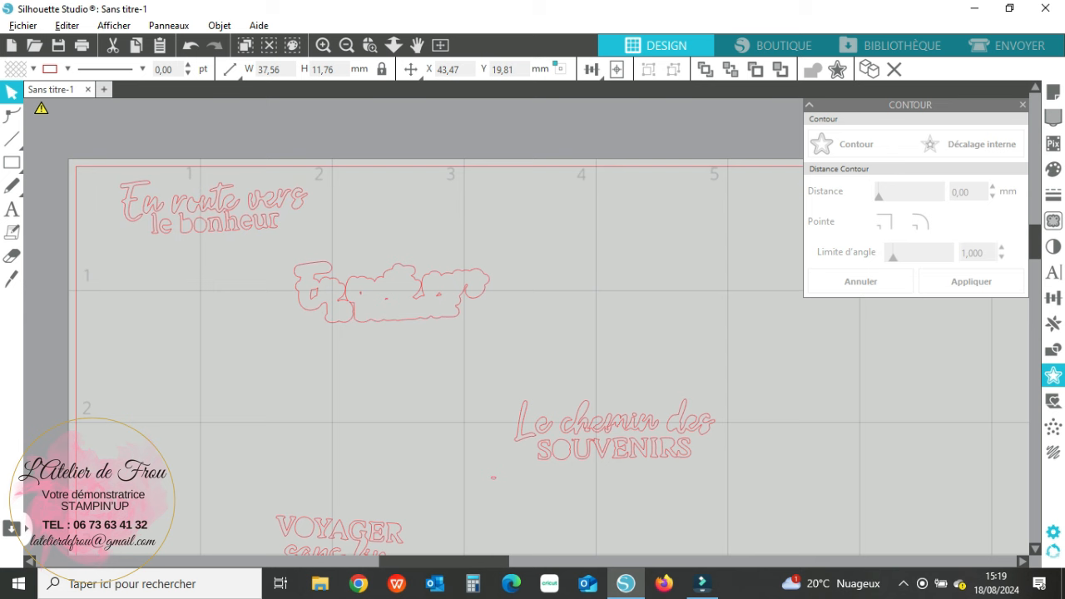
click(407, 220)
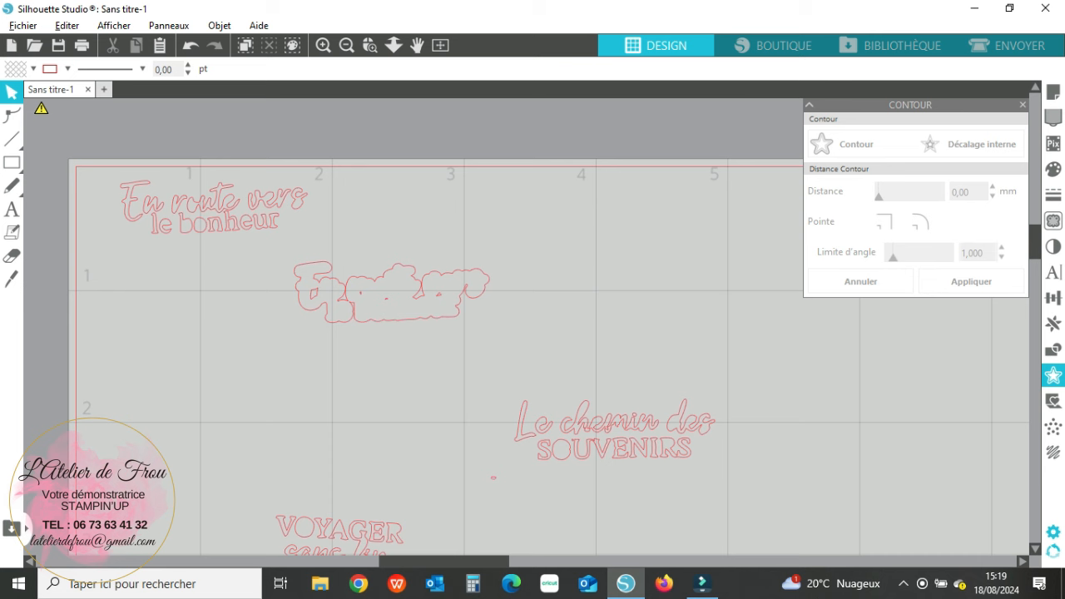
click(392, 300)
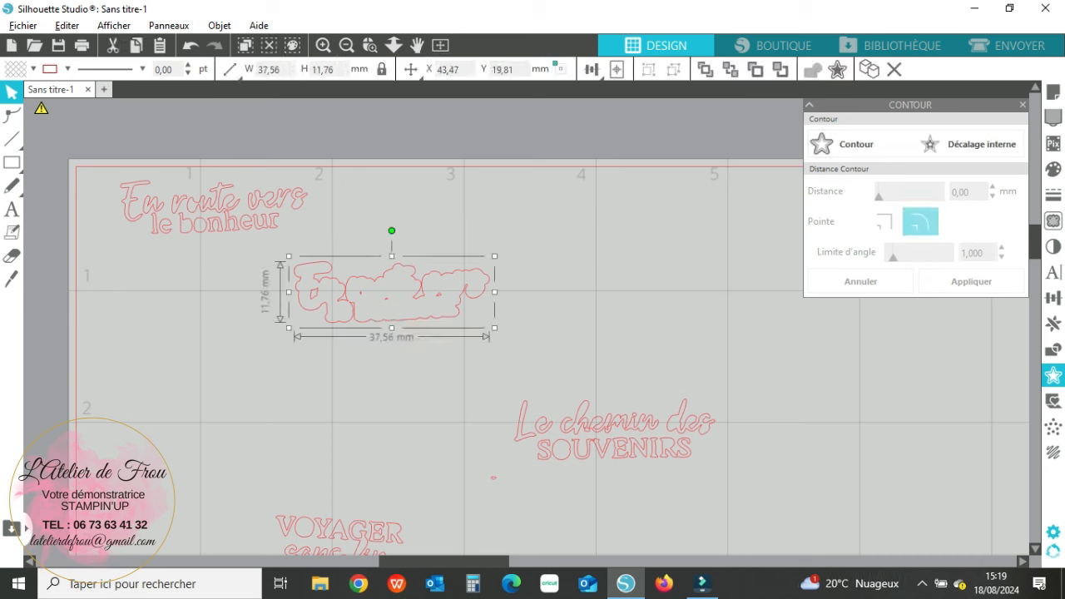
Add a second rounded 0.80 mm contour outside the "En route vers le bonheur" contour, and move the inner contour onto the text.
click(849, 148)
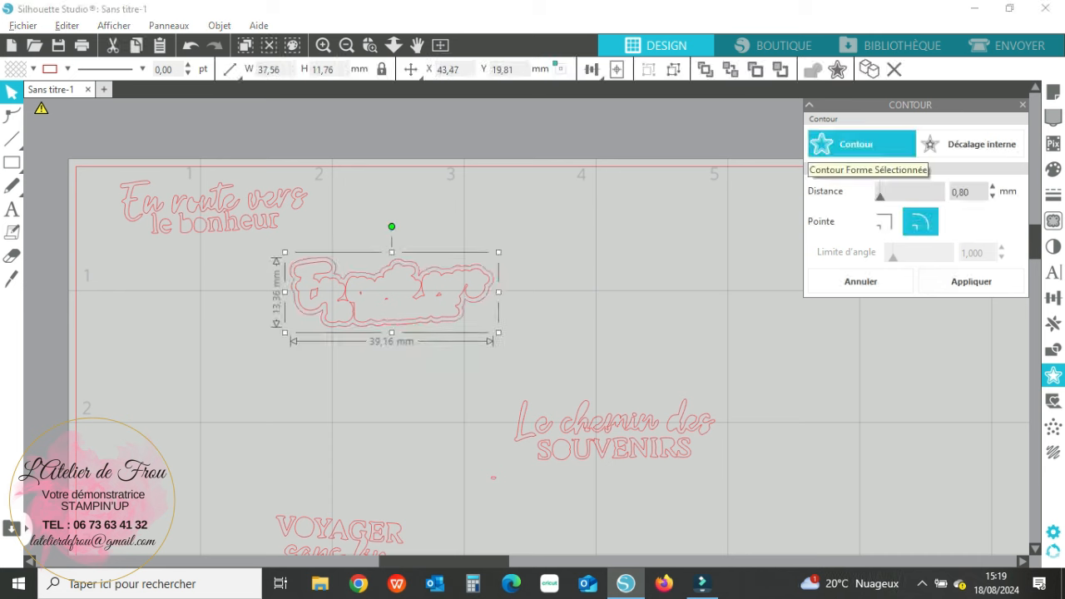
drag(391, 296, 246, 203)
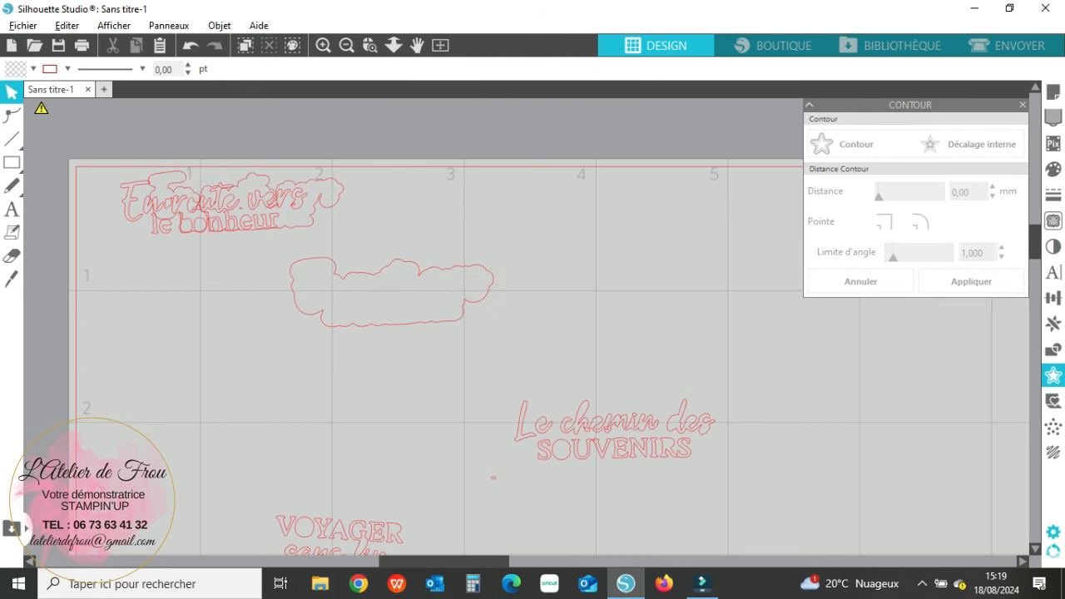
Move the scanned page up and align its "En route vers le bonheur" sentiment inside the outer contour to check the fit.
scroll(499, 332, down, 10)
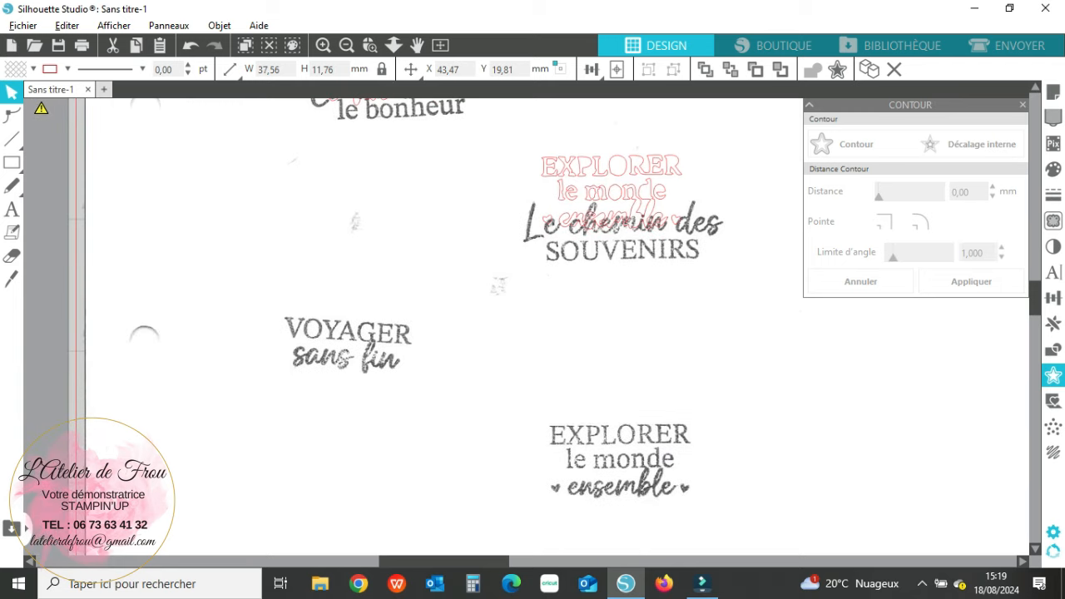
scroll(499, 333, up, 5)
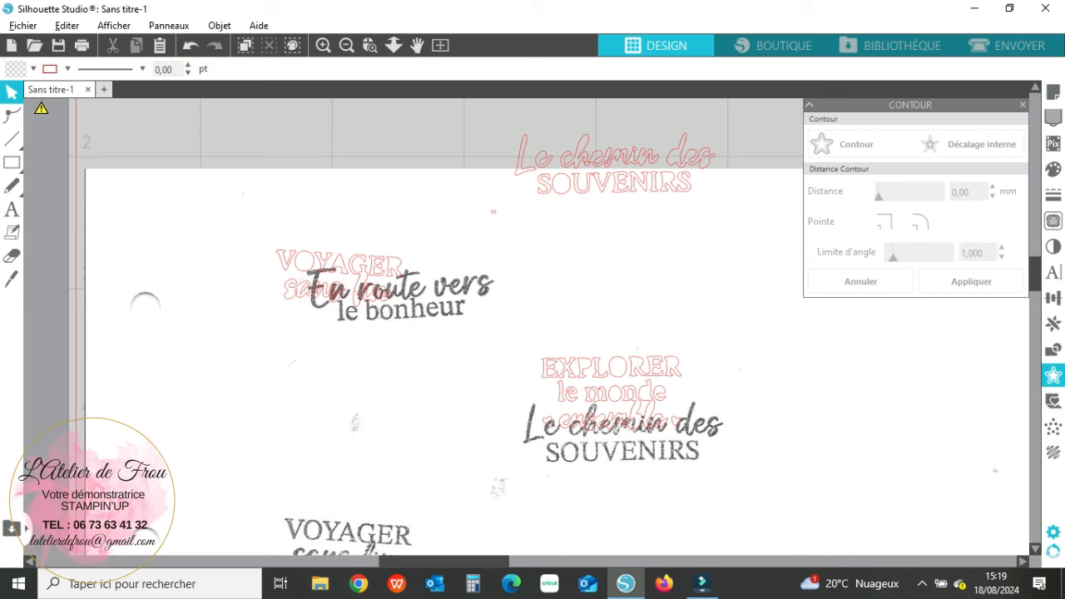
scroll(499, 333, up, 2)
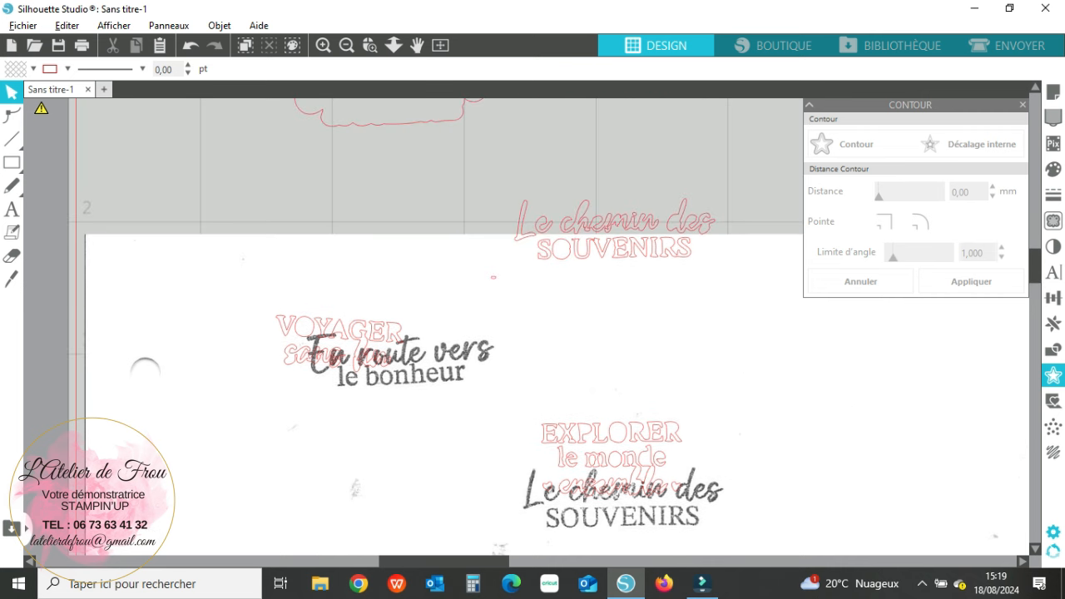
key(ctrl+z)
scroll(499, 332, up, 2)
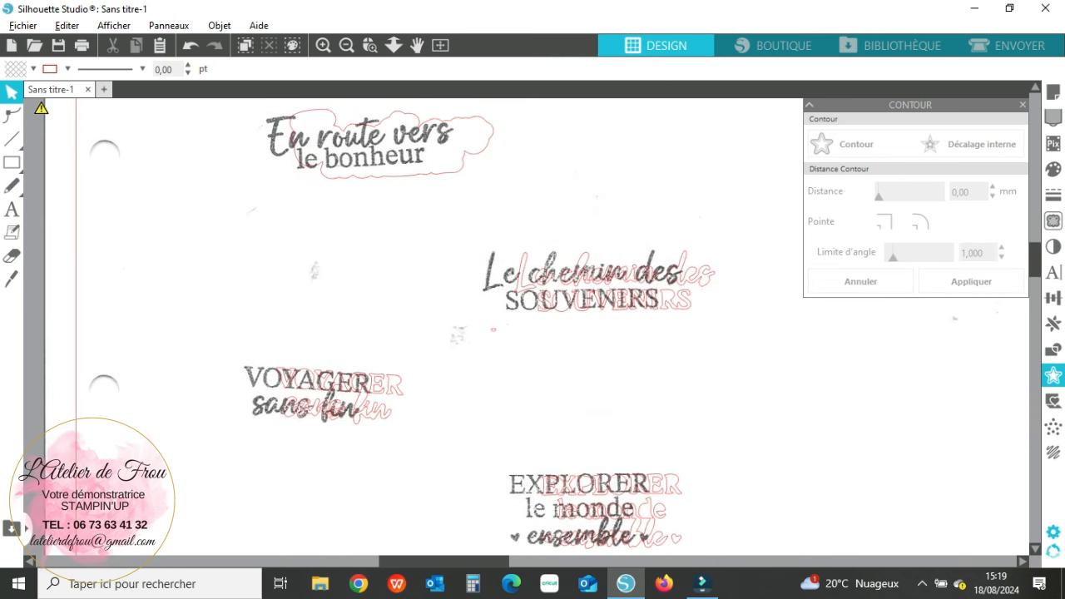
scroll(499, 332, up, 3)
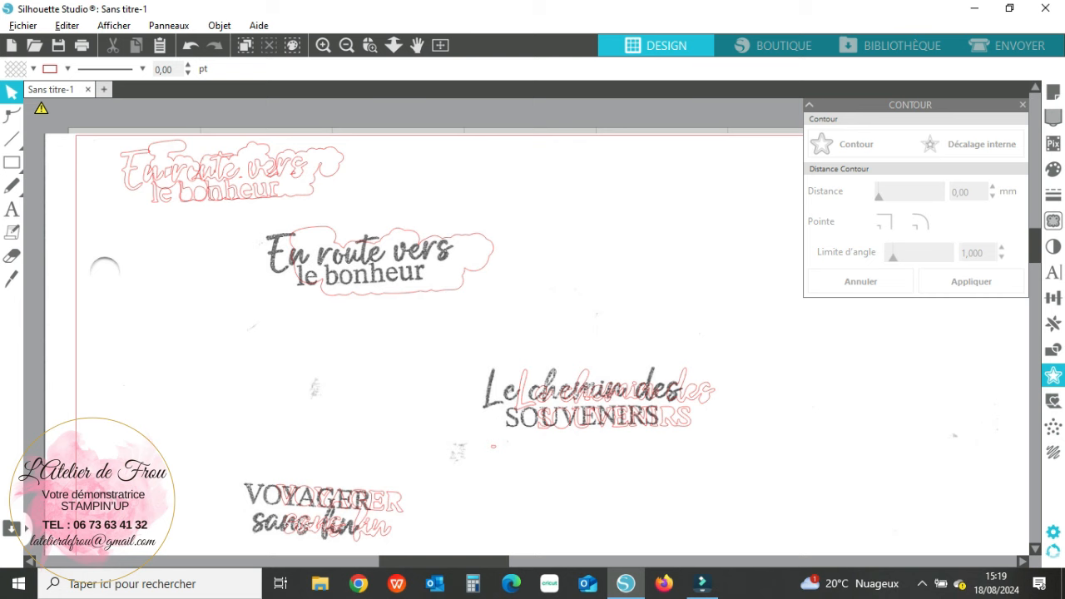
drag(499, 332, 533, 332)
key(Escape)
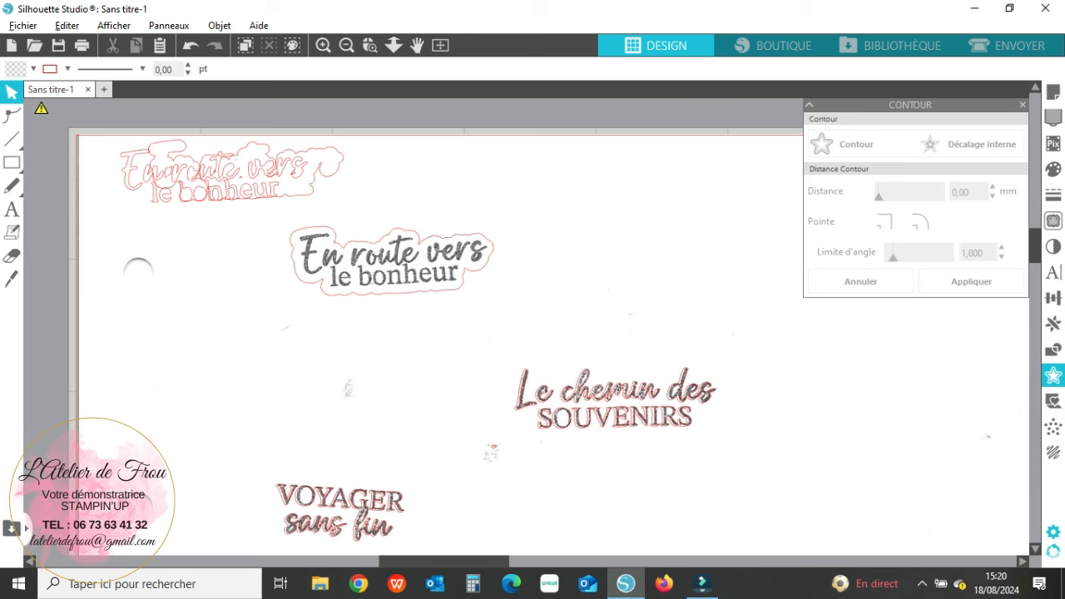
Move the scanned page back down and delete the traced "En route vers le bonheur" text together with its inner contour.
drag(499, 183, 499, 596)
key(Delete)
drag(99, 113, 354, 190)
key(Delete)
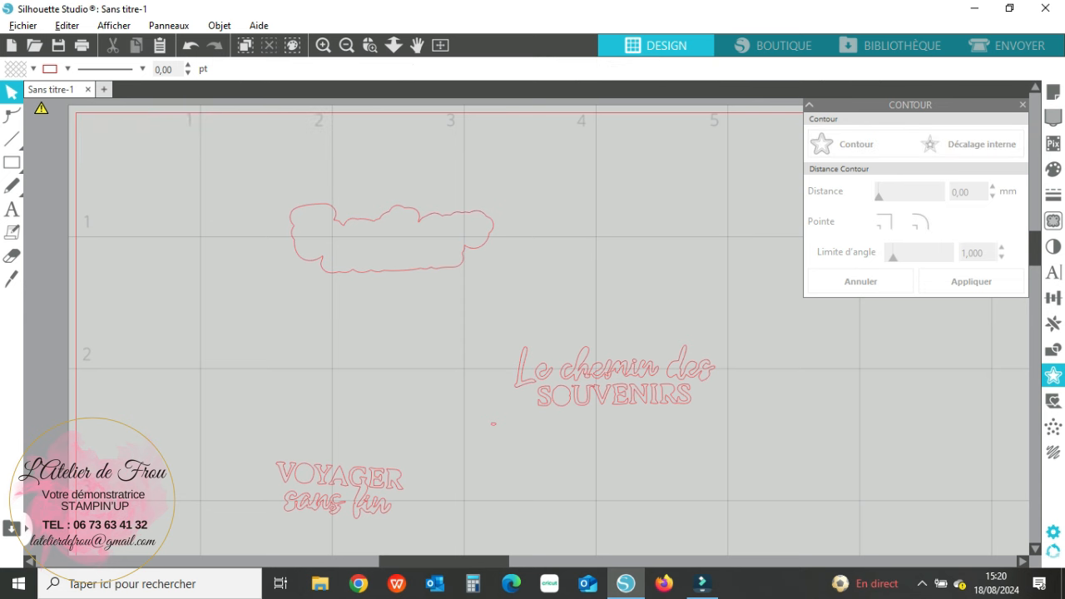
Split the compound path of "Le chemin des SOUVENIRS" and delete the stray speck below its lettering.
click(607, 373)
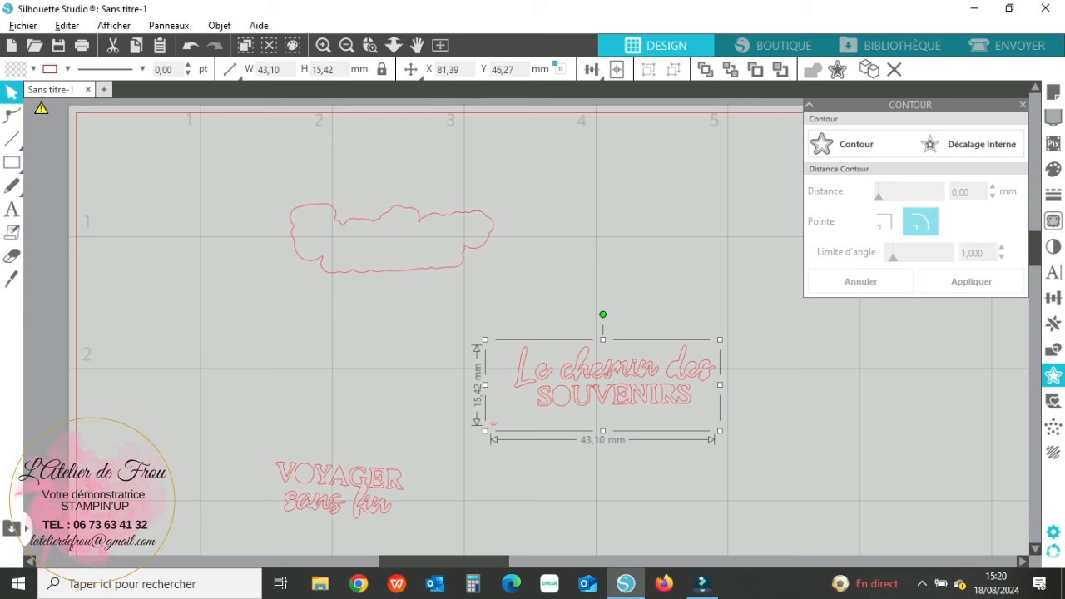
click(322, 45)
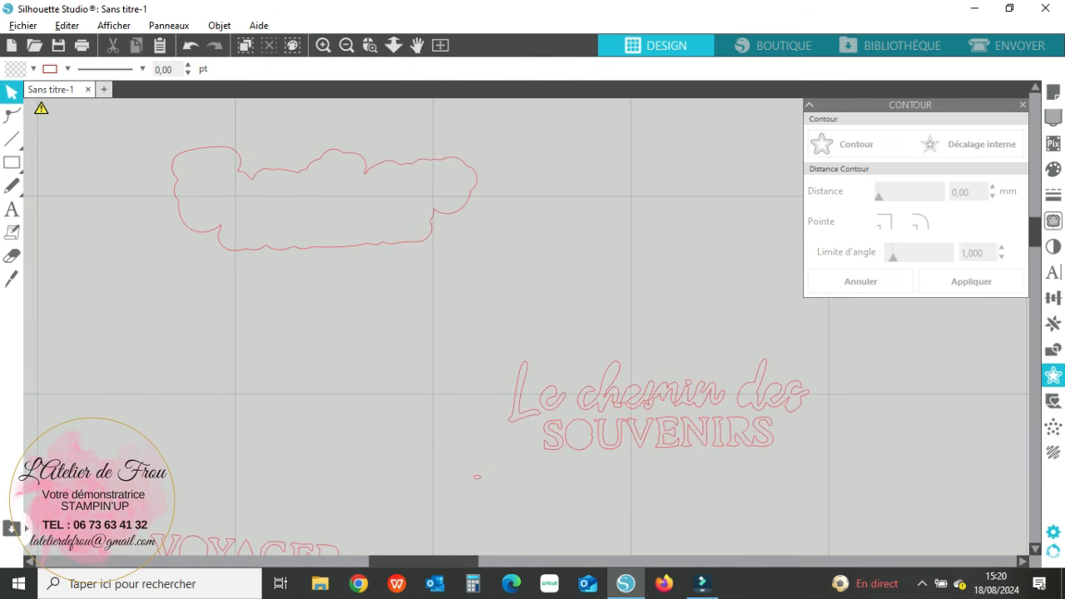
click(638, 424)
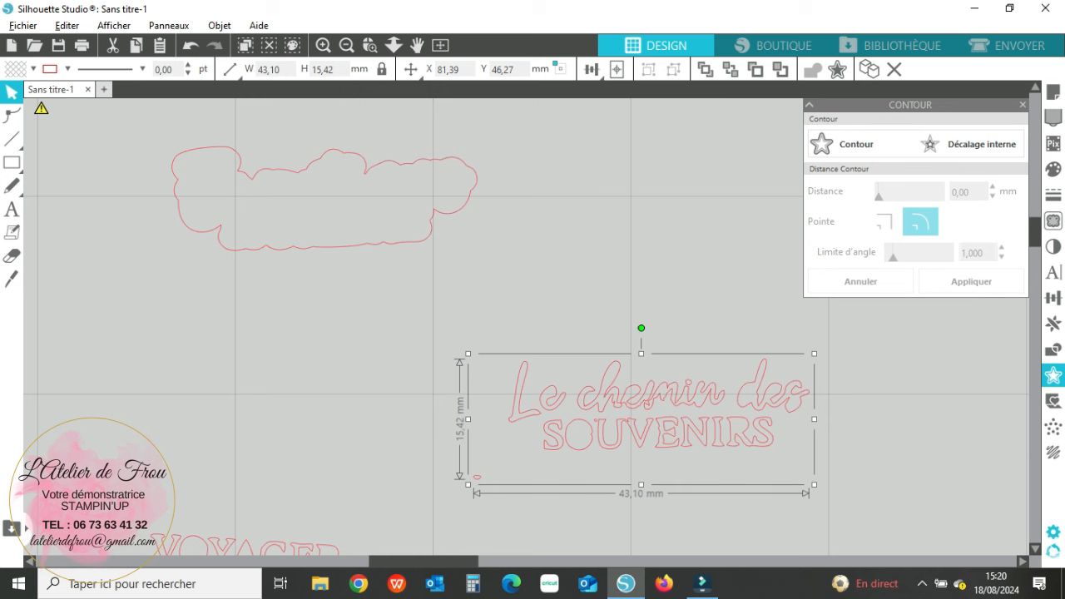
right_click(474, 480)
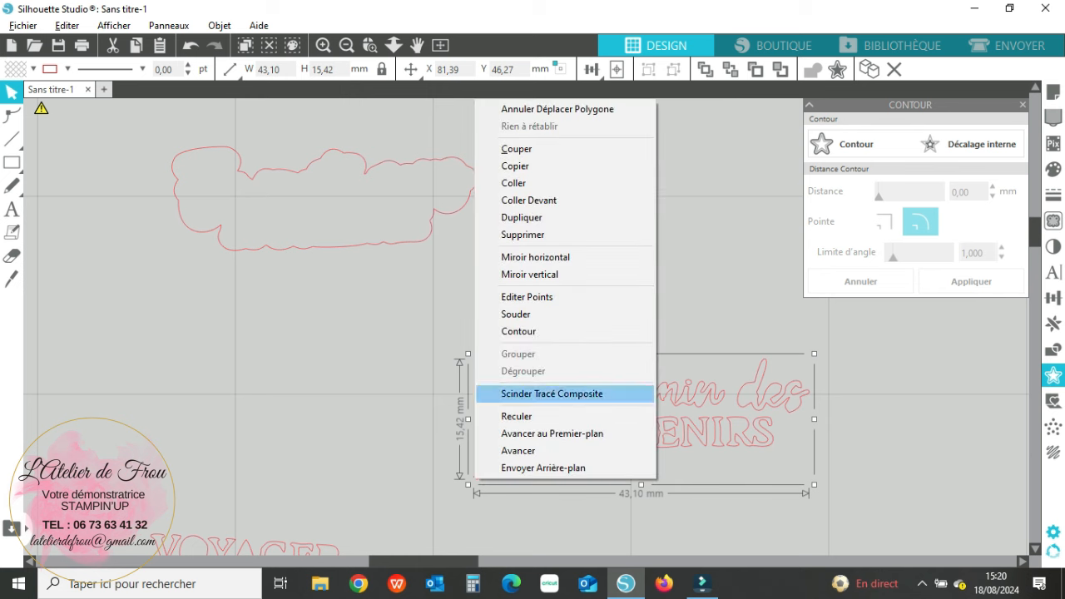
click(549, 456)
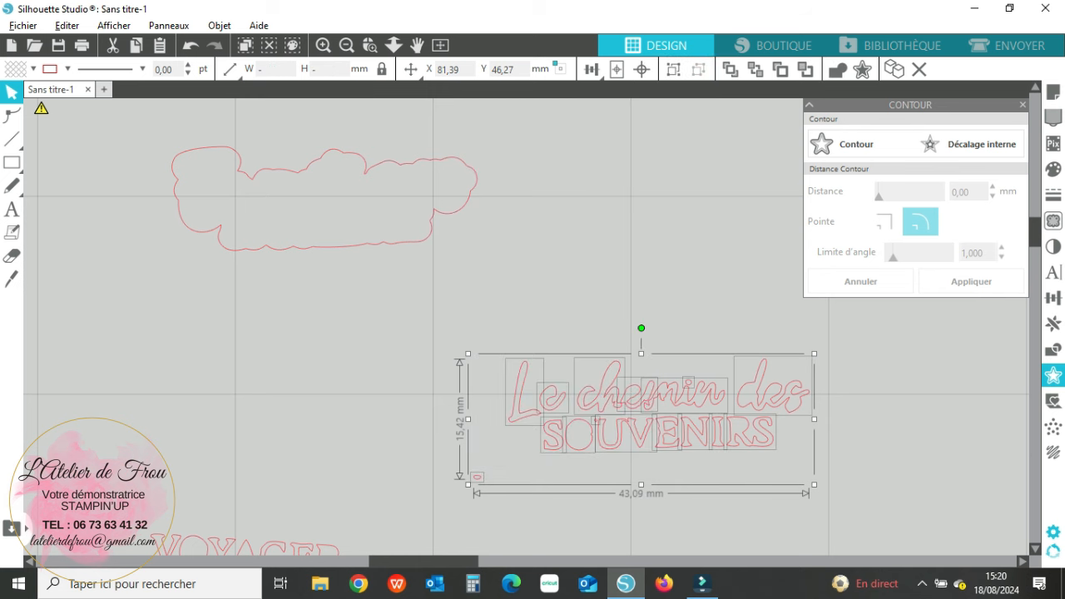
key(Escape)
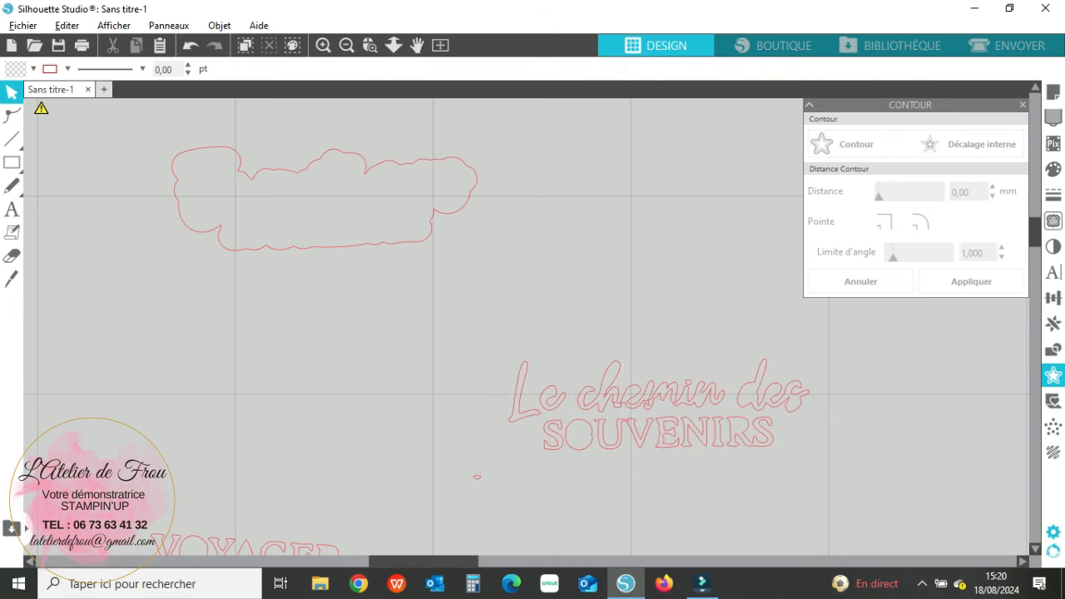
click(477, 477)
key(Delete)
Create two successive rounded 0.80 mm contours around all the letters of "Le chemin des SOUVENIRS".
drag(493, 411, 819, 462)
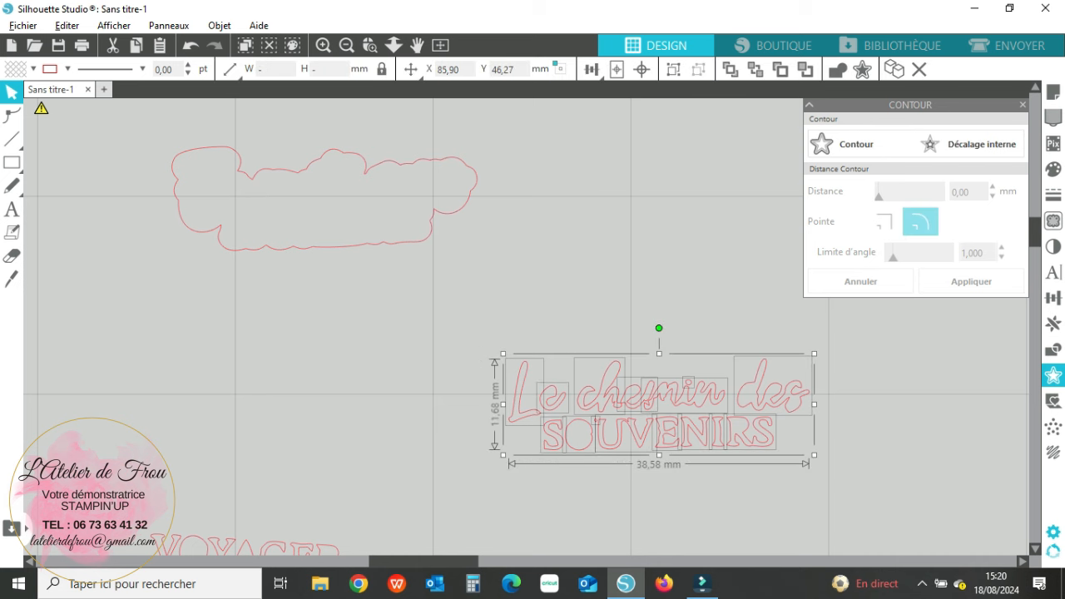
click(840, 144)
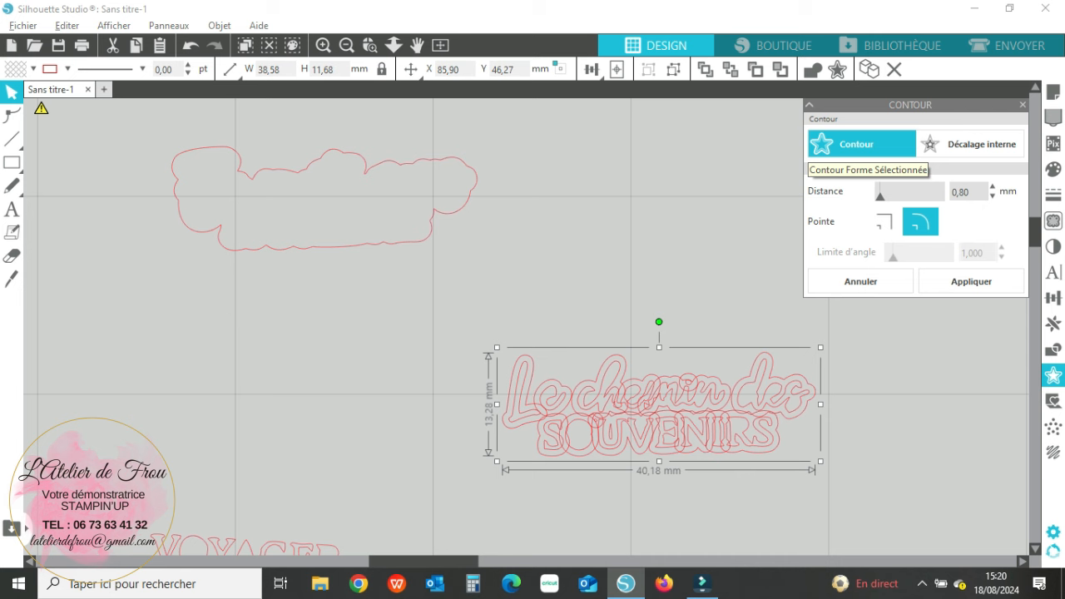
click(840, 144)
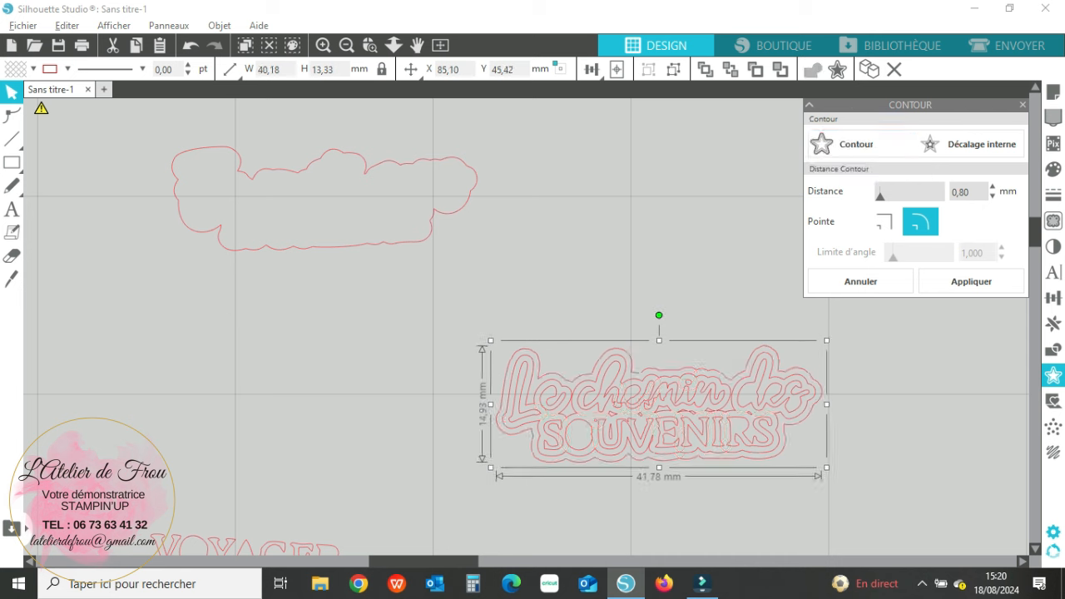
Separate the outer contour of "Le chemin des SOUVENIRS", delete the letters and inner contour, and put the outer contour in their place.
drag(786, 370, 763, 196)
drag(493, 348, 651, 468)
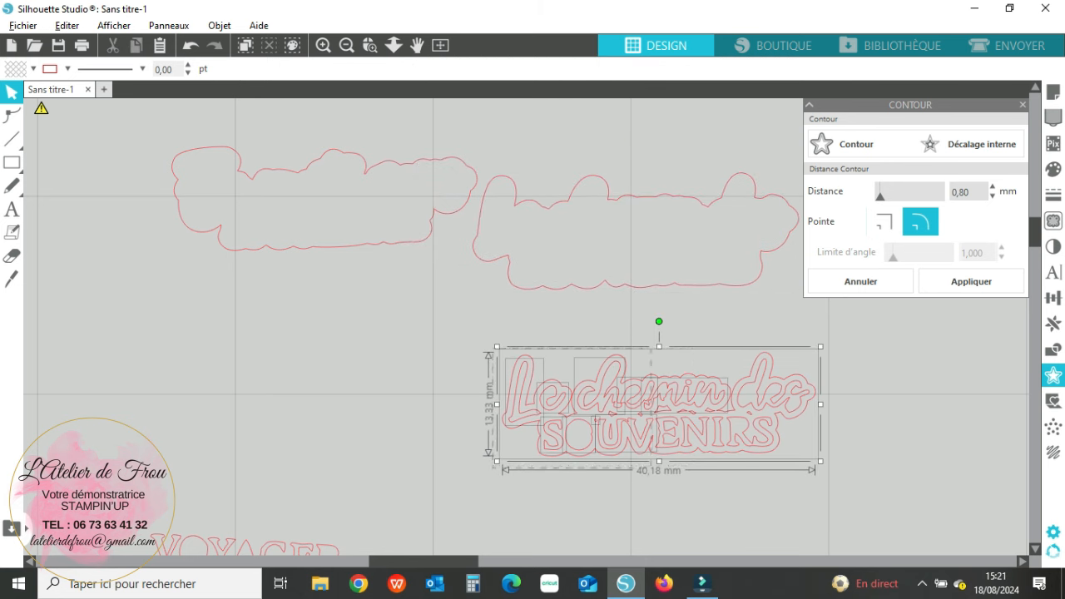
key(Delete)
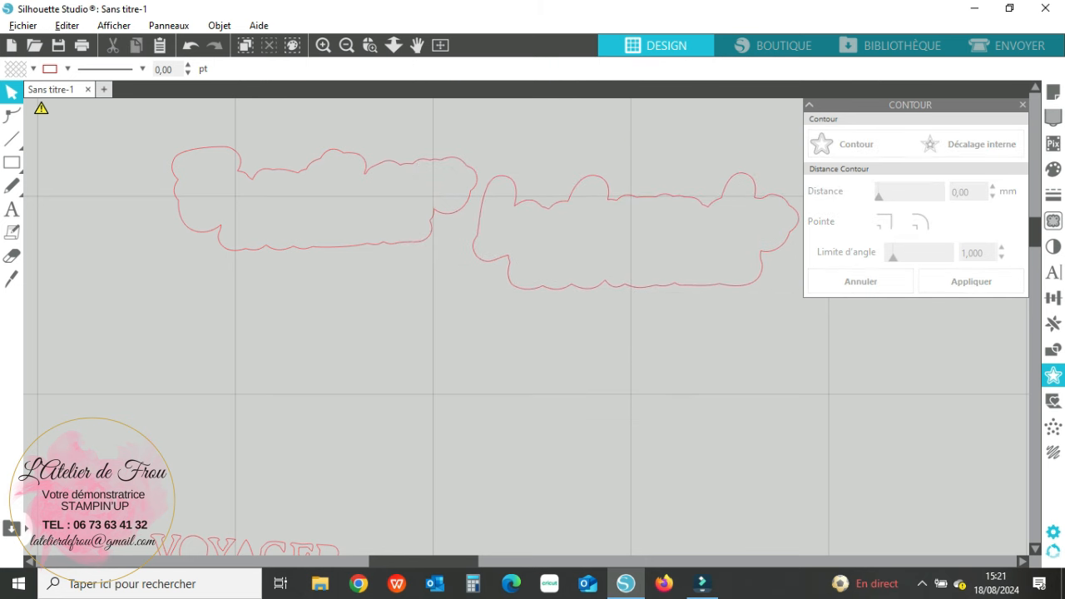
drag(636, 286, 638, 440)
click(636, 491)
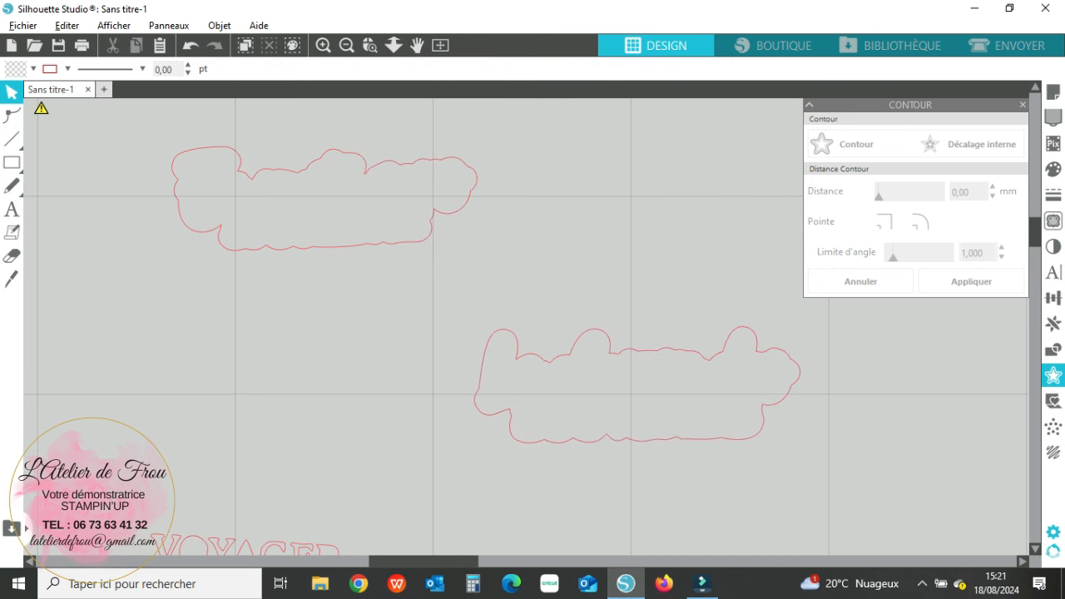
Create two successive rounded 0.80 mm contours around the traced "VOYAGER sans fin" sentiment.
scroll(527, 324, down, 5)
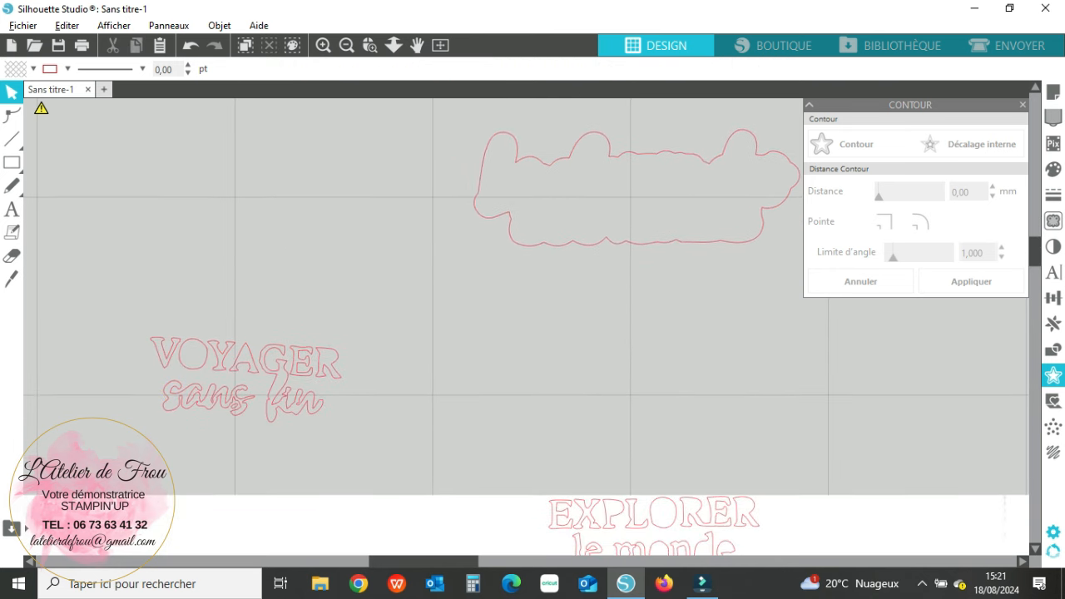
drag(131, 320, 354, 435)
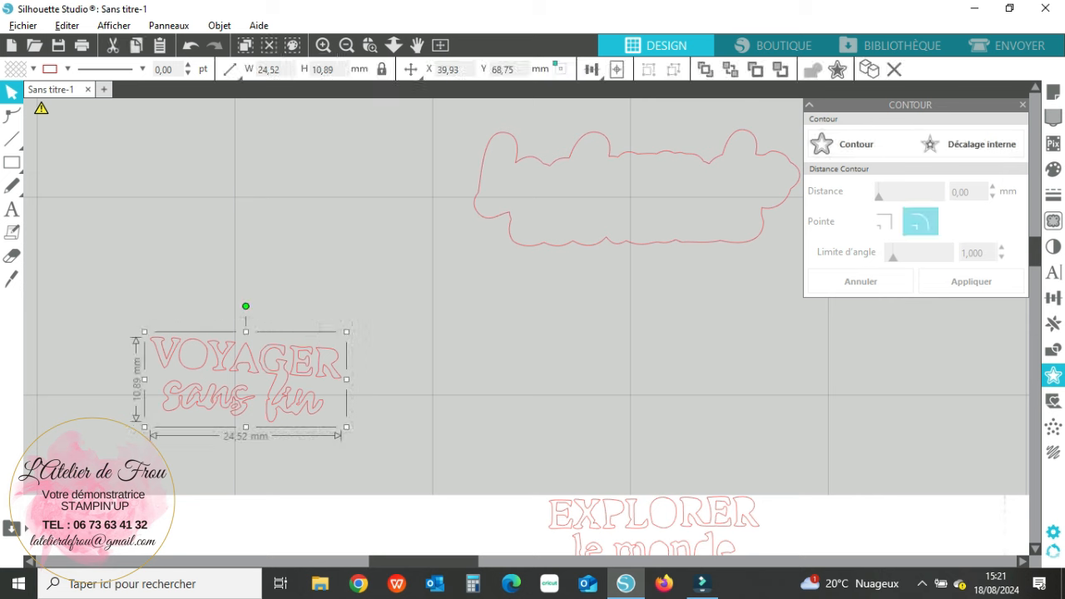
click(861, 144)
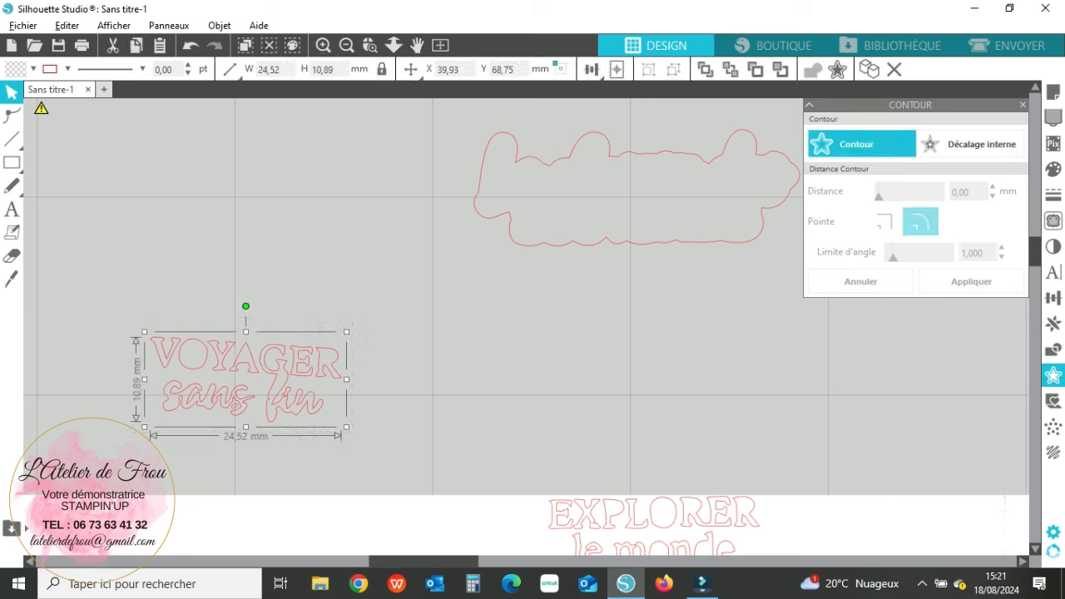
click(861, 144)
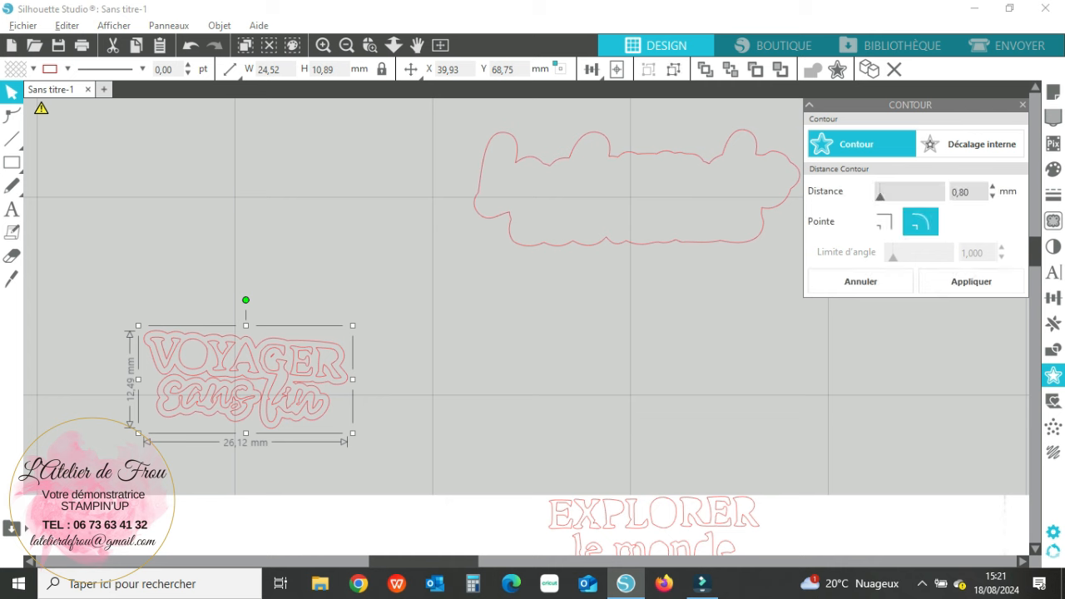
click(861, 145)
click(971, 282)
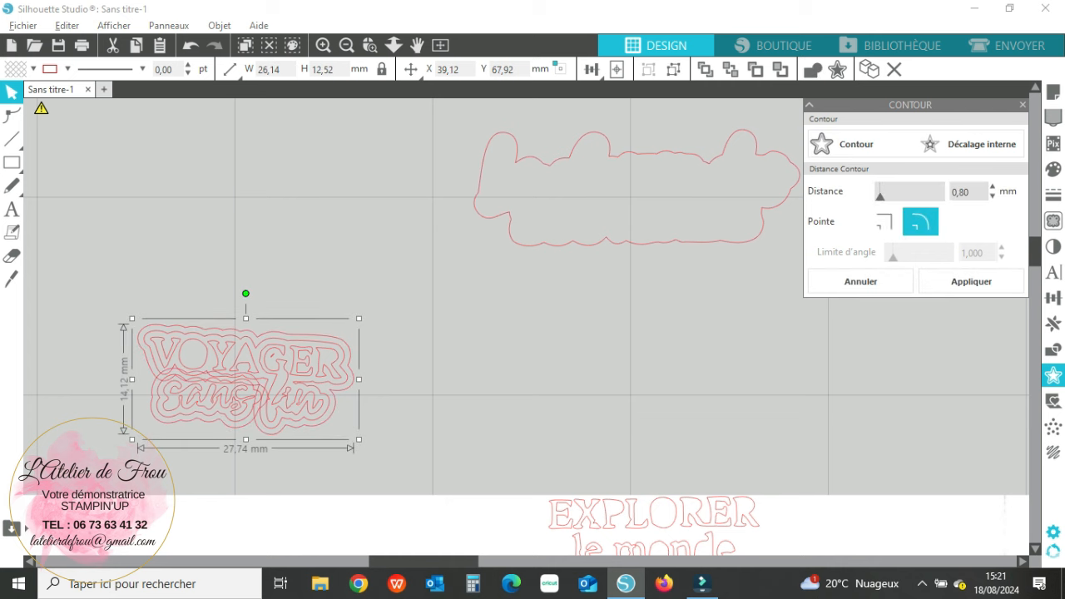
Move the outer contour of "VOYAGER sans fin" above the text, and delete the text and its inner contour.
click(582, 349)
drag(250, 333, 263, 186)
click(449, 316)
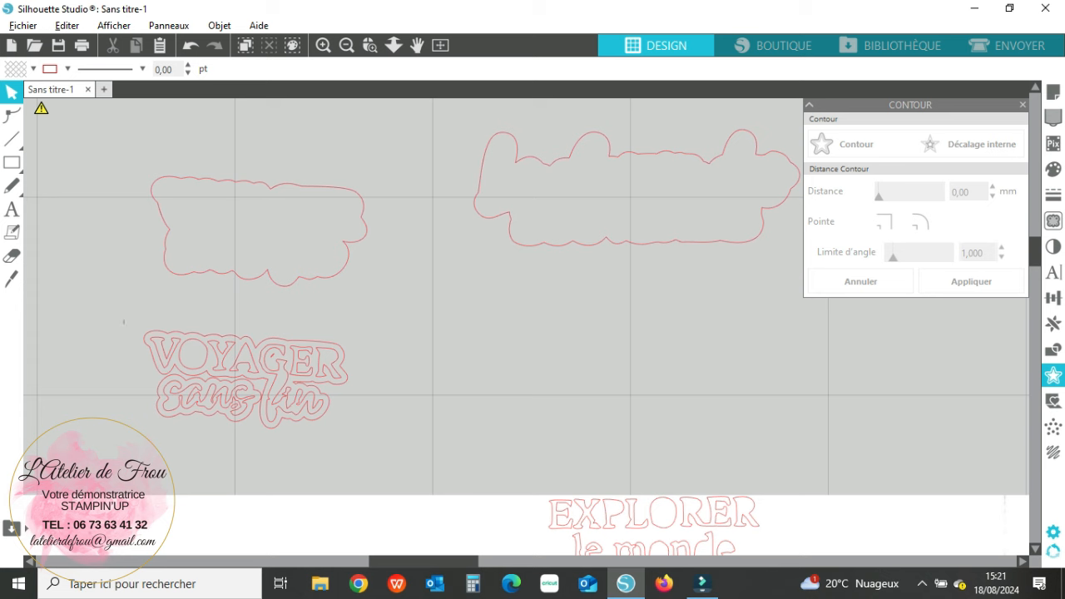
drag(123, 321, 356, 436)
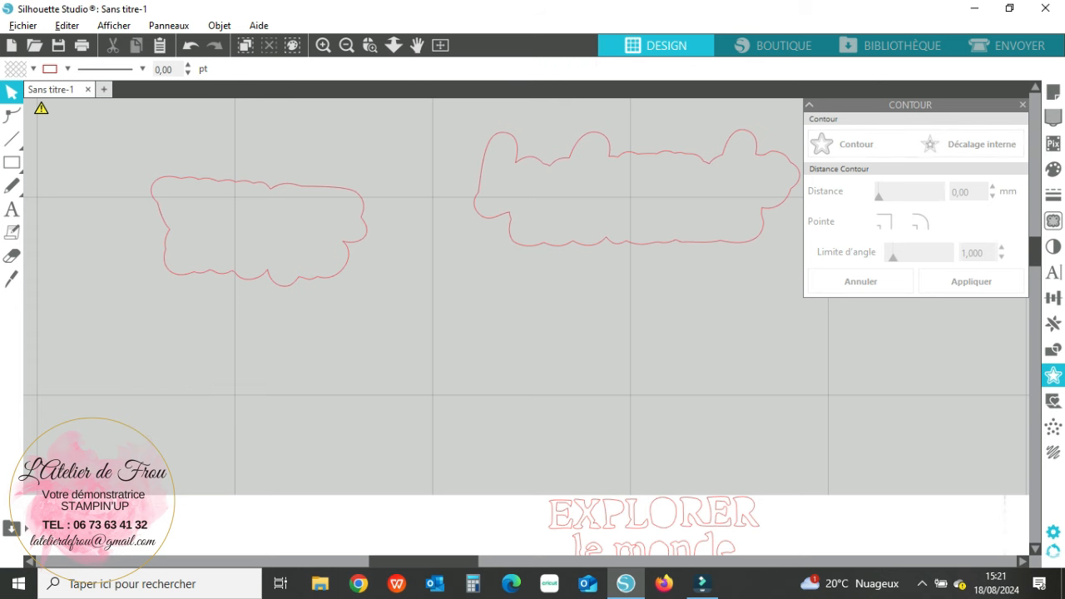
Try a rounded 0.80 mm contour with both the "EXPLORER le monde ensemble" tracing and the scanned page selected, and undo it.
scroll(532, 324, down, 4)
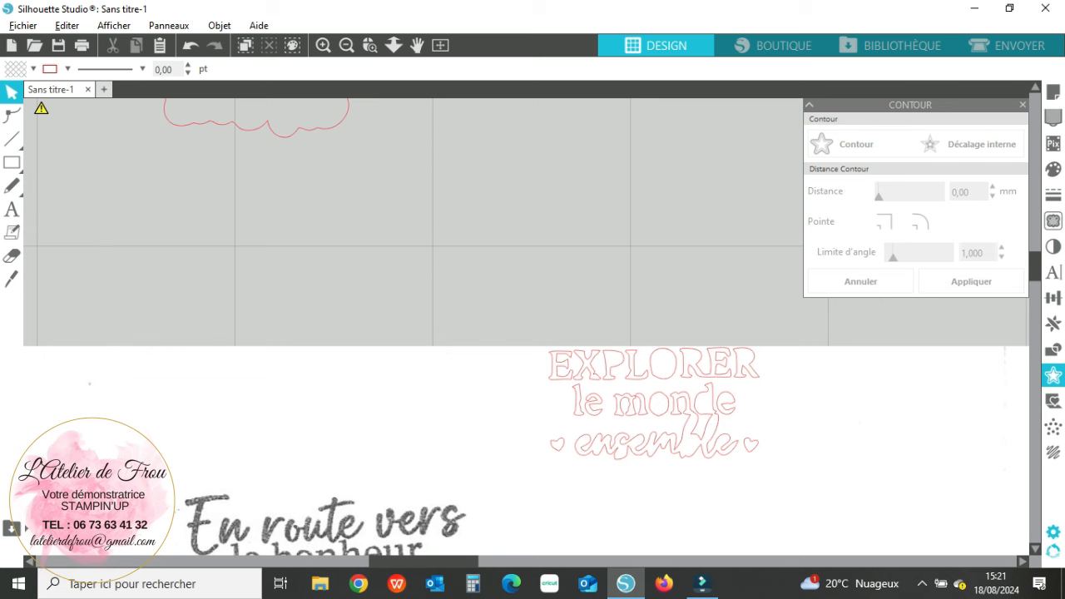
drag(512, 335, 780, 474)
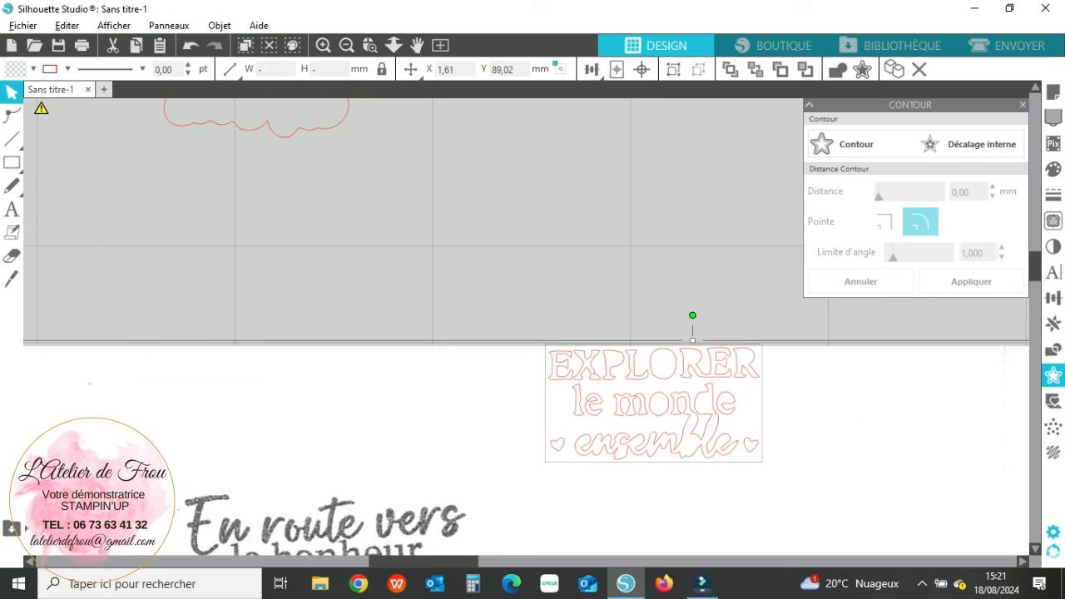
click(860, 145)
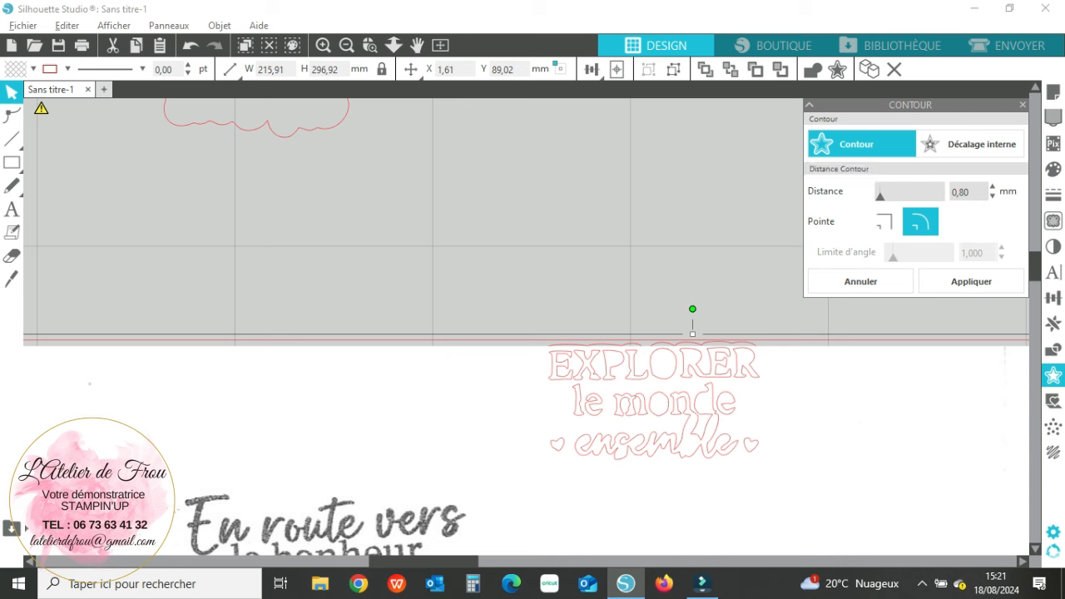
click(190, 45)
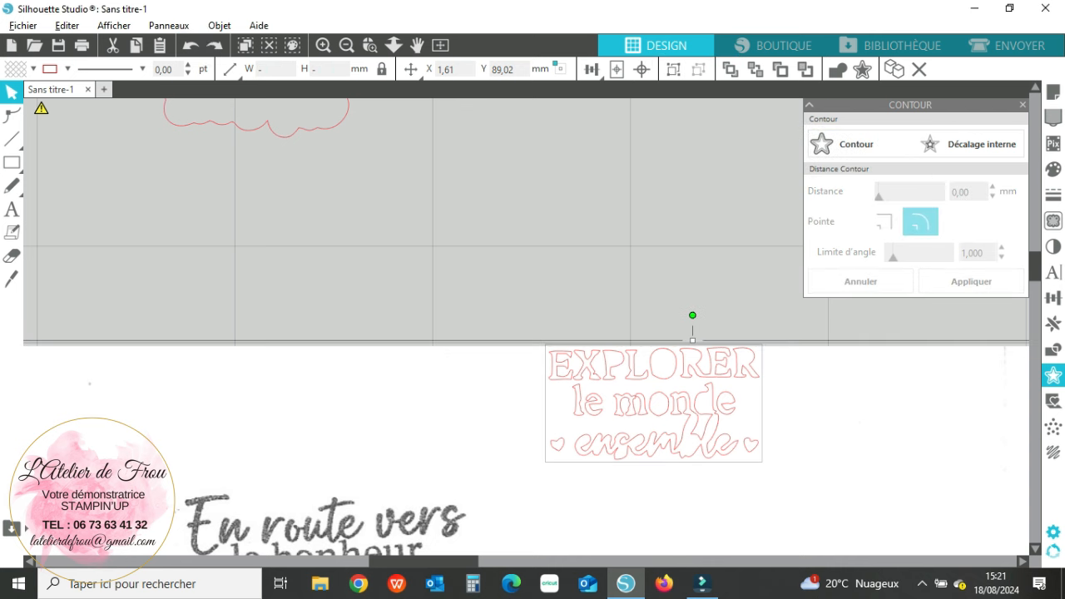
Move the scanned page down off the "EXPLORER le monde ensemble" tracing, and shift the tracing up into the empty area.
mouse_move(499, 416)
mouse_down()
mouse_move(490, 345)
mouse_move(484, 379)
mouse_up()
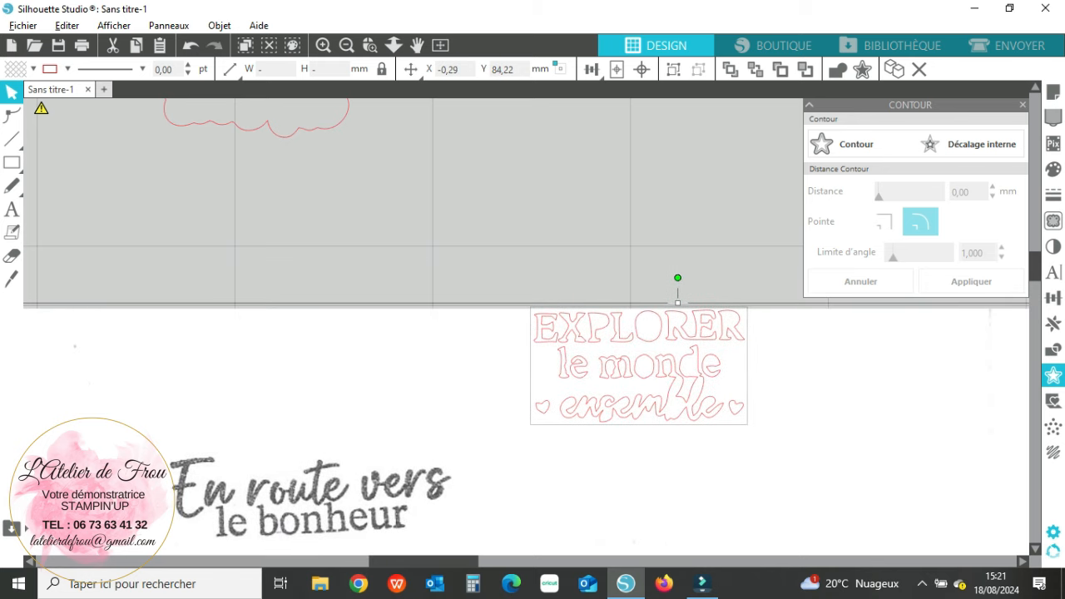
click(484, 241)
drag(478, 399, 499, 592)
click(639, 365)
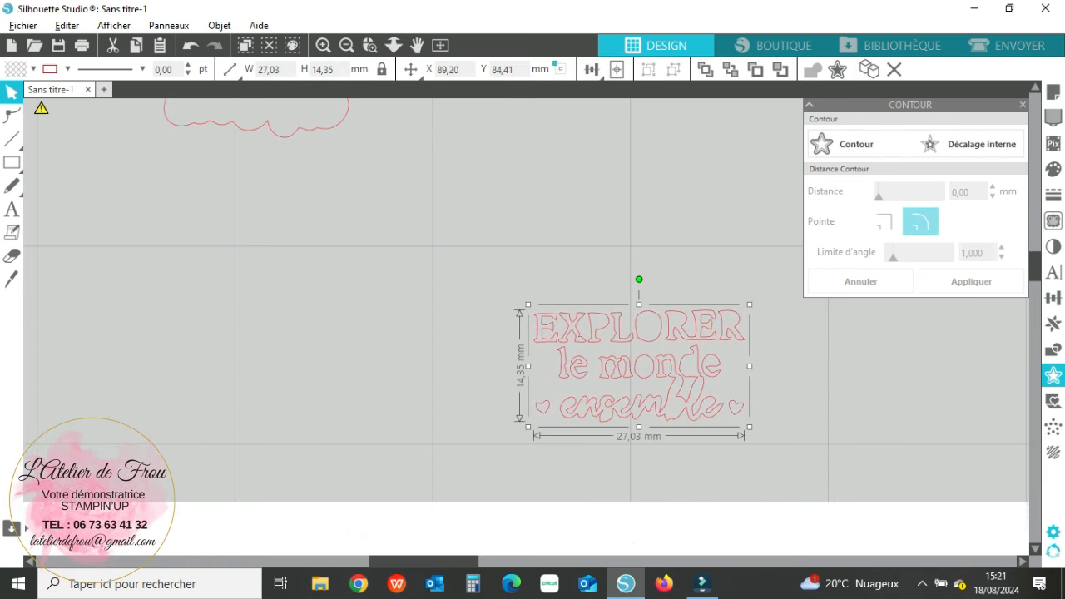
drag(639, 364, 581, 244)
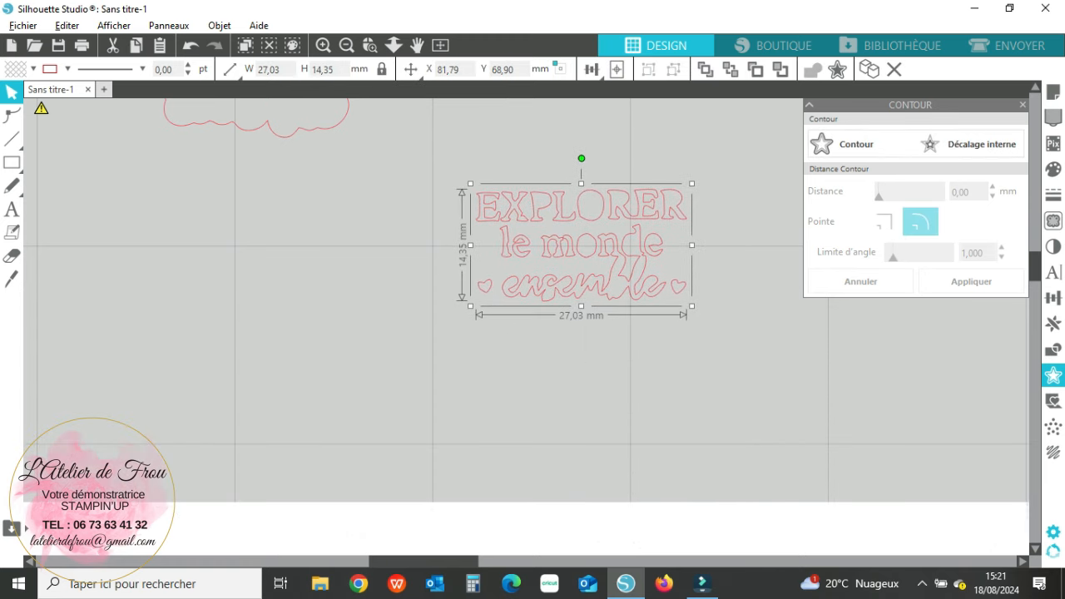
Create two successive rounded 0.80 mm contours around the traced "EXPLORER le monde ensemble" sentiment.
click(832, 145)
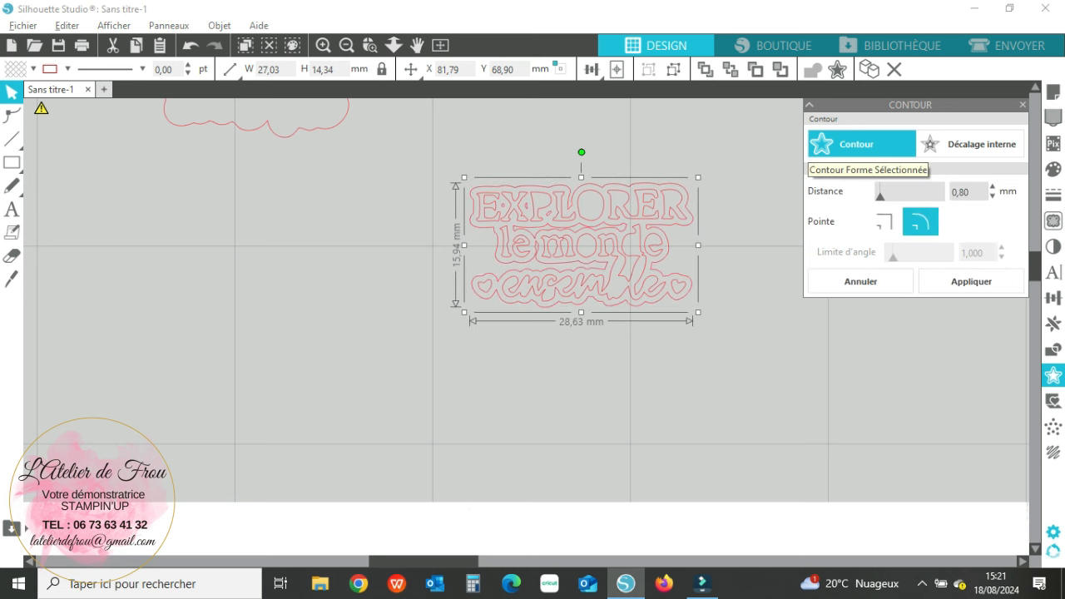
click(849, 144)
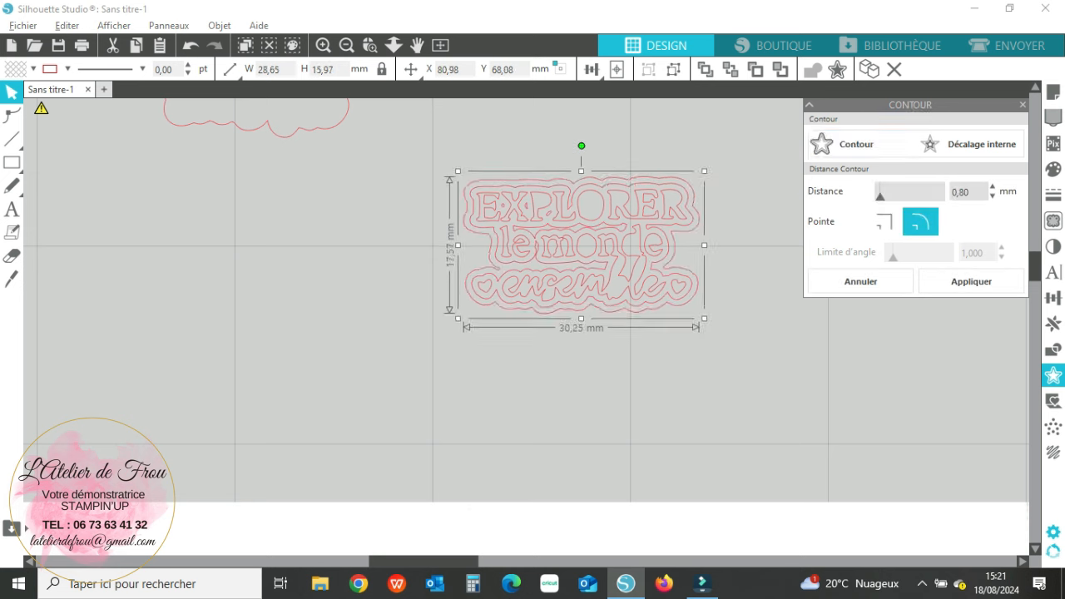
click(741, 242)
Pull the inner and outer contours off "EXPLORER le monde ensemble", delete the text and inner contour, and shift the outer contour right.
drag(670, 244, 658, 447)
click(732, 349)
drag(672, 249, 346, 282)
click(408, 320)
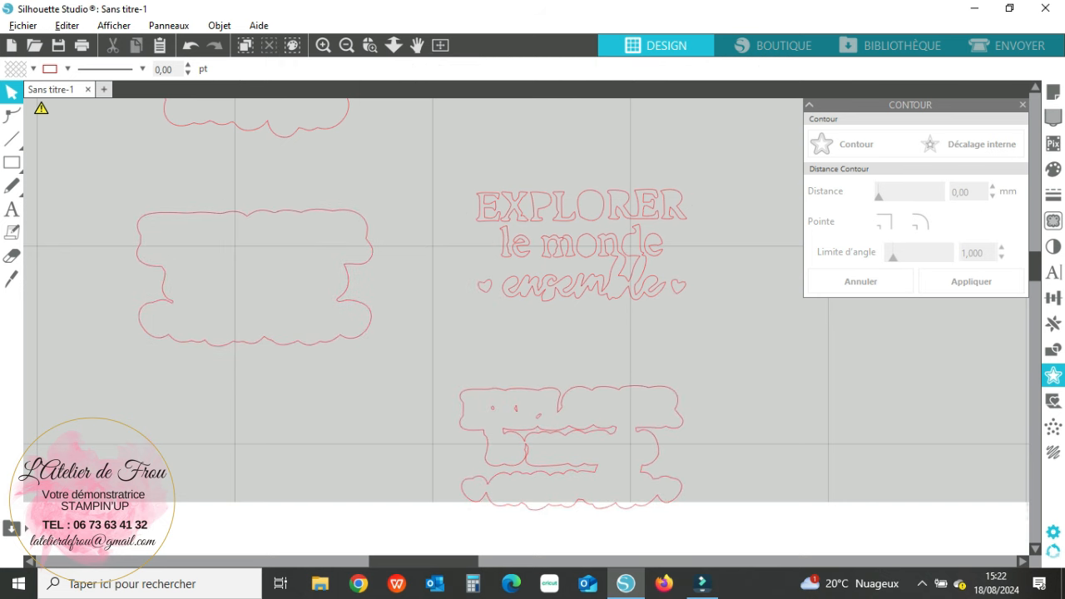
drag(450, 438, 697, 516)
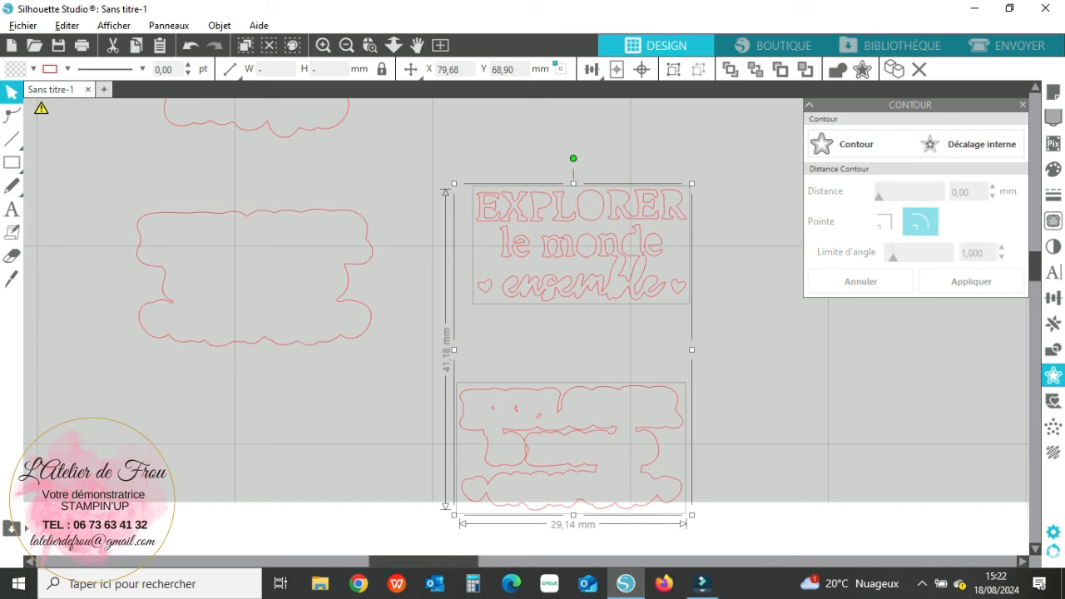
key(Delete)
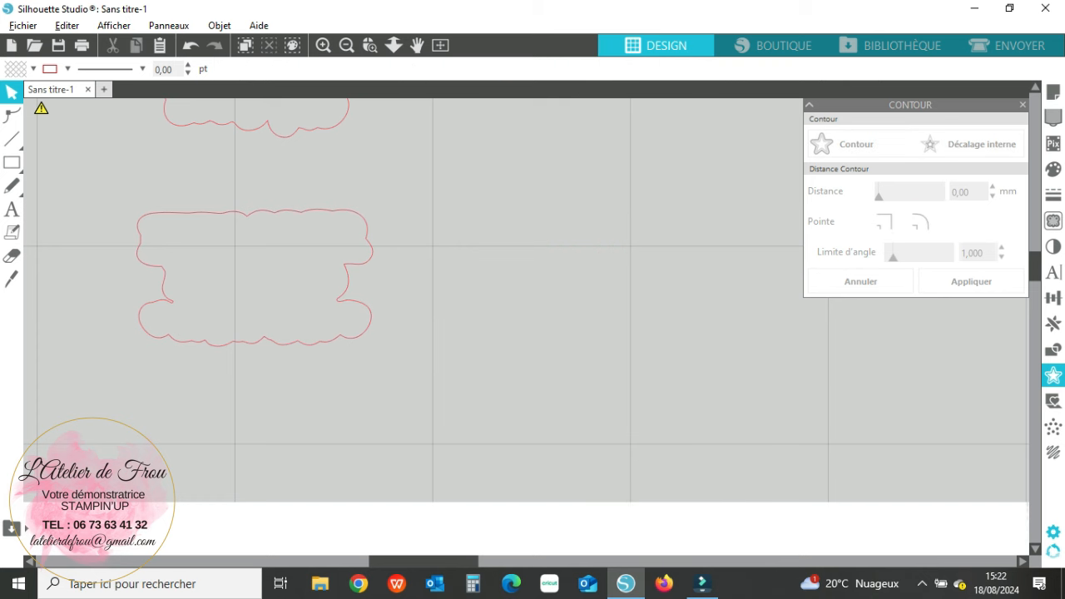
drag(348, 279, 440, 272)
click(499, 283)
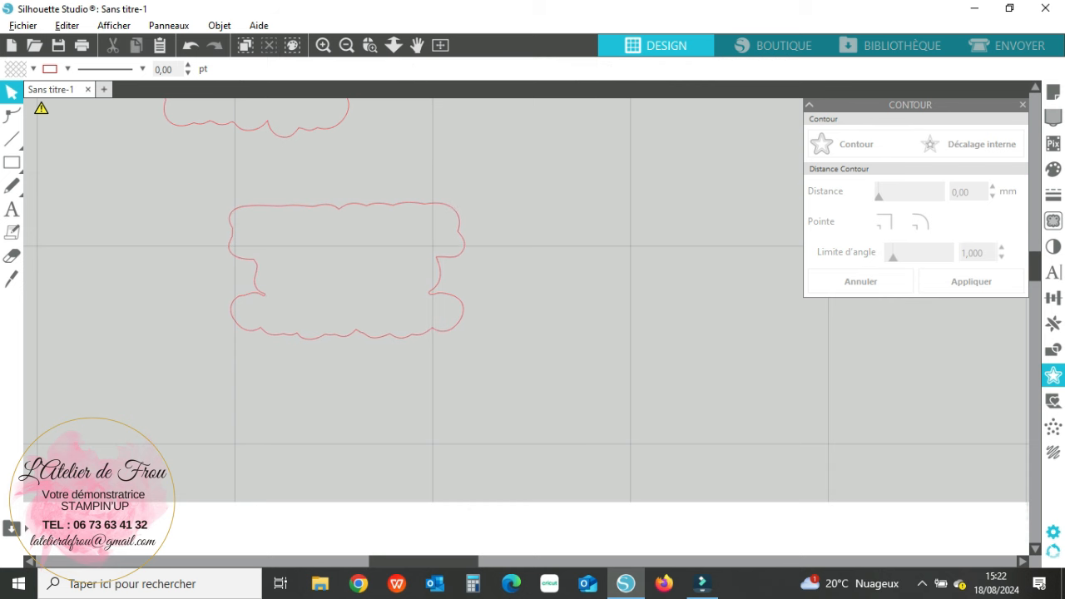
Undo the moves, the deletion and both 0.80 mm contours of the "EXPLORER le monde ensemble" tracing.
click(190, 45)
click(190, 44)
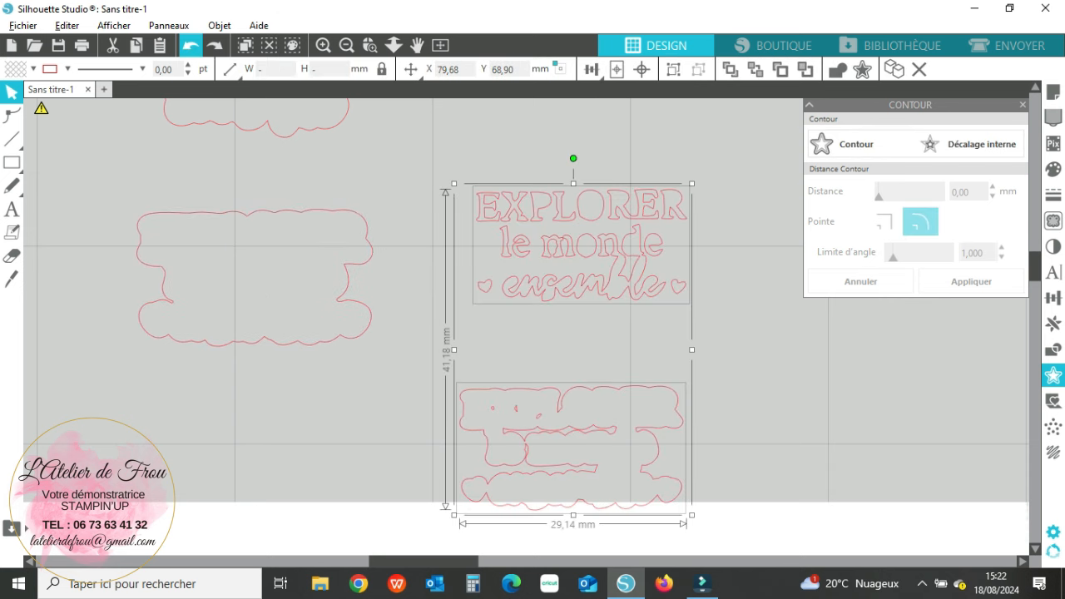
click(190, 44)
click(190, 45)
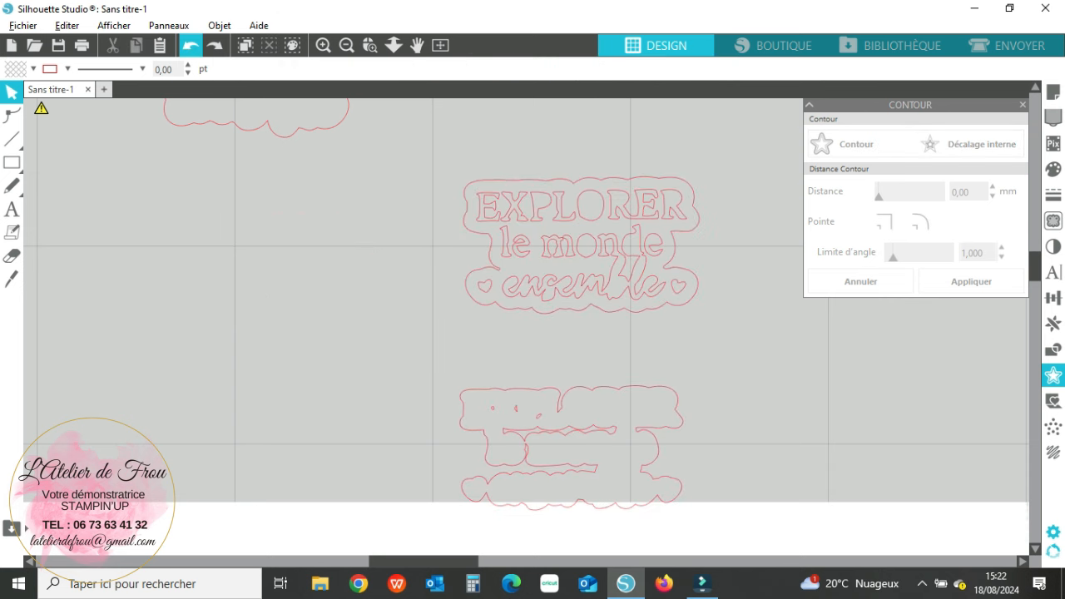
click(190, 45)
click(190, 45)
click(191, 45)
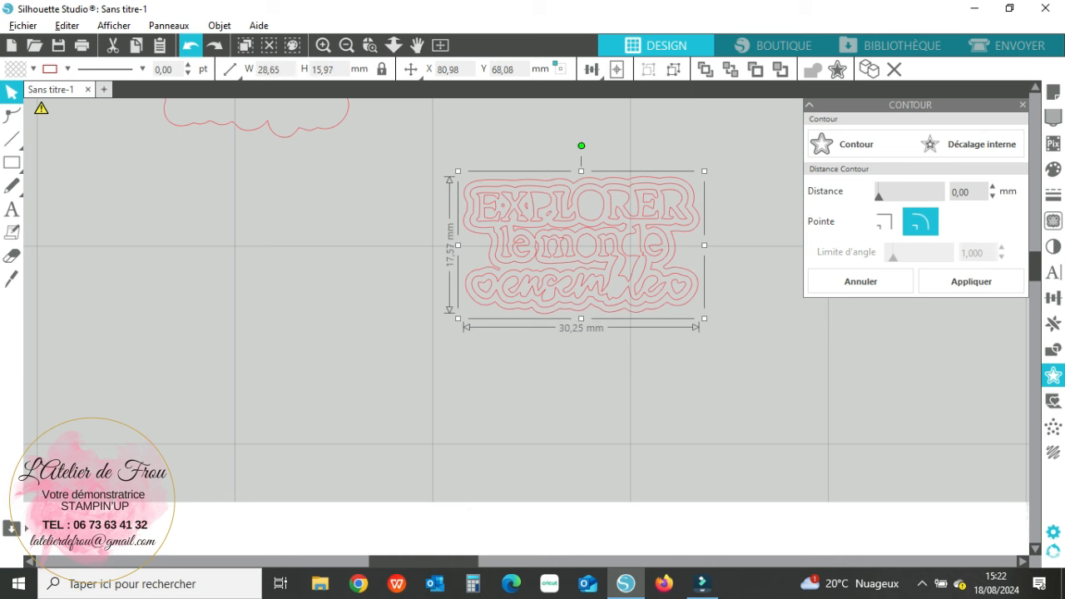
click(190, 45)
click(190, 45)
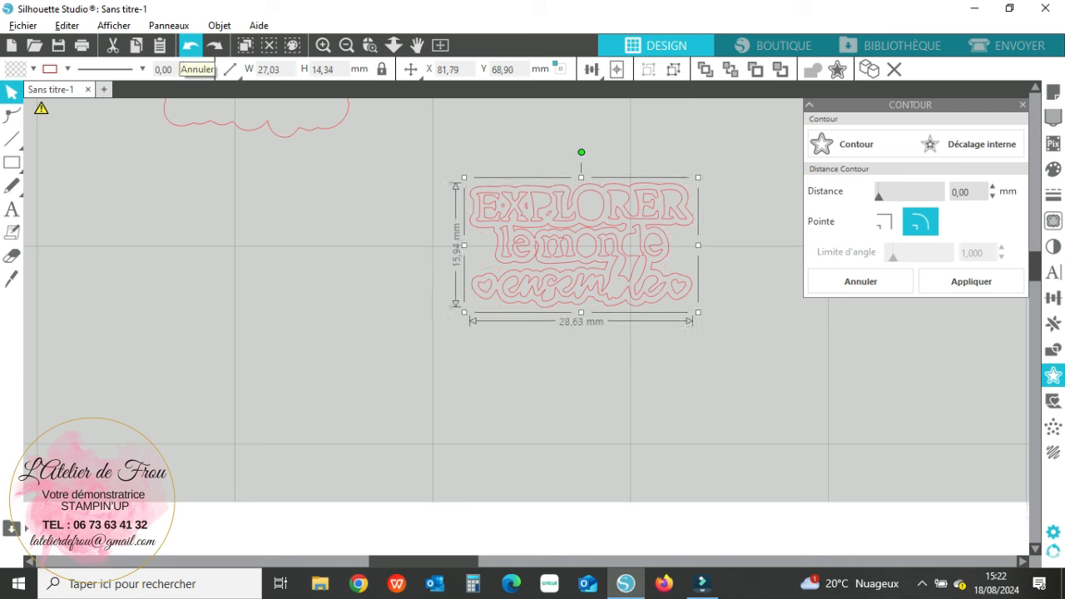
click(190, 45)
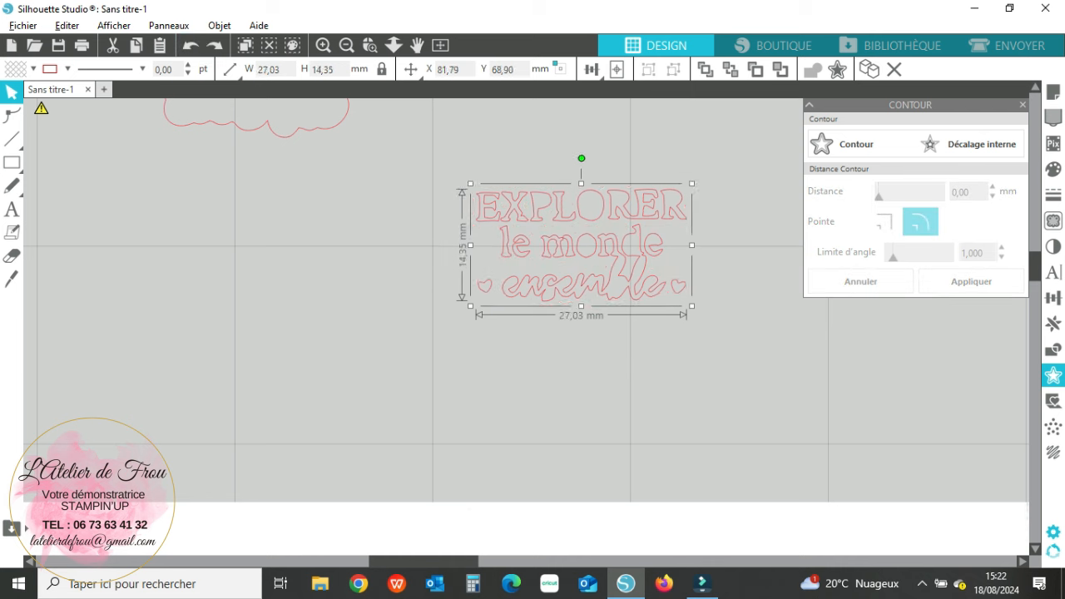
click(191, 45)
Create a single rounded 1.40 mm contour around the "EXPLORER le monde ensemble" tracing.
drag(462, 174, 600, 360)
click(860, 144)
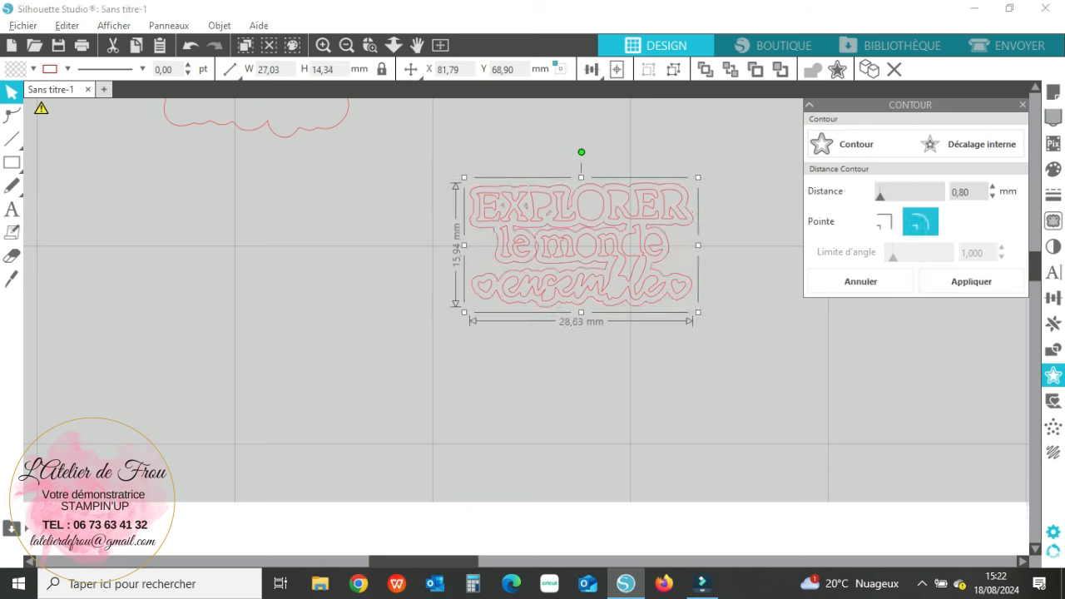
click(991, 187)
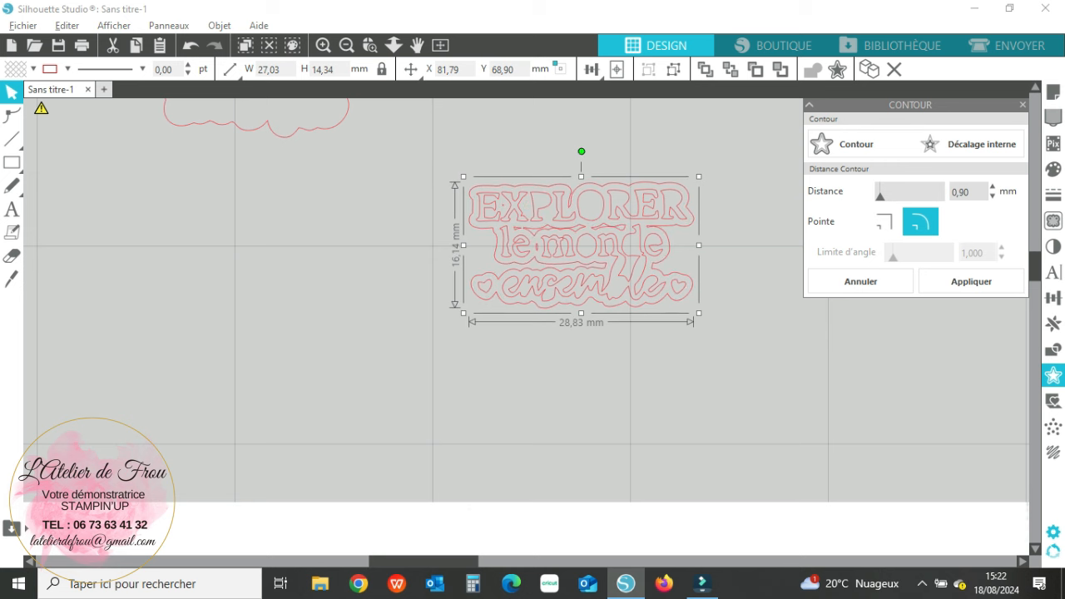
click(992, 187)
click(992, 187)
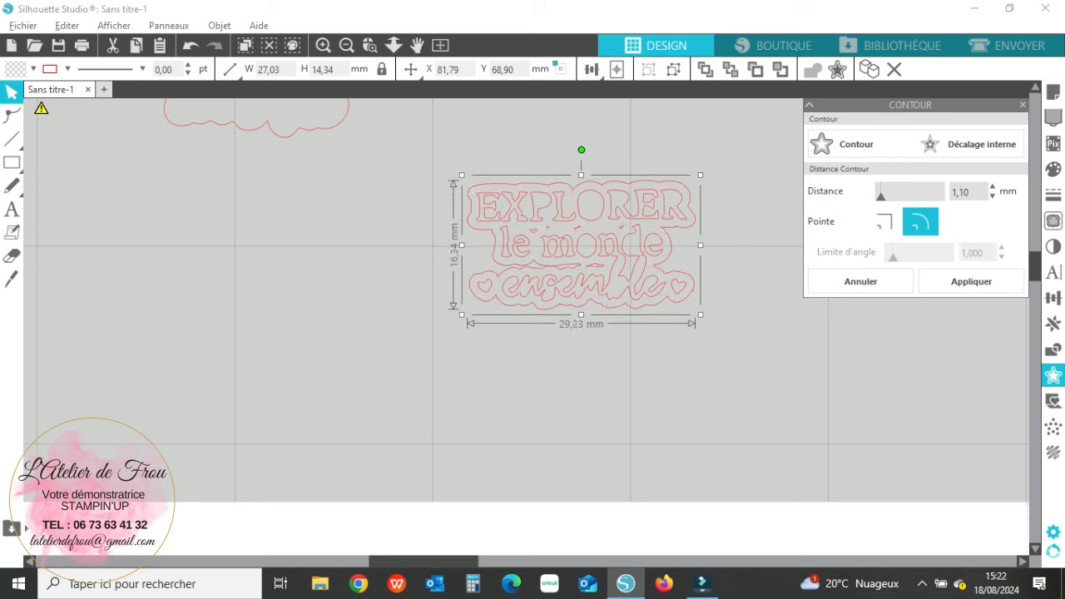
click(991, 187)
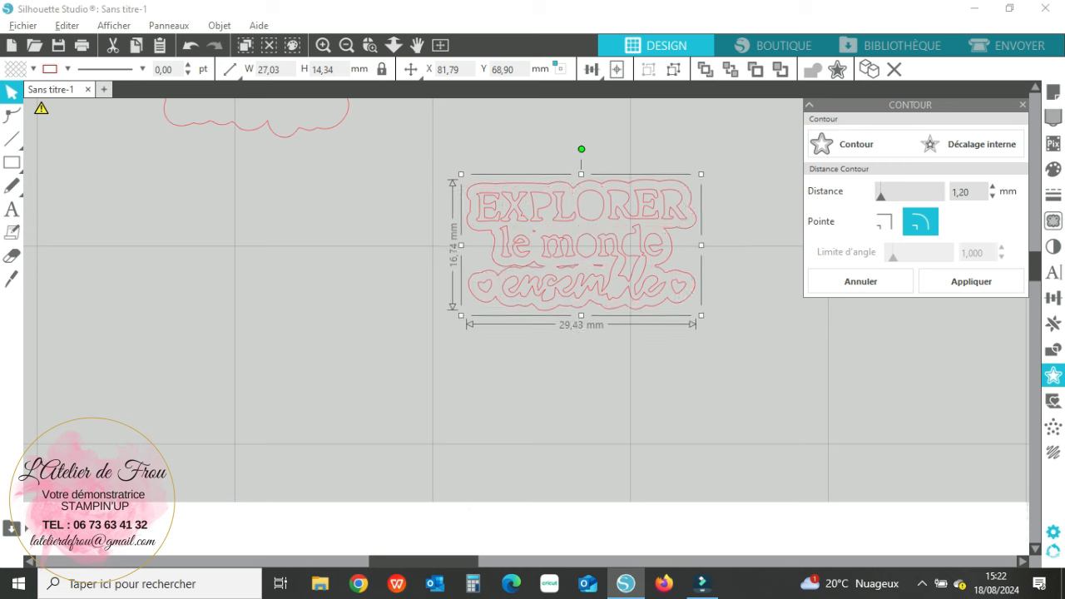
click(991, 187)
click(991, 187)
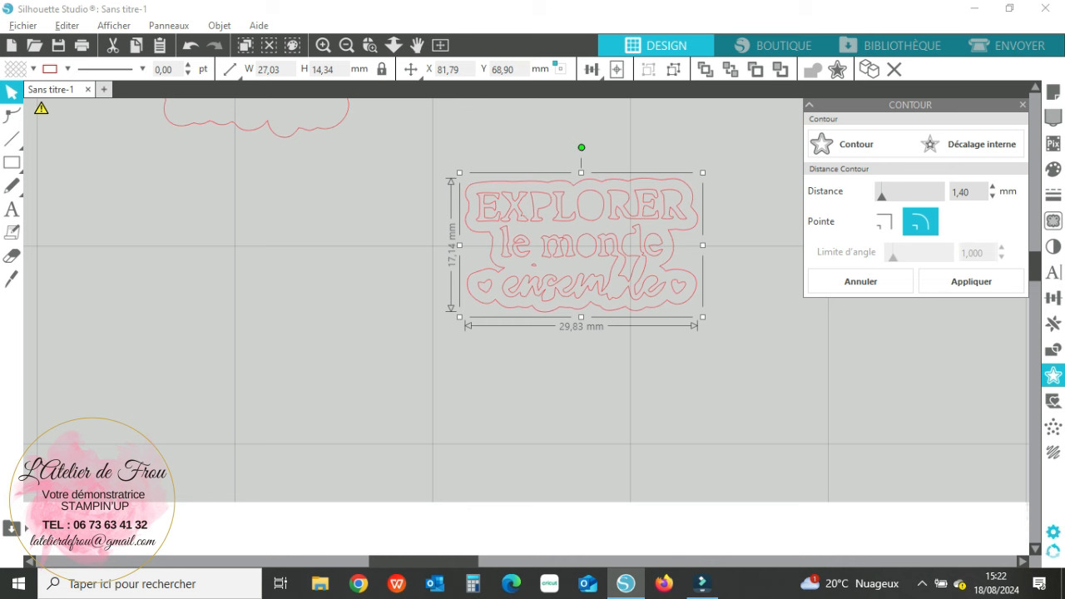
Move the 1.40 mm contour off the "EXPLORER le monde ensemble" text, delete the text, and return the contour to its place.
drag(580, 245, 263, 287)
drag(452, 162, 702, 319)
key(Delete)
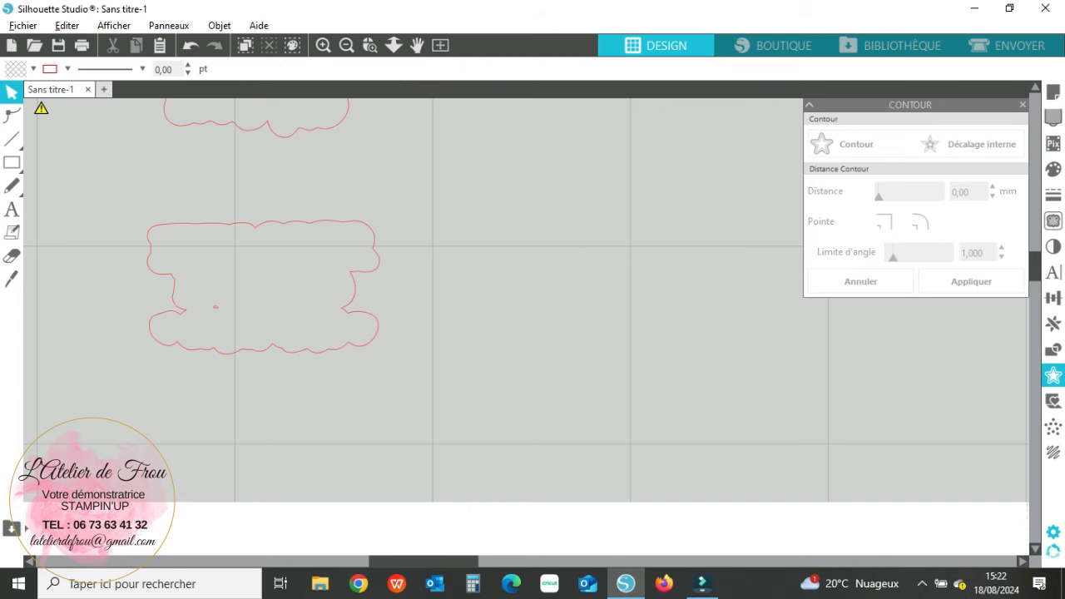
drag(263, 286, 570, 243)
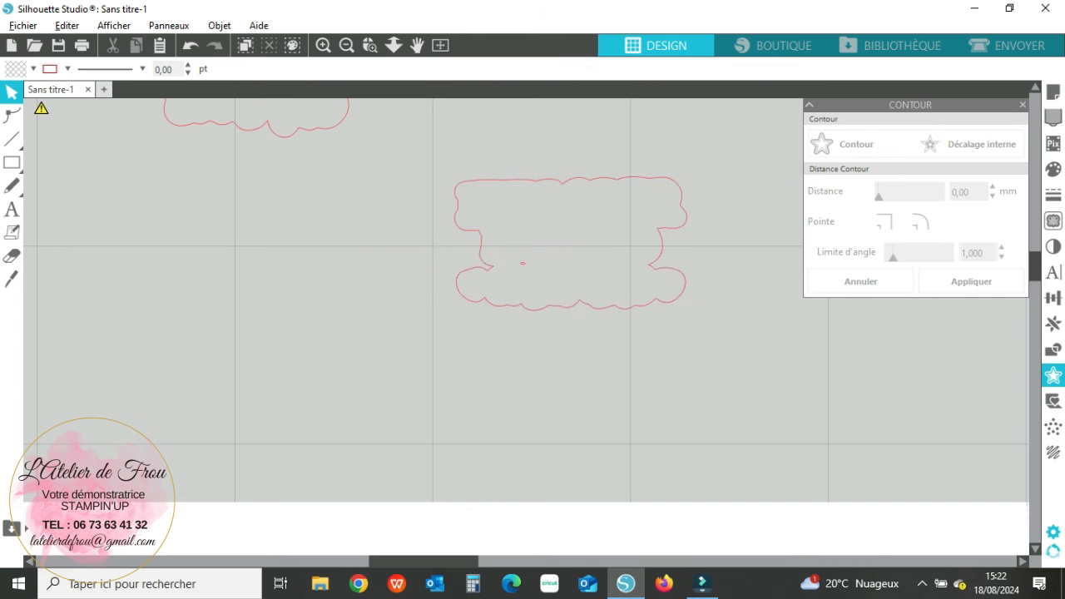
Release the compound path of the "EXPLORER le monde ensemble" contour and delete the tiny stray shape inside it.
click(323, 46)
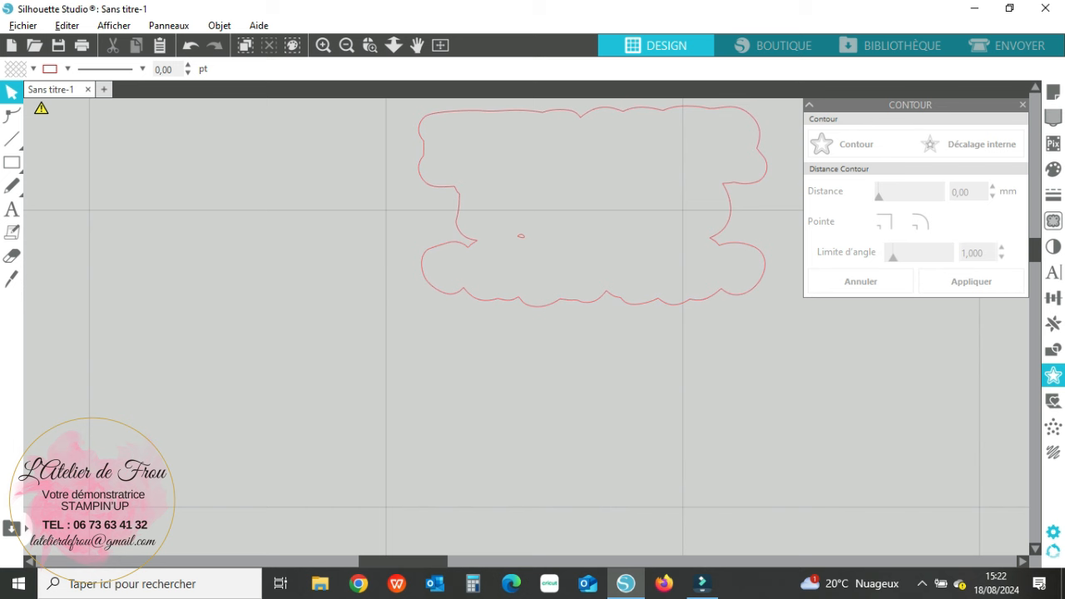
click(592, 206)
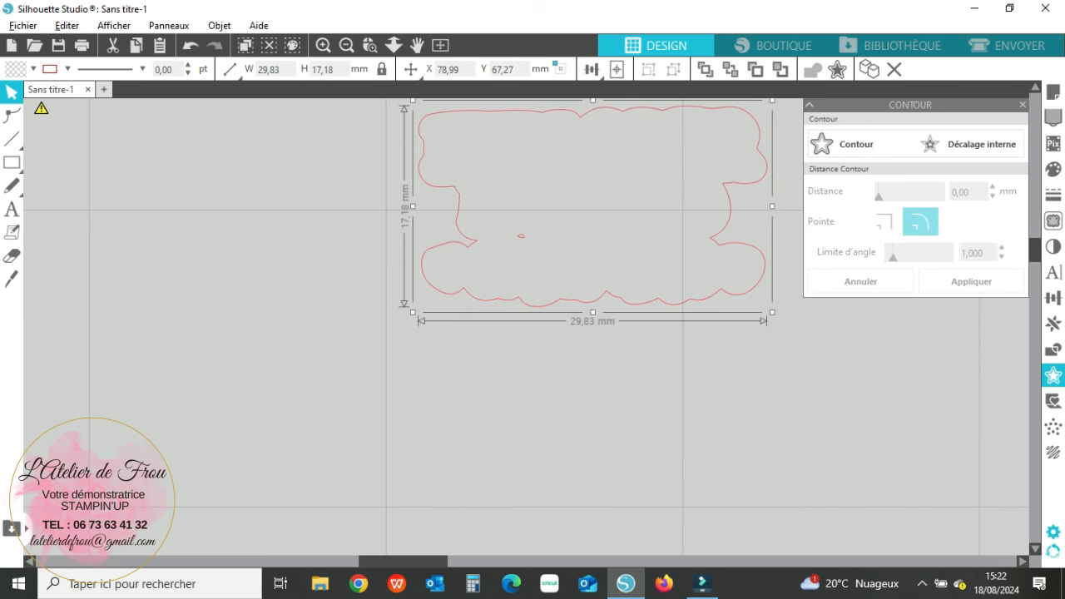
right_click(527, 191)
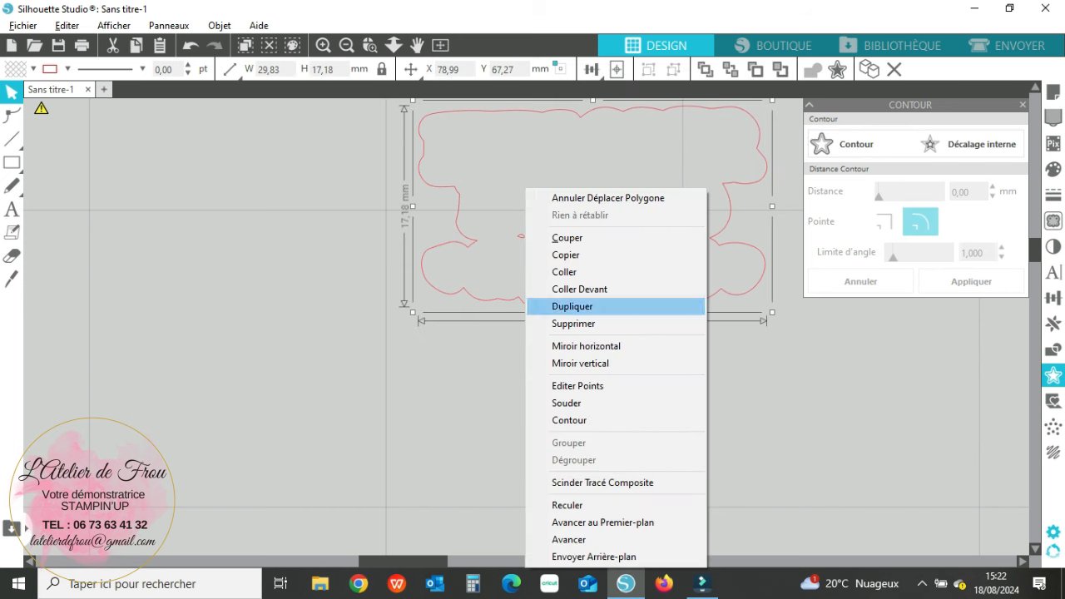
click(602, 483)
click(602, 475)
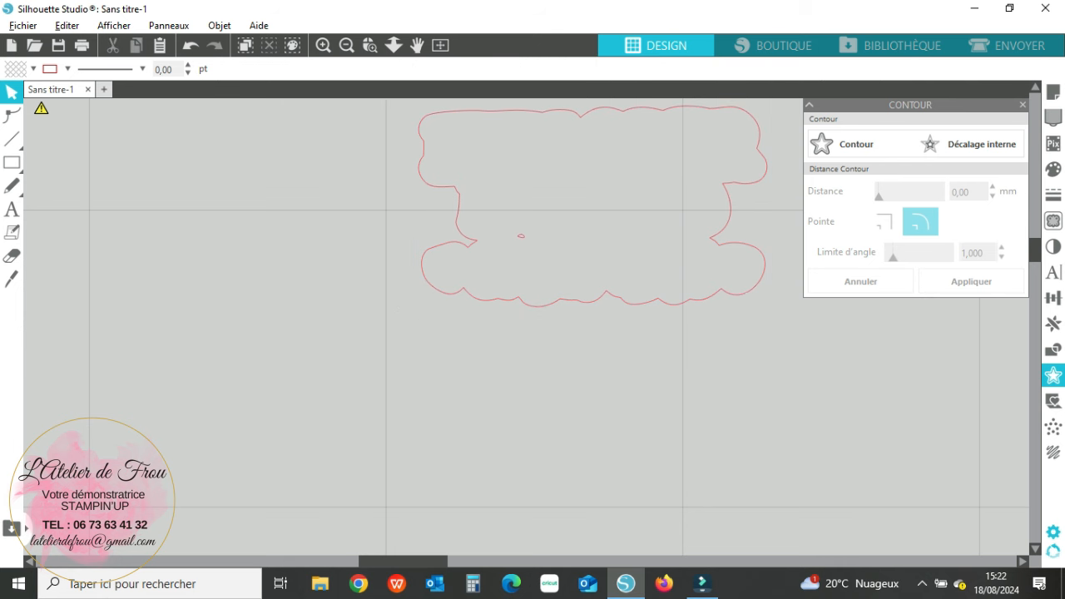
click(520, 237)
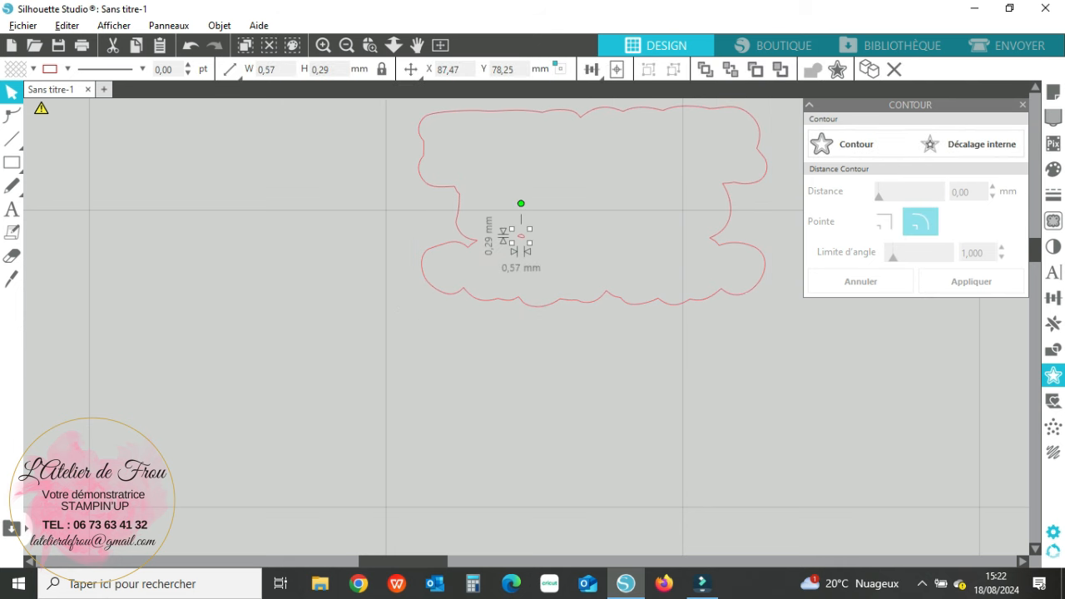
key(Delete)
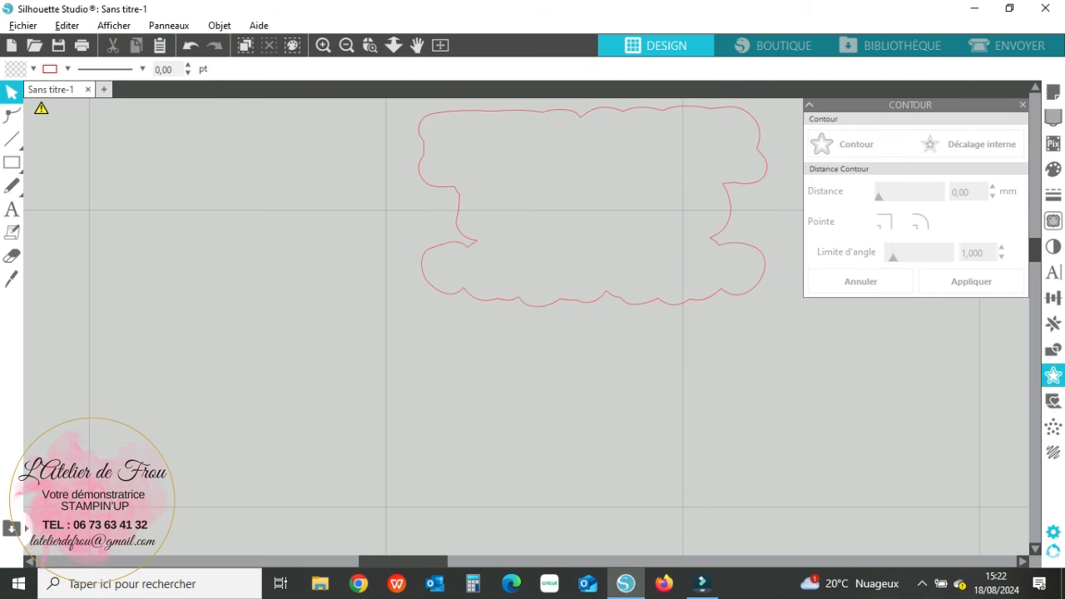
Delete the scanned page of sentiments from the mat, keeping only the four contours.
click(520, 300)
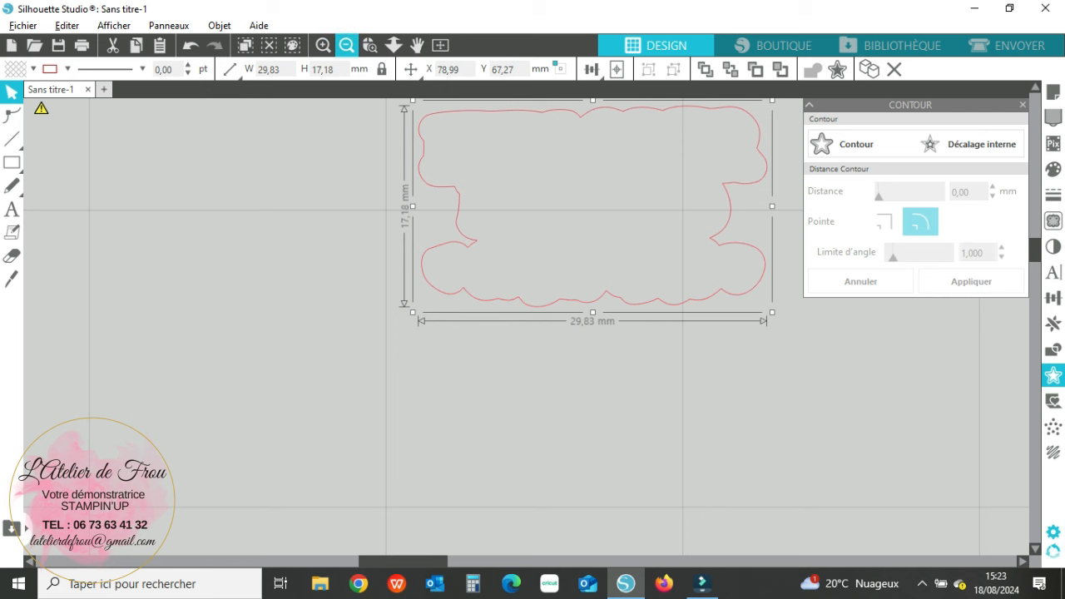
click(347, 45)
click(347, 45)
click(347, 45)
click(346, 45)
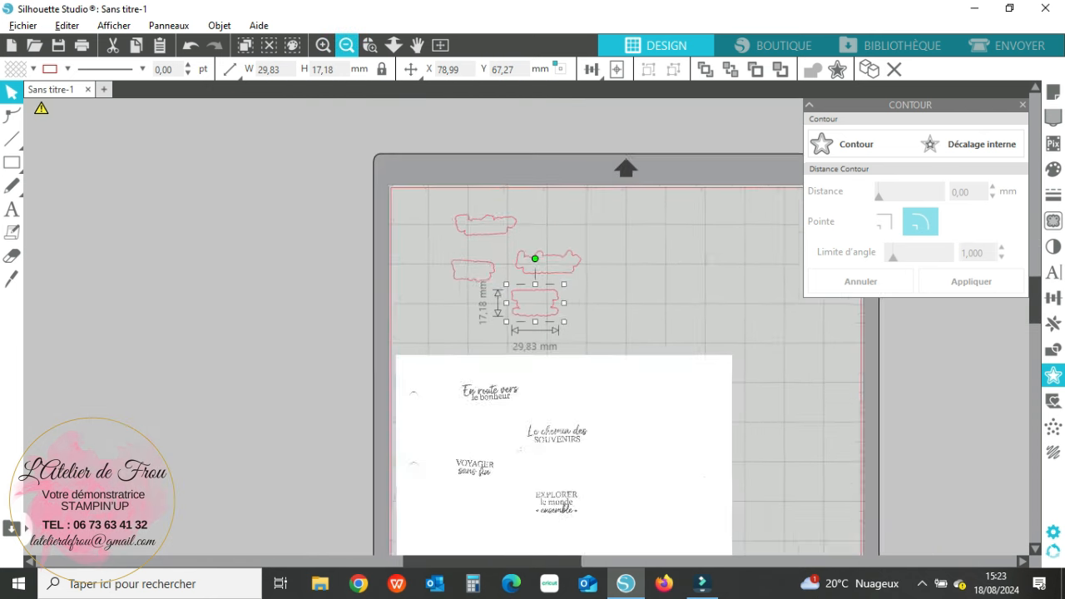
click(346, 45)
mouse_move(411, 69)
click(573, 416)
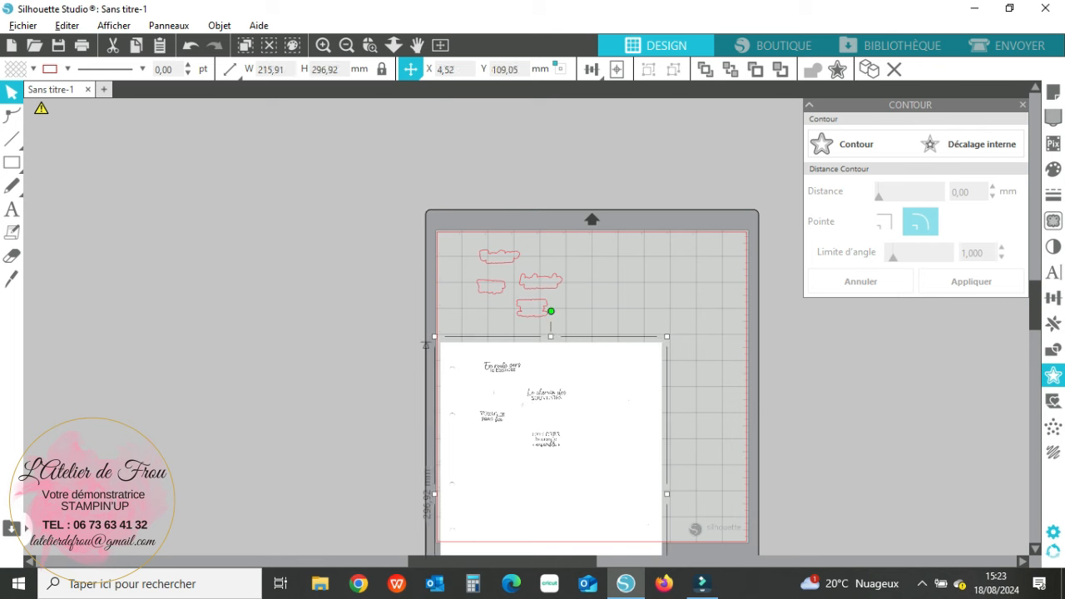
key(Delete)
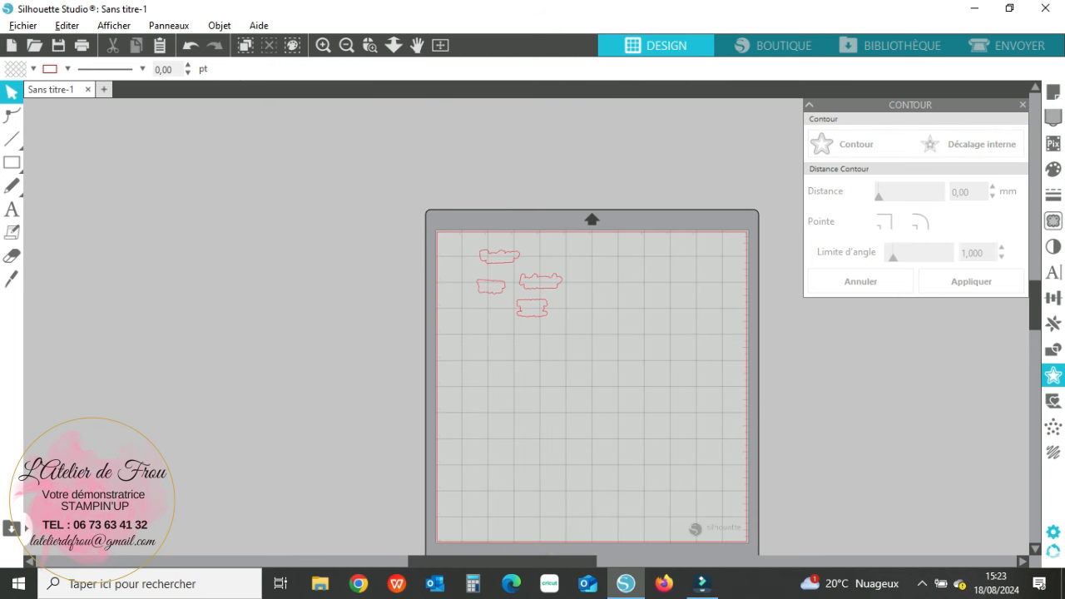
Spread the four contours over the mat in two spaced rows of two.
drag(540, 281, 589, 255)
drag(532, 308, 595, 308)
click(565, 341)
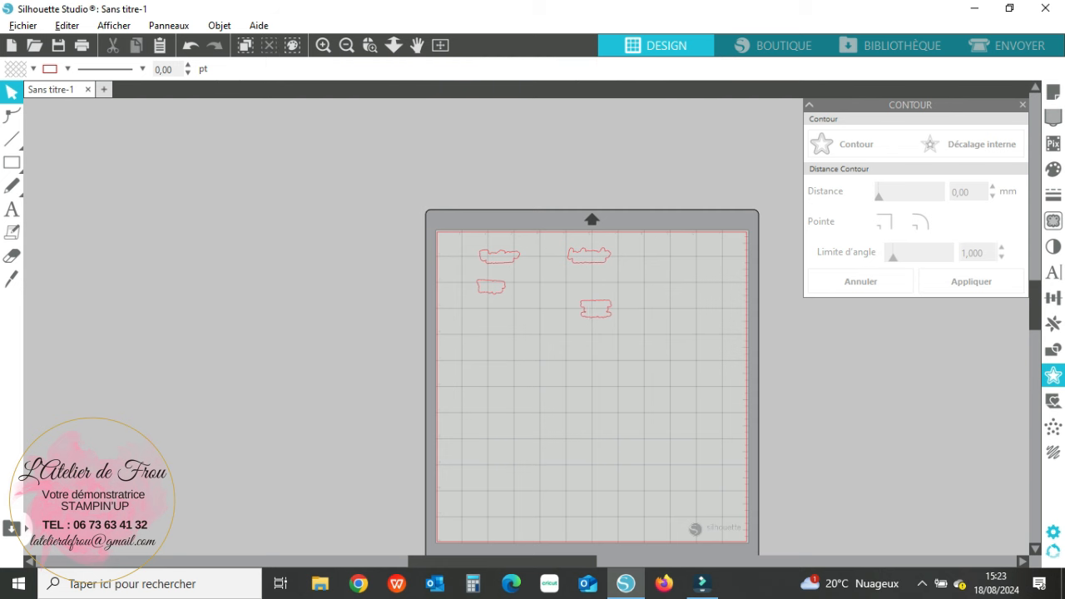
drag(491, 287, 488, 322)
click(516, 353)
Draw a rounded rectangle about 54 × 31 mm around the upper-left sentiment contour.
click(11, 163)
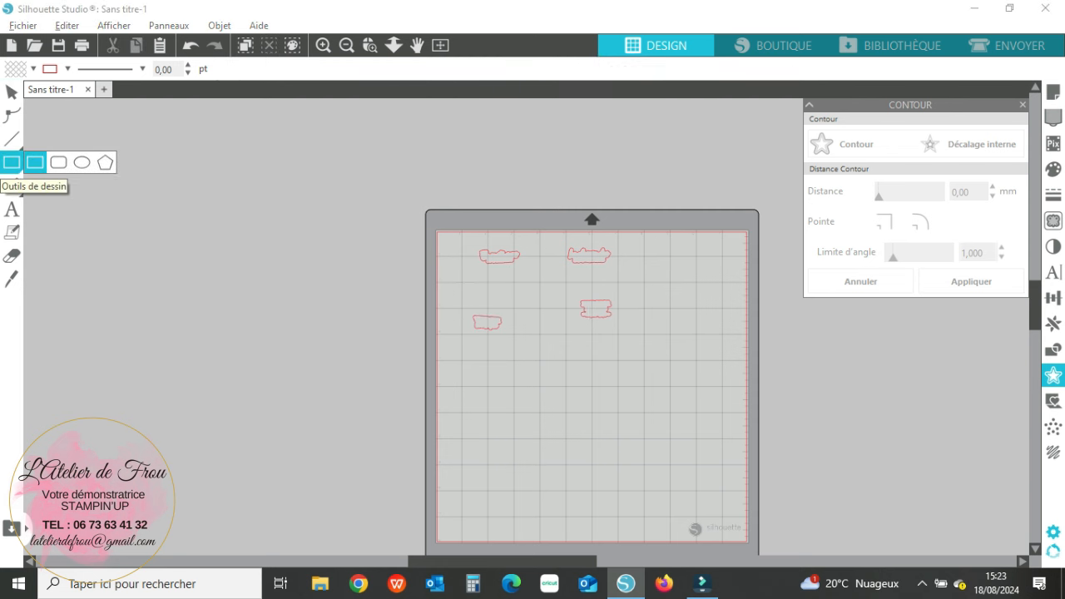
click(59, 163)
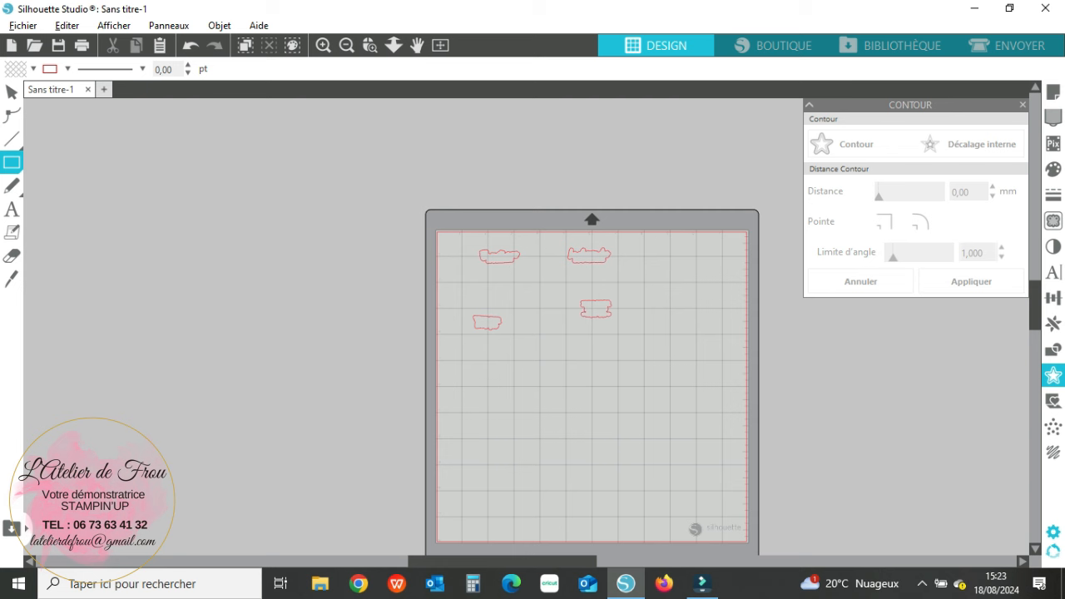
drag(470, 241, 526, 273)
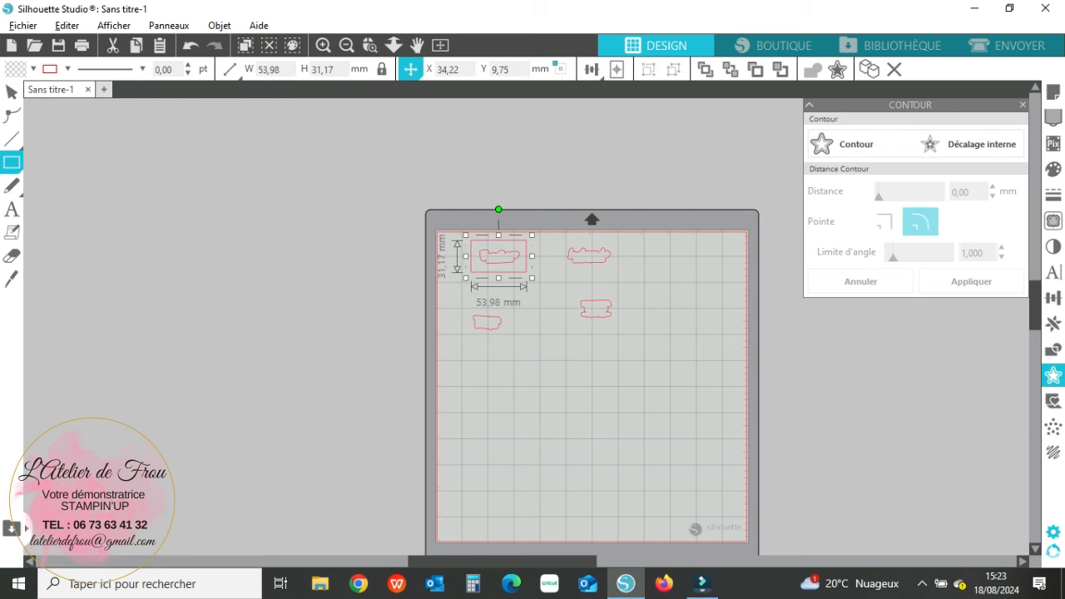
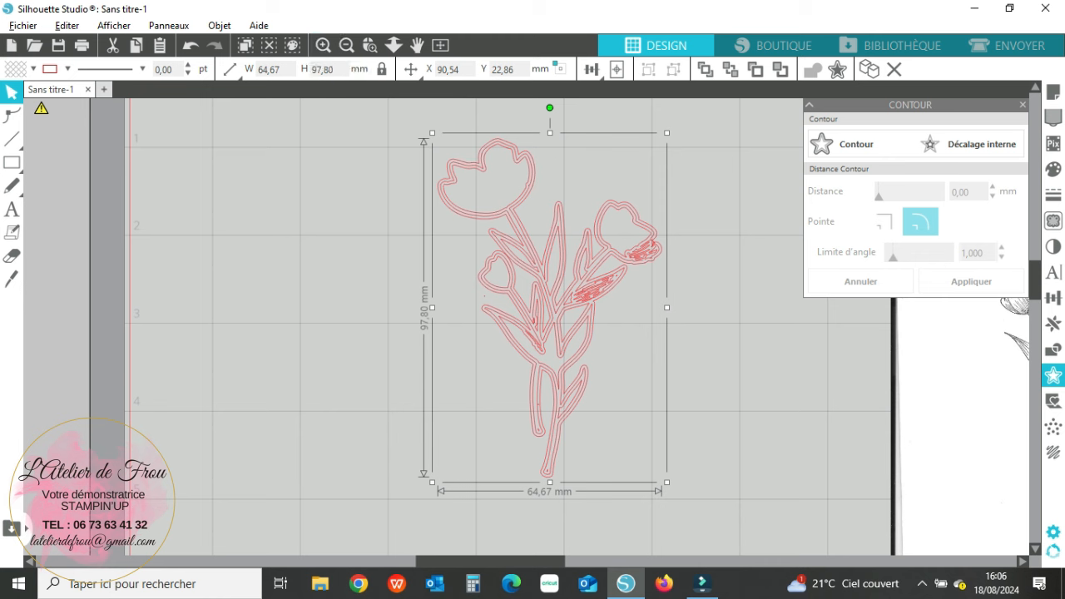
Move the traced tulip bouquet left off its contour, nudge the contour slightly, and release the contour's compound path.
mouse_move(583, 292)
mouse_down()
mouse_move(528, 361)
mouse_move(343, 348)
mouse_move(322, 336)
mouse_up()
mouse_move(549, 312)
mouse_down()
mouse_move(547, 335)
mouse_move(451, 352)
mouse_move(546, 326)
mouse_move(526, 336)
mouse_move(547, 326)
mouse_move(552, 309)
mouse_up()
right_click(522, 159)
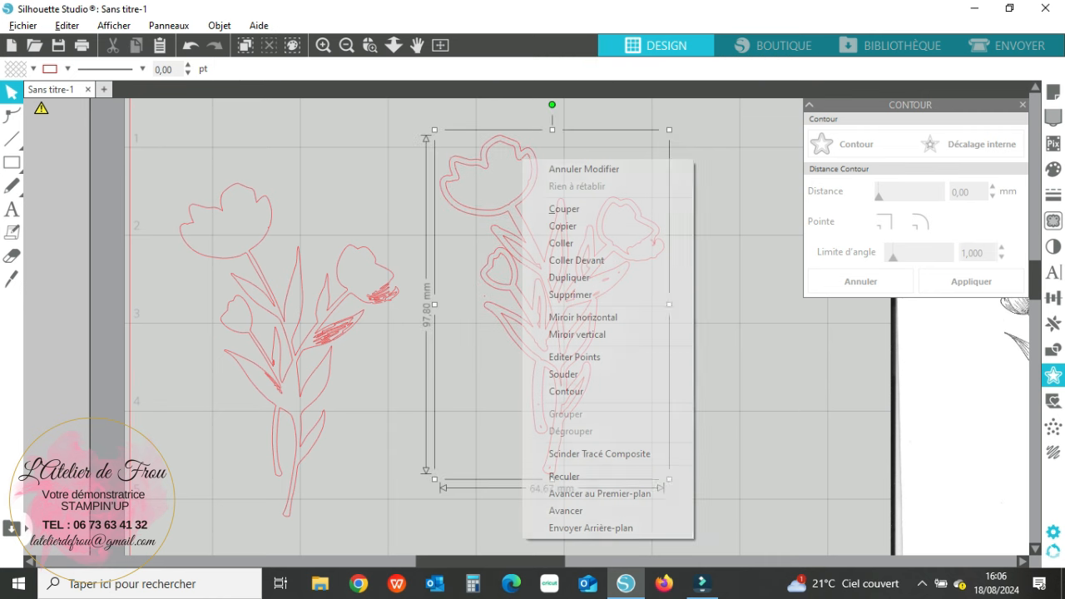
click(601, 454)
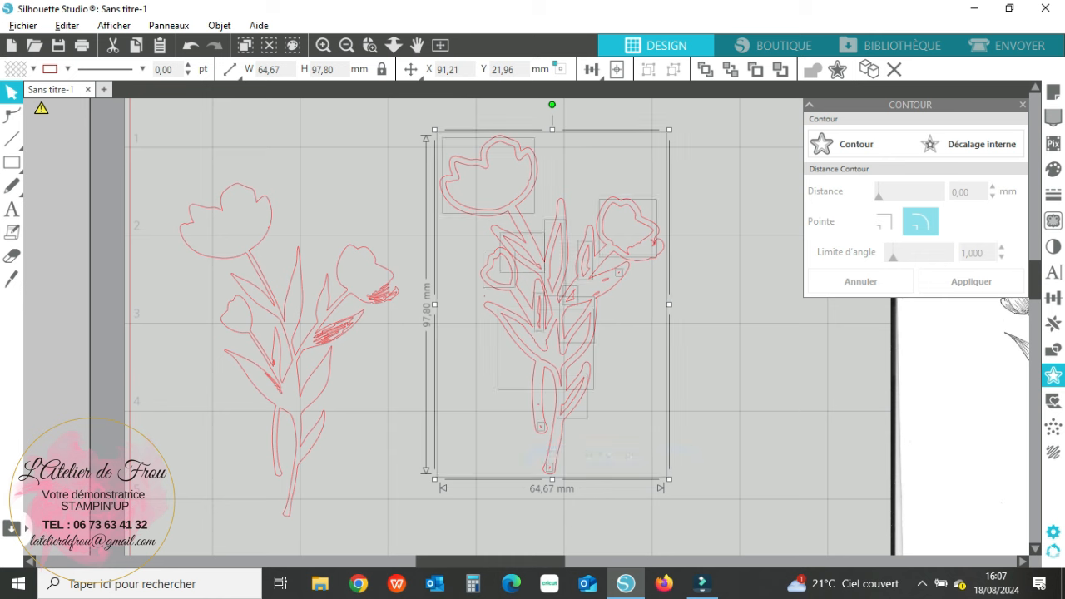
Separate the bouquet's outer contour and large inner flower outline from the released pieces, and delete the cluster of inner pieces.
drag(528, 184, 323, 276)
drag(536, 184, 761, 182)
drag(473, 185, 573, 362)
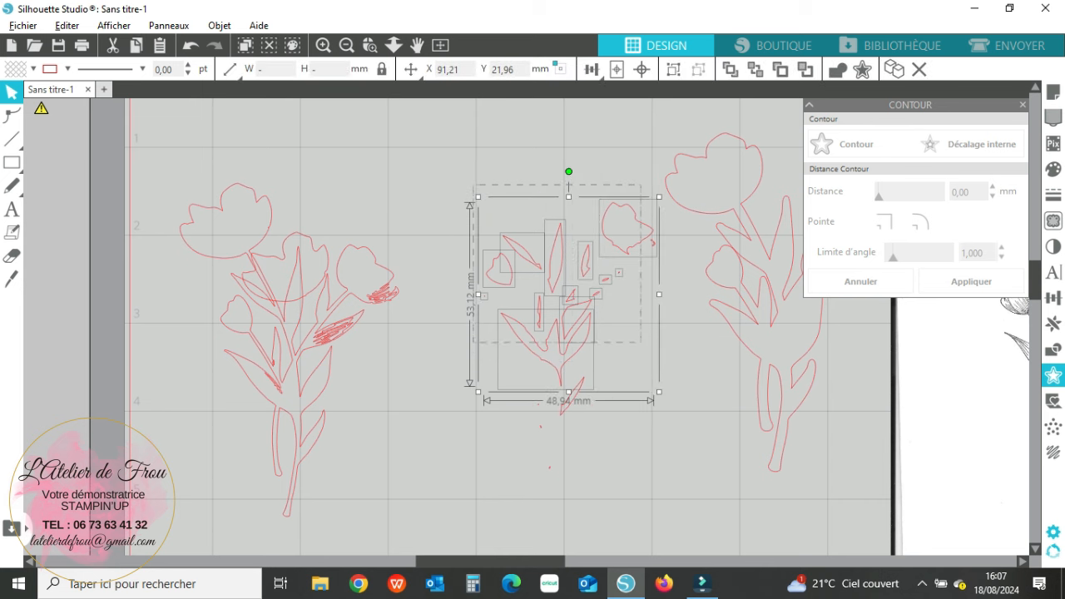
key(Delete)
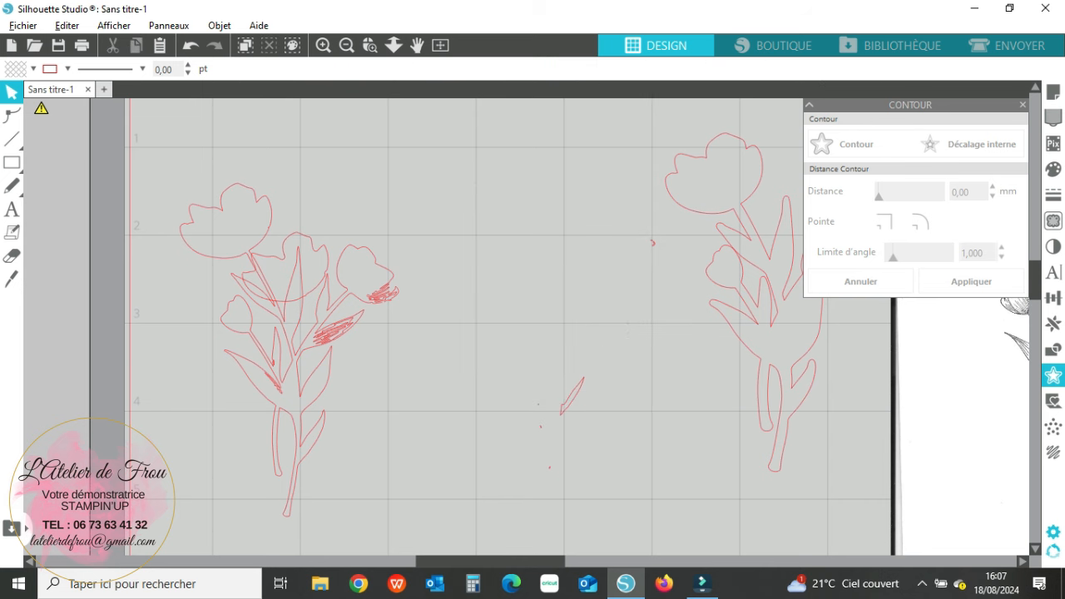
Delete the leftover leaf piece and small stray fragments between the traced bouquet and the outer contour.
click(652, 242)
double_click(652, 242)
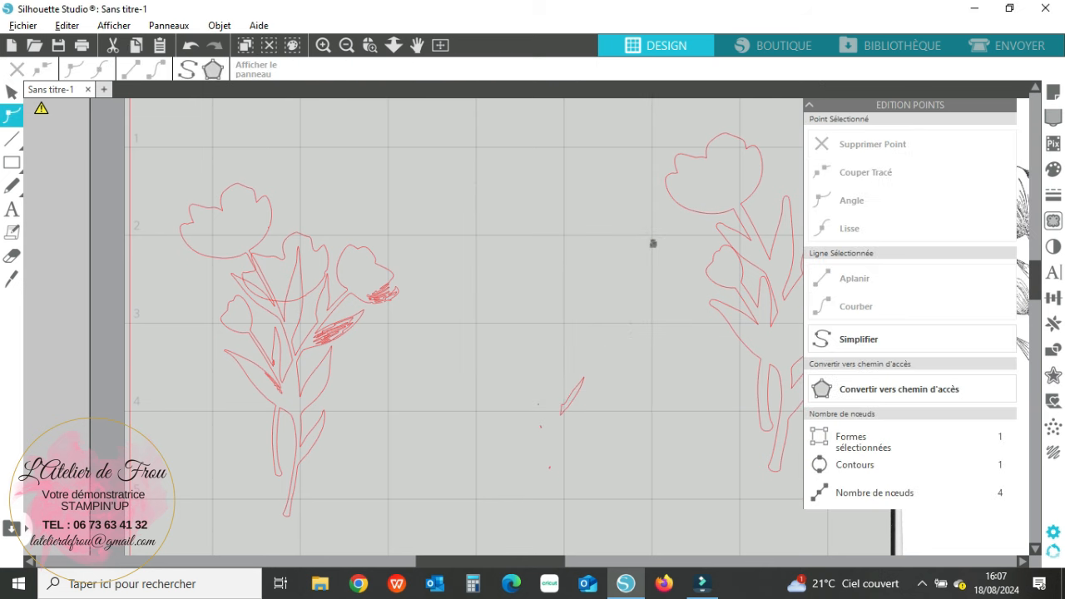
click(571, 396)
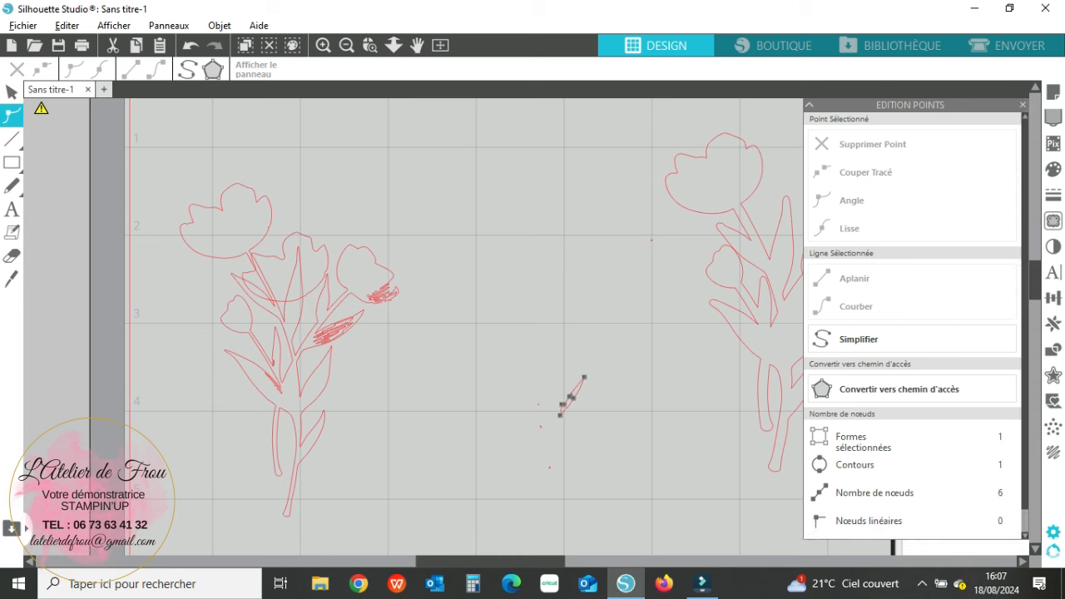
click(570, 396)
key(Delete)
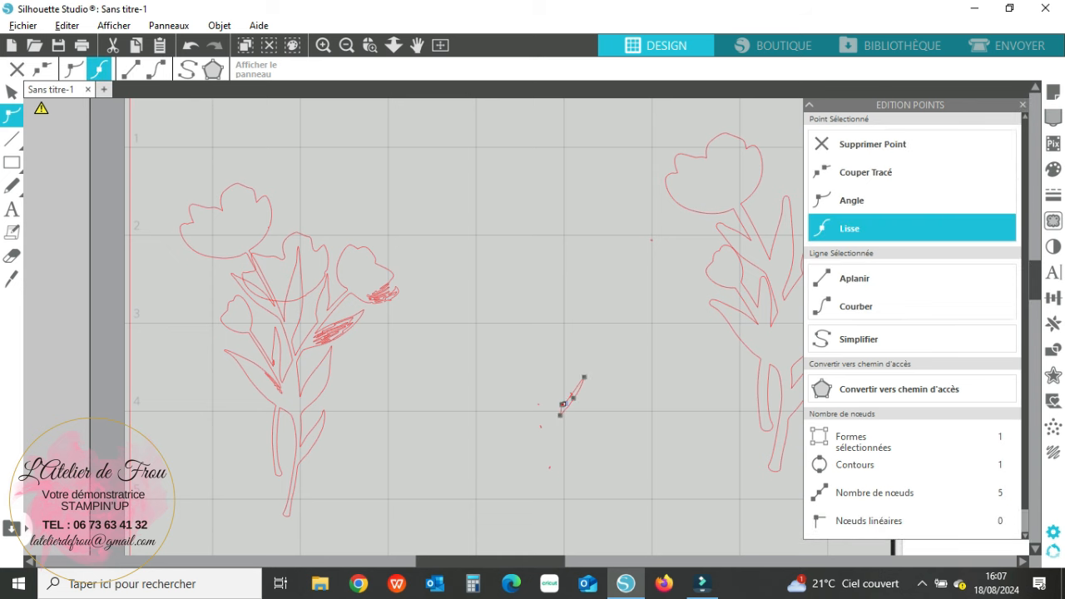
key(Escape)
key(Delete)
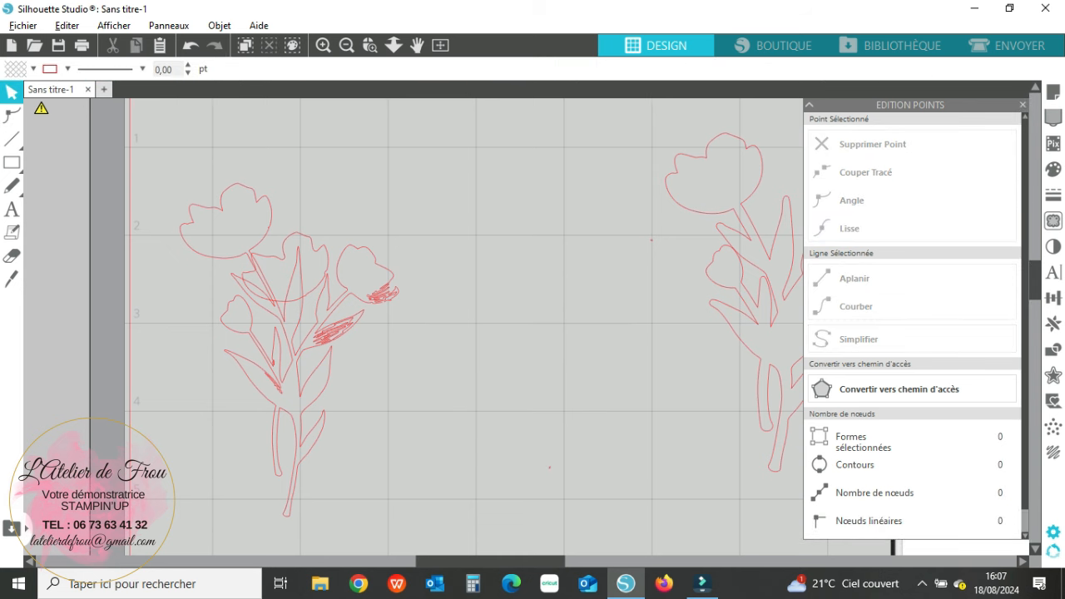
Delete the traced bouquet with the inner flower outline over it, and move the outer contour left into the freed space.
drag(164, 158, 314, 304)
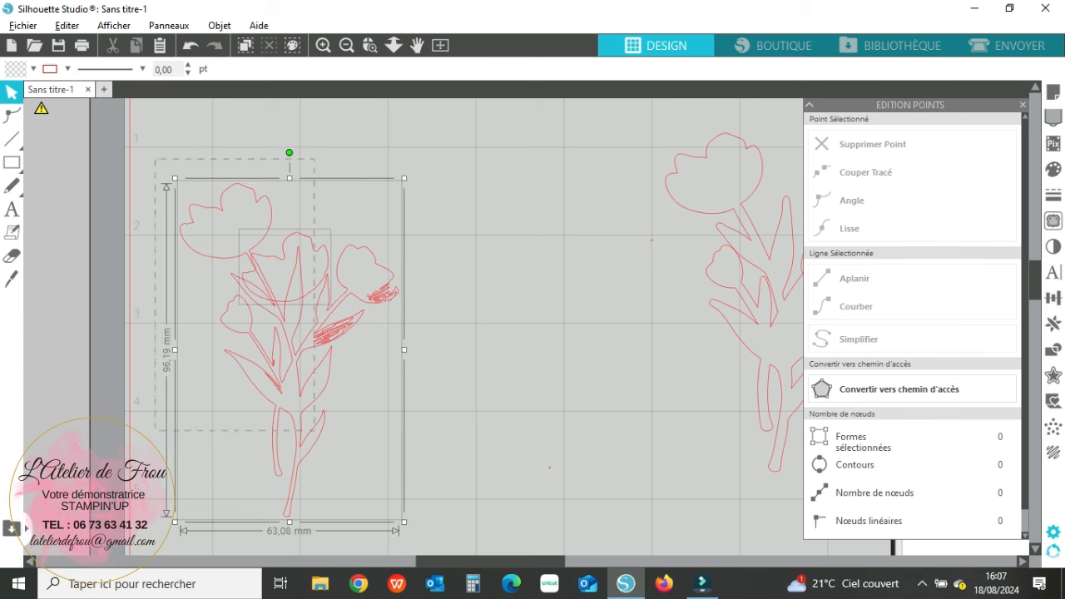
key(Delete)
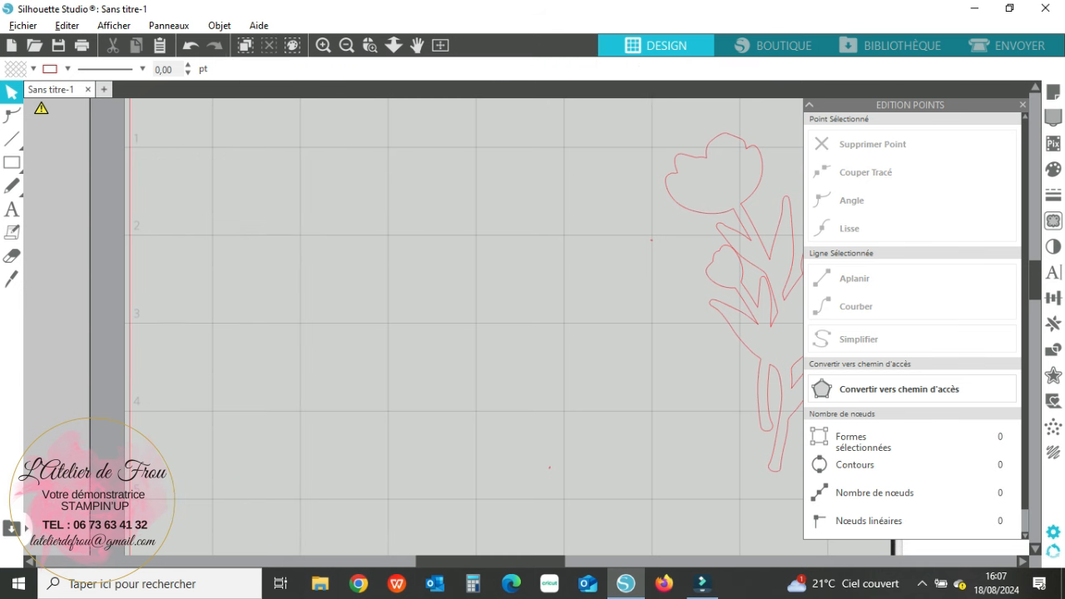
drag(758, 323, 337, 326)
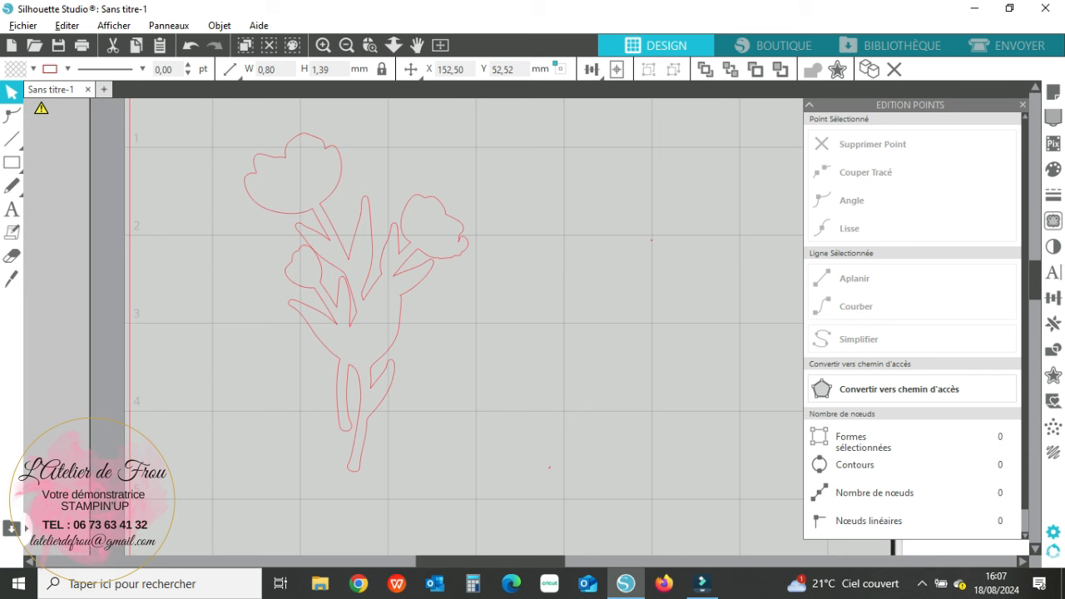
key(Delete)
Move the scanned tulip page left and place the outer contour around the drawn bouquet.
key(ctrl+a)
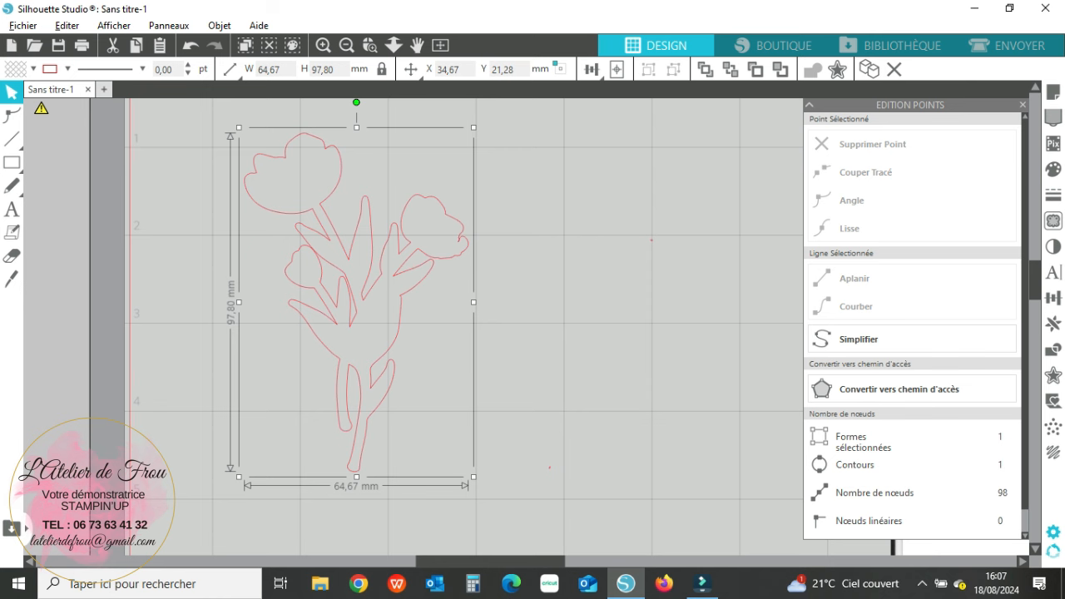
scroll(414, 324, right, 5)
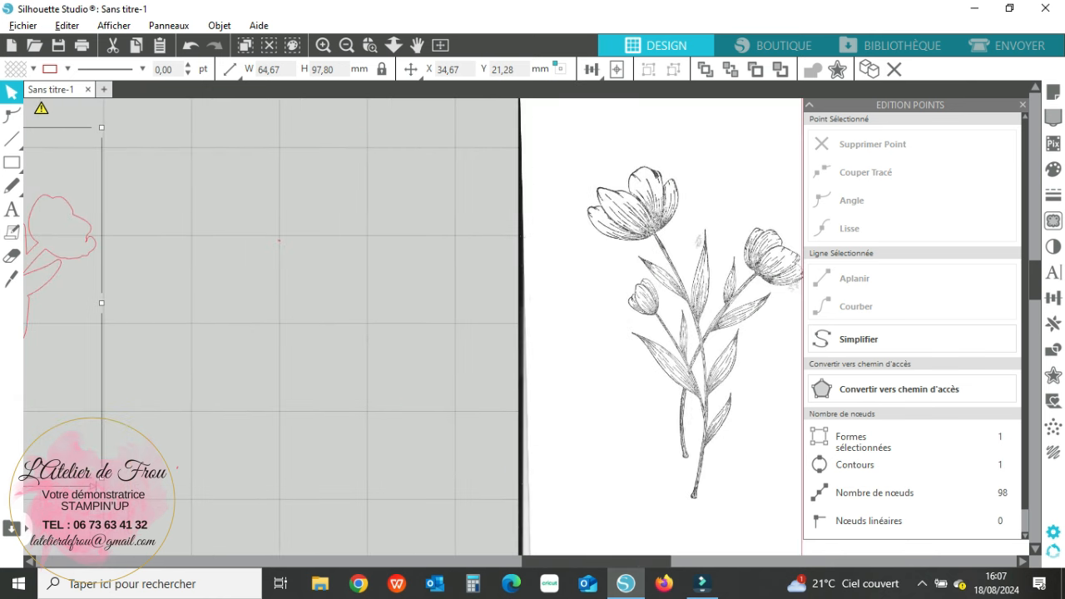
drag(665, 316, 297, 311)
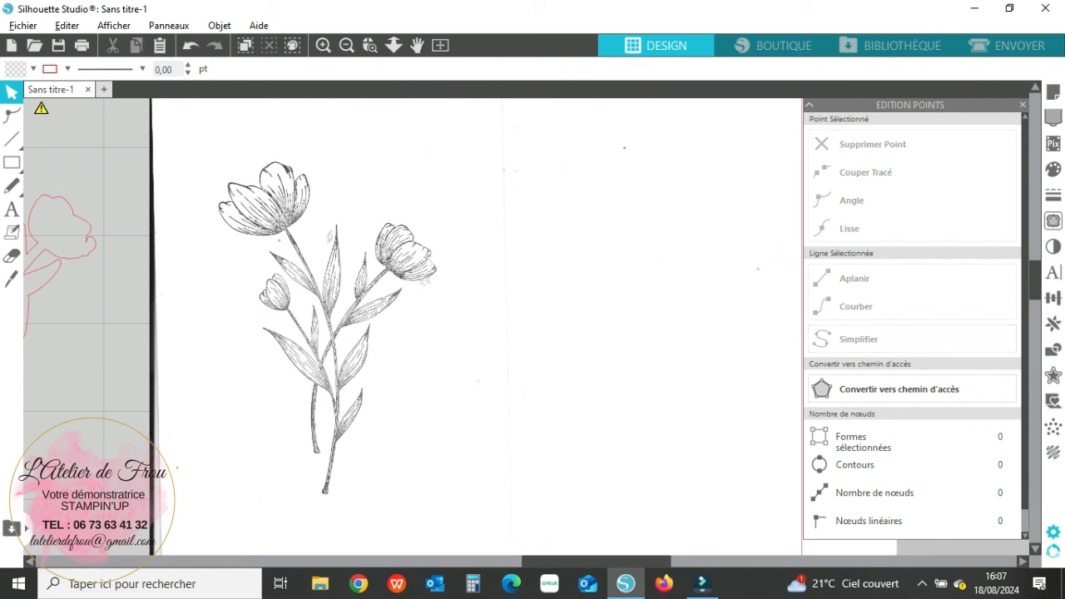
drag(75, 215, 417, 239)
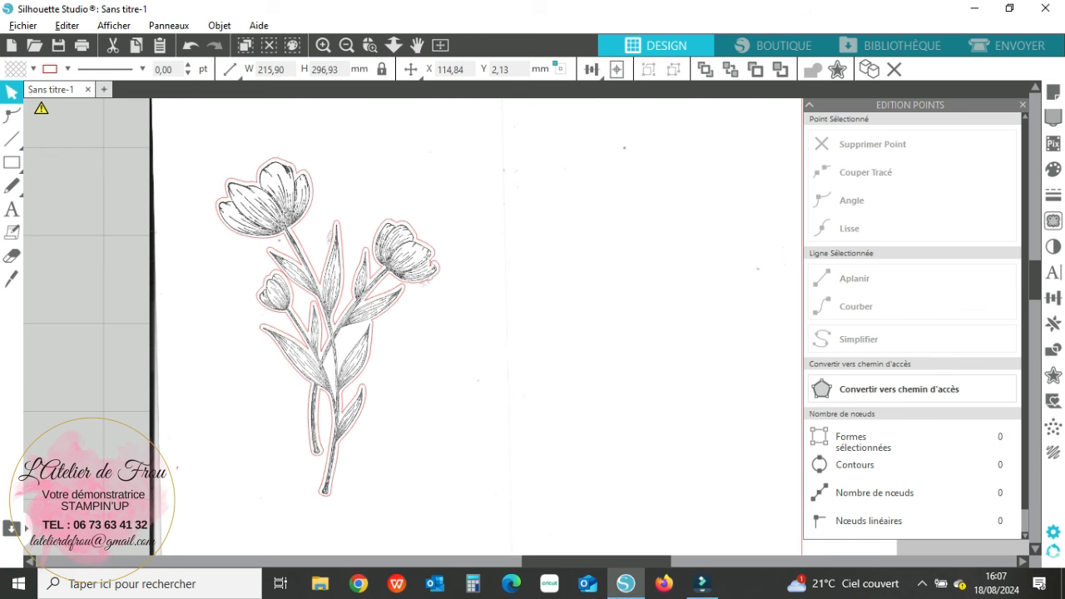
key(Escape)
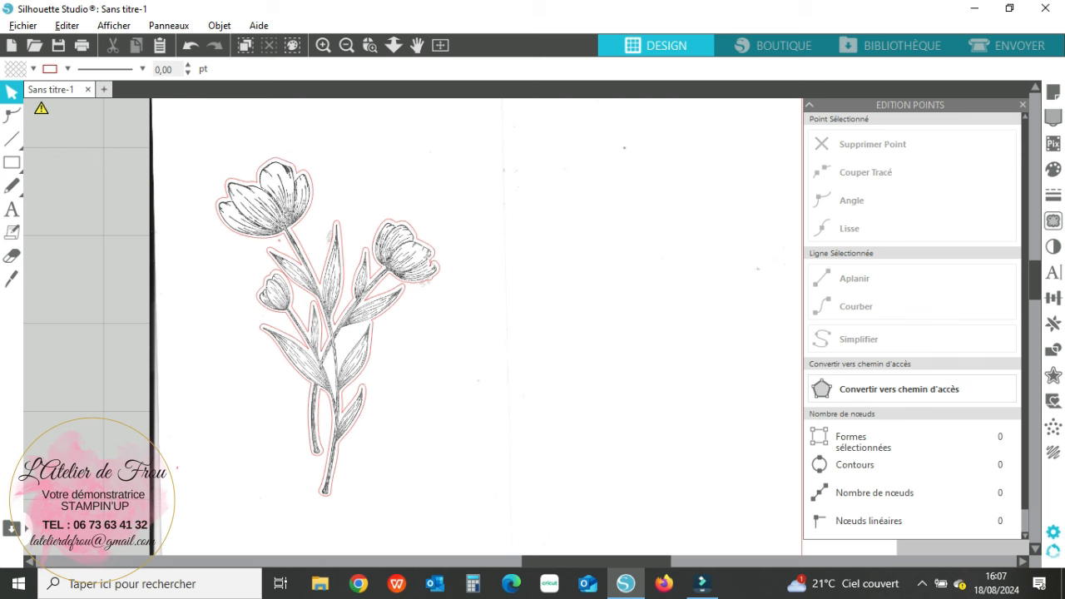
Draw a closed curved shape about 10 × 13 mm in the gap between the main stem and the right-hand leaf.
click(323, 45)
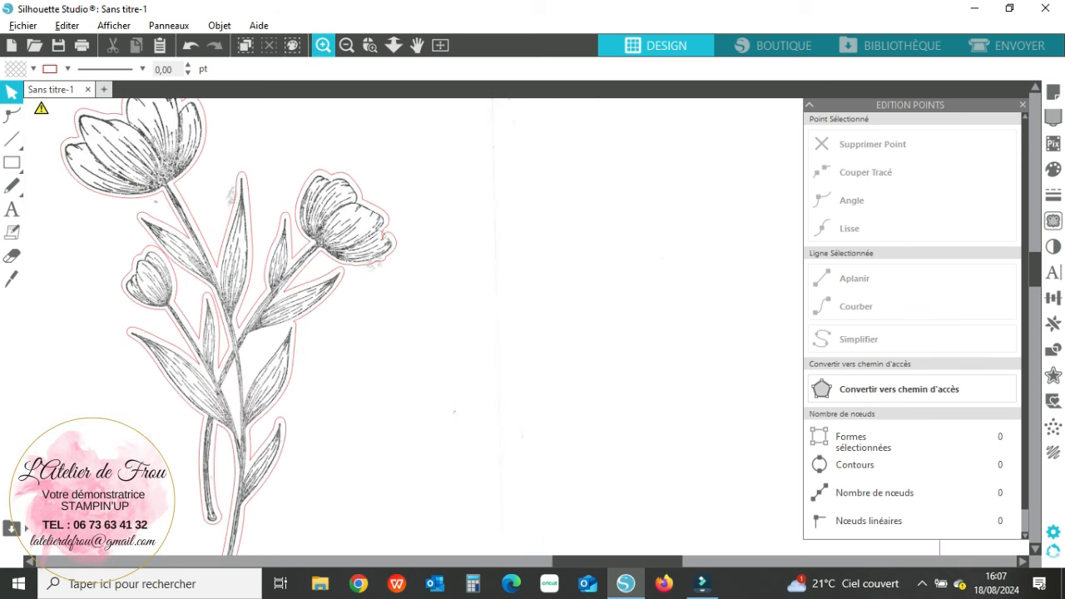
click(323, 45)
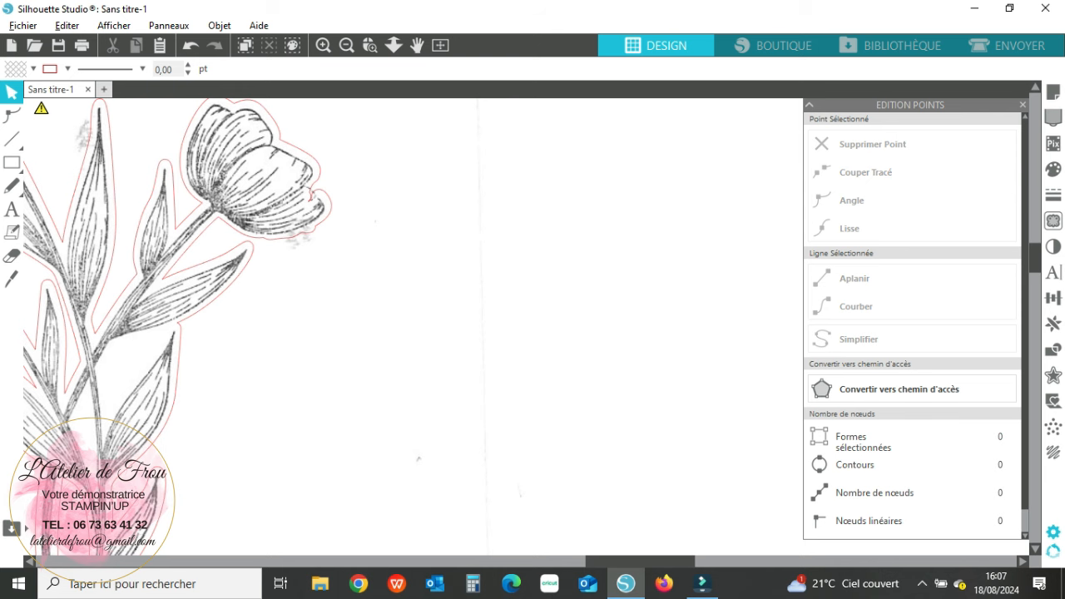
drag(640, 561, 590, 561)
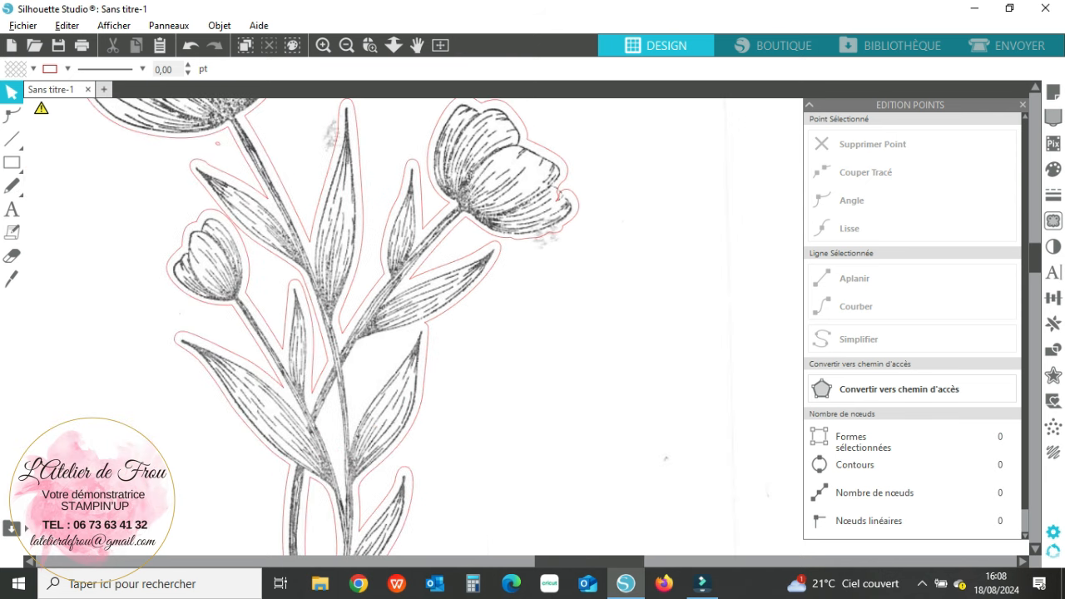
click(12, 208)
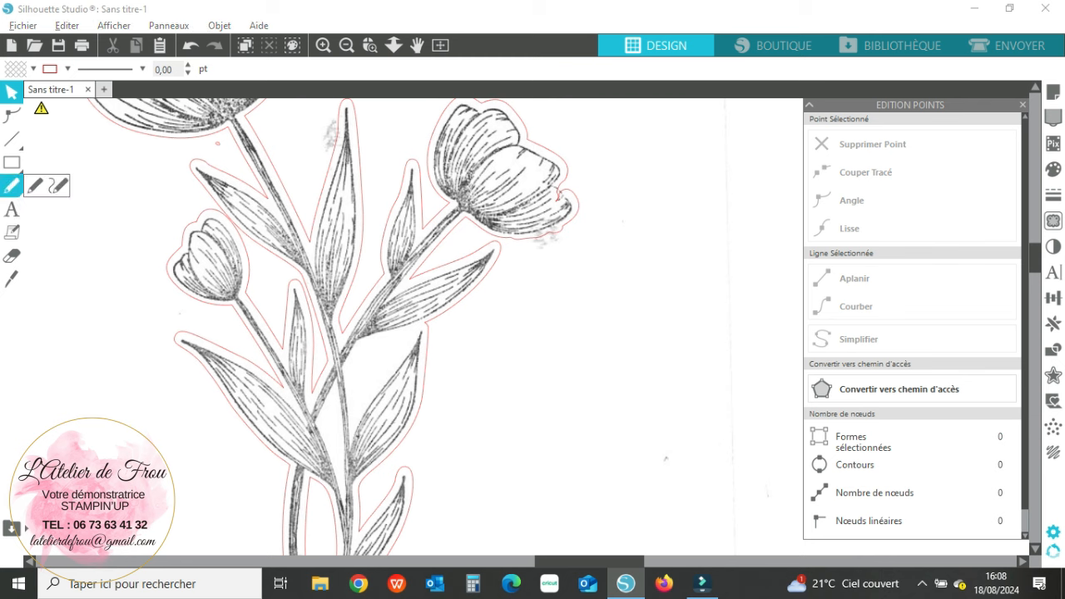
click(12, 139)
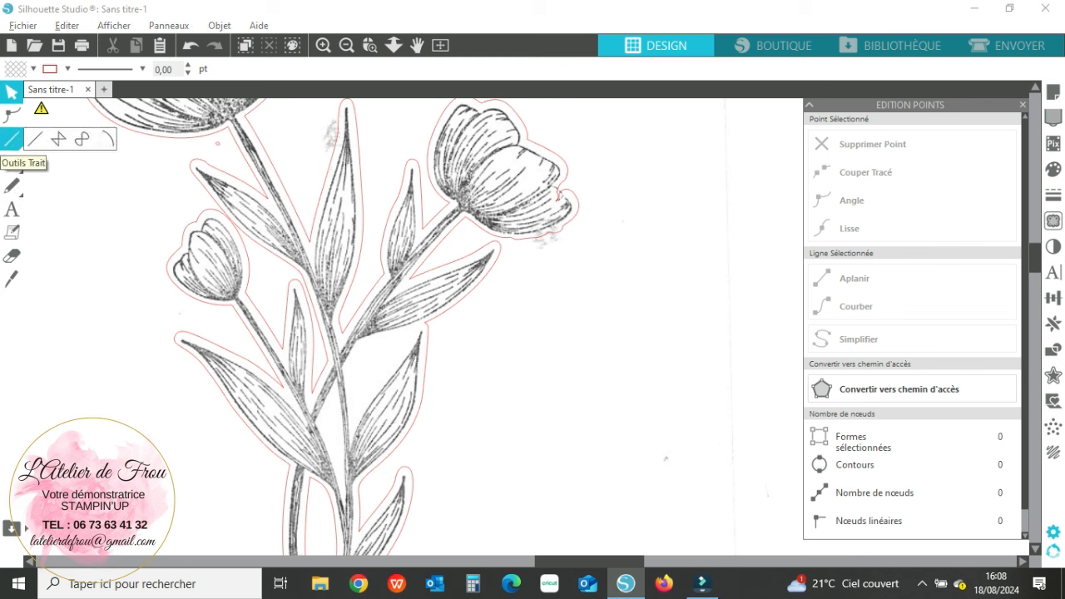
click(81, 139)
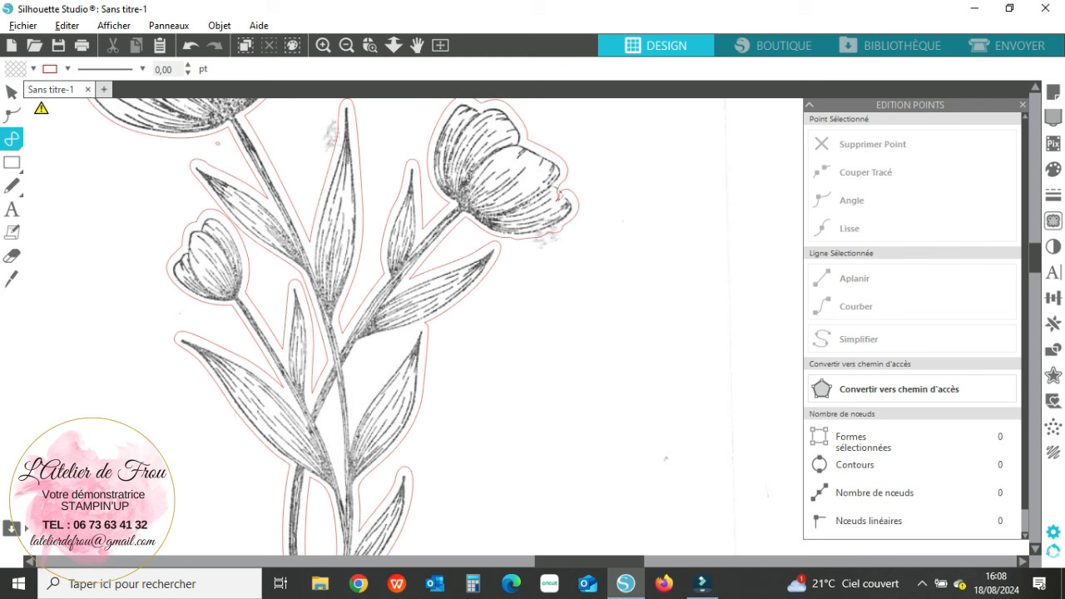
click(347, 369)
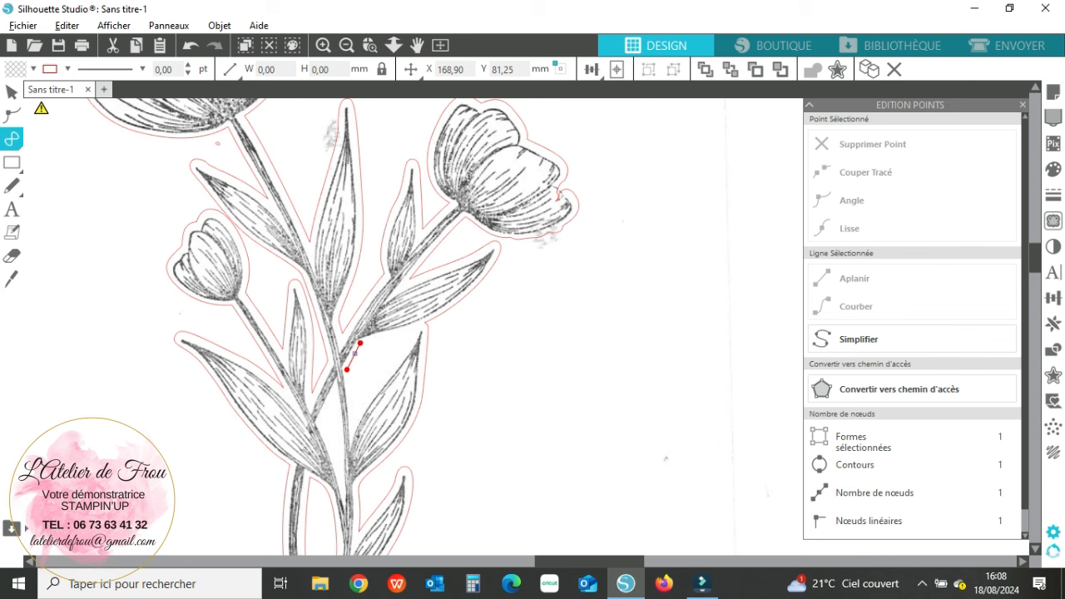
click(361, 343)
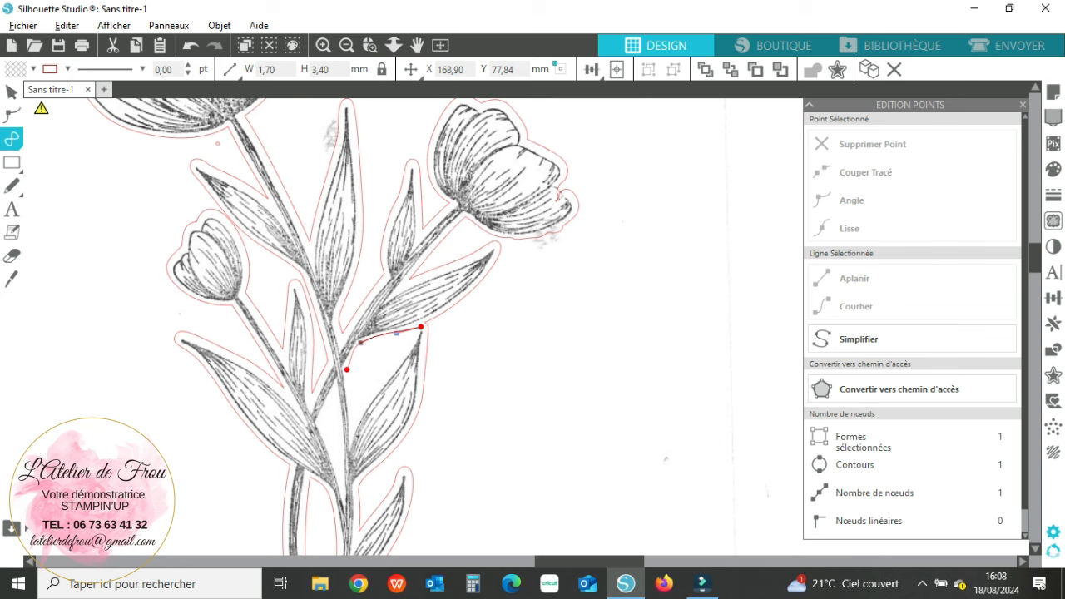
click(420, 327)
click(407, 346)
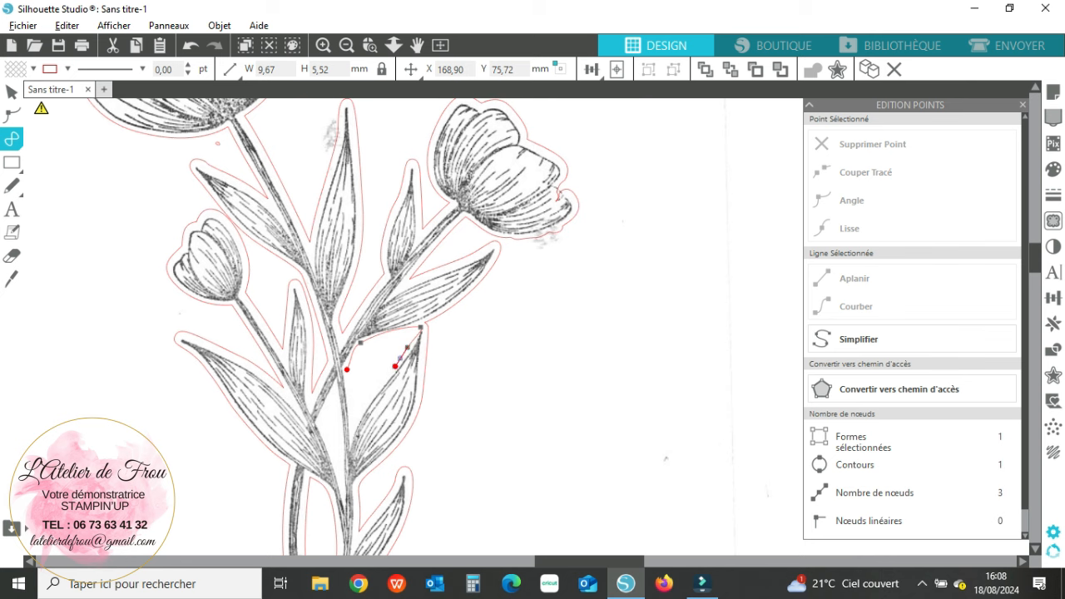
click(387, 373)
click(368, 397)
click(353, 425)
click(347, 370)
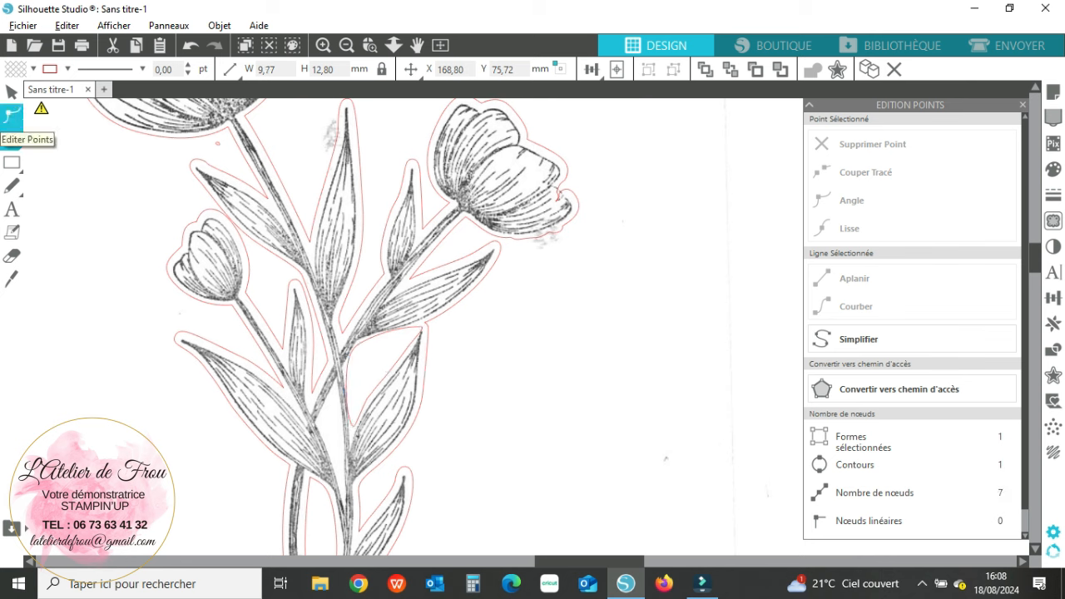
Refine the curved gap shape by adding points along its edges and adjusting the points beside the stem and leaf tip.
click(12, 116)
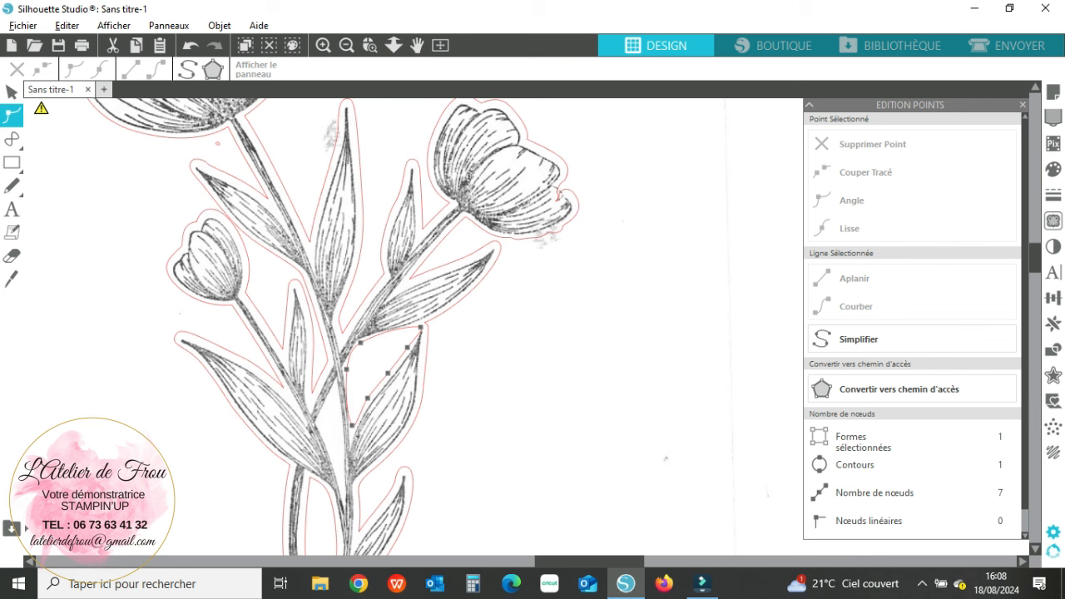
click(347, 369)
drag(347, 389, 349, 391)
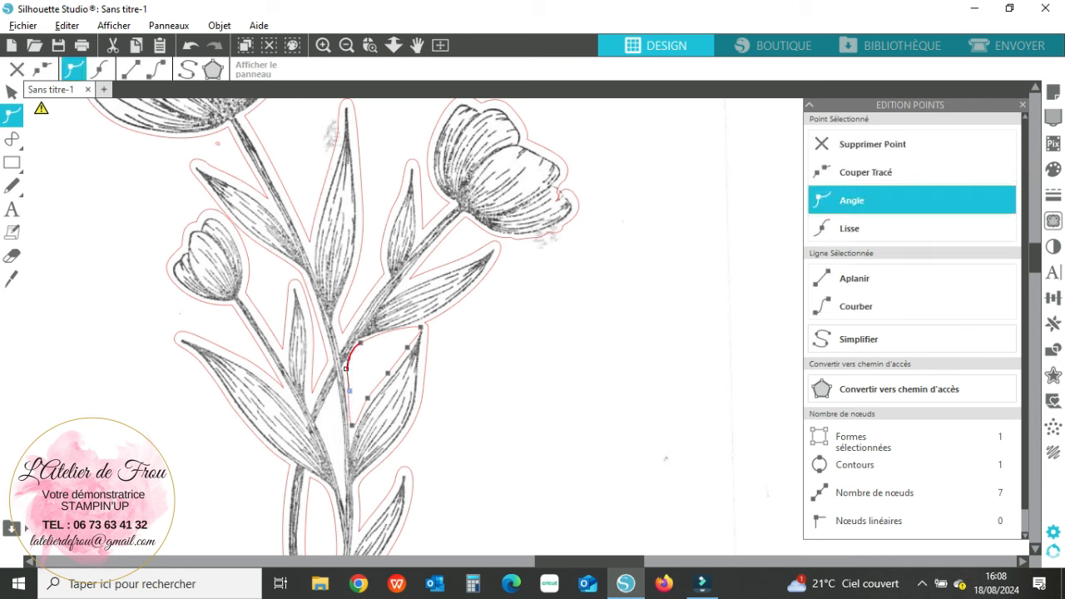
click(349, 413)
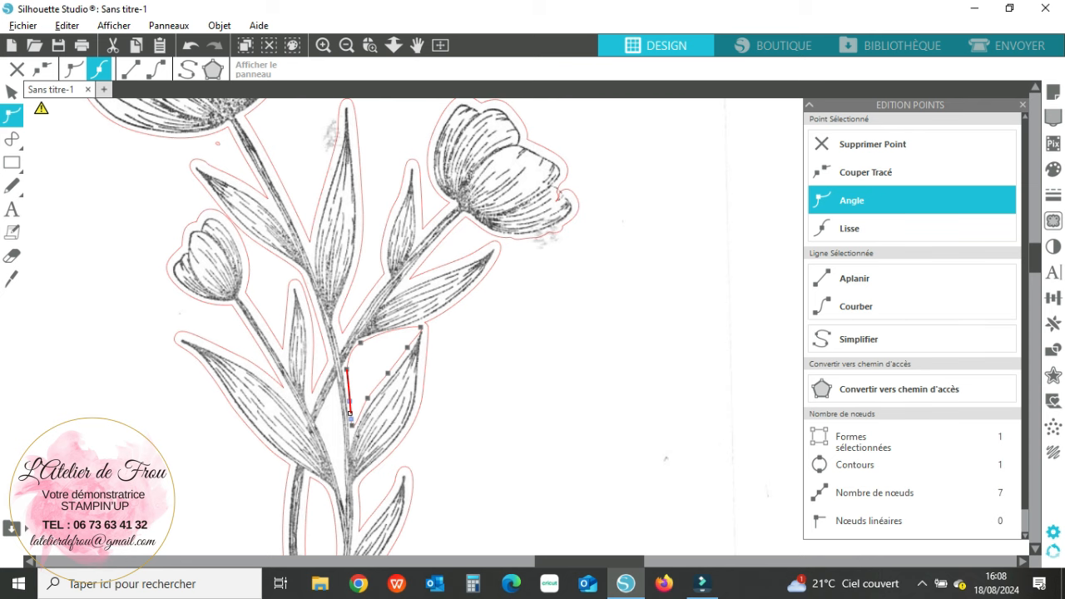
click(350, 414)
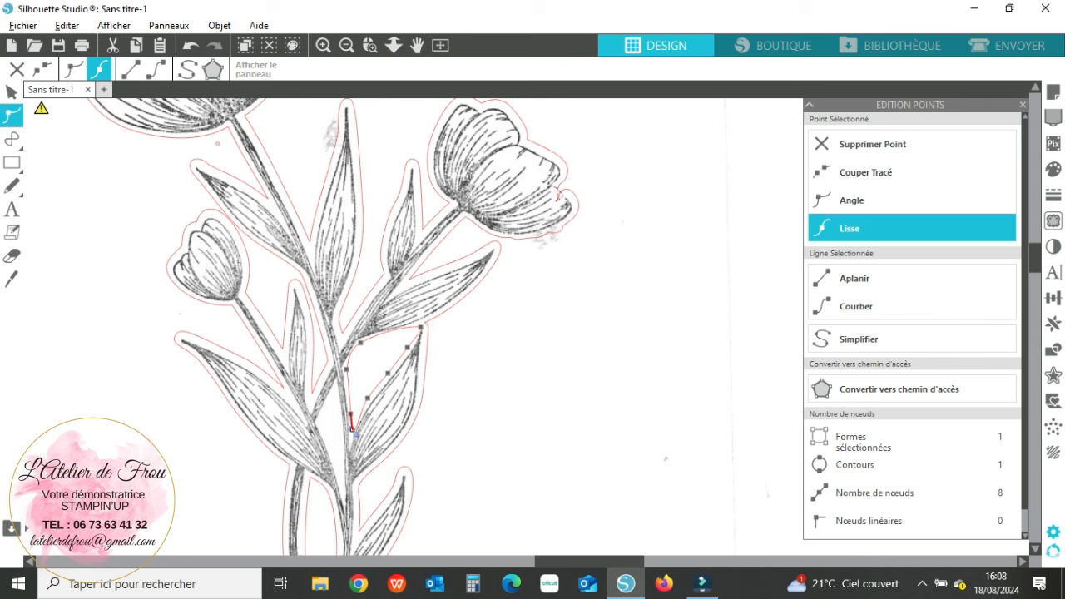
mouse_move(356, 432)
mouse_down()
mouse_move(357, 411)
mouse_move(352, 431)
mouse_up()
click(394, 332)
click(420, 327)
drag(420, 327, 420, 324)
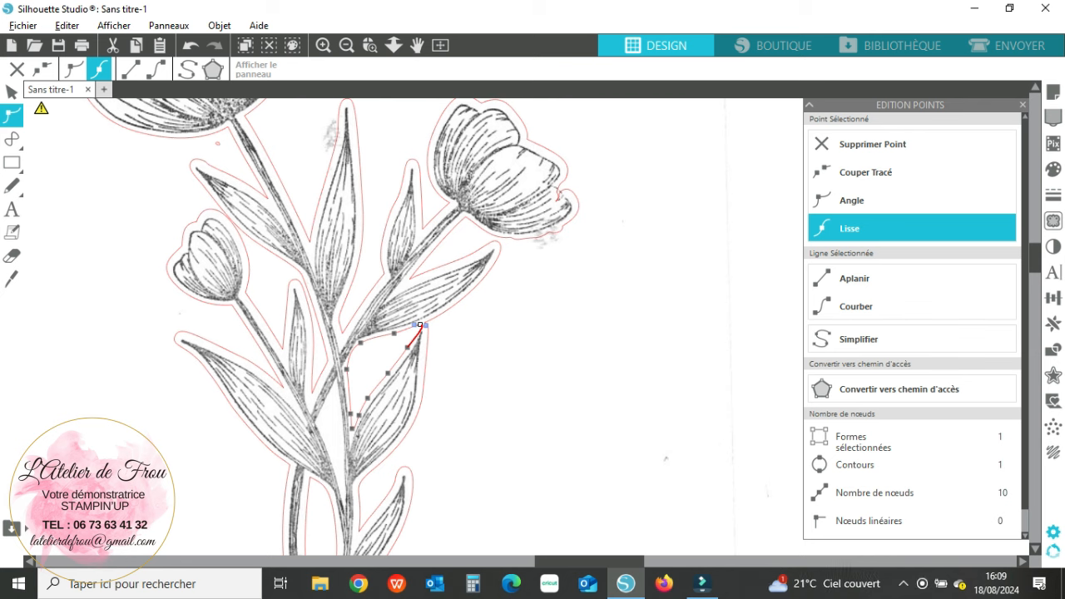
Draw a closed curved shape about 3 × 12 mm in the narrow gap between the main stem and the lower-left leaf.
click(12, 139)
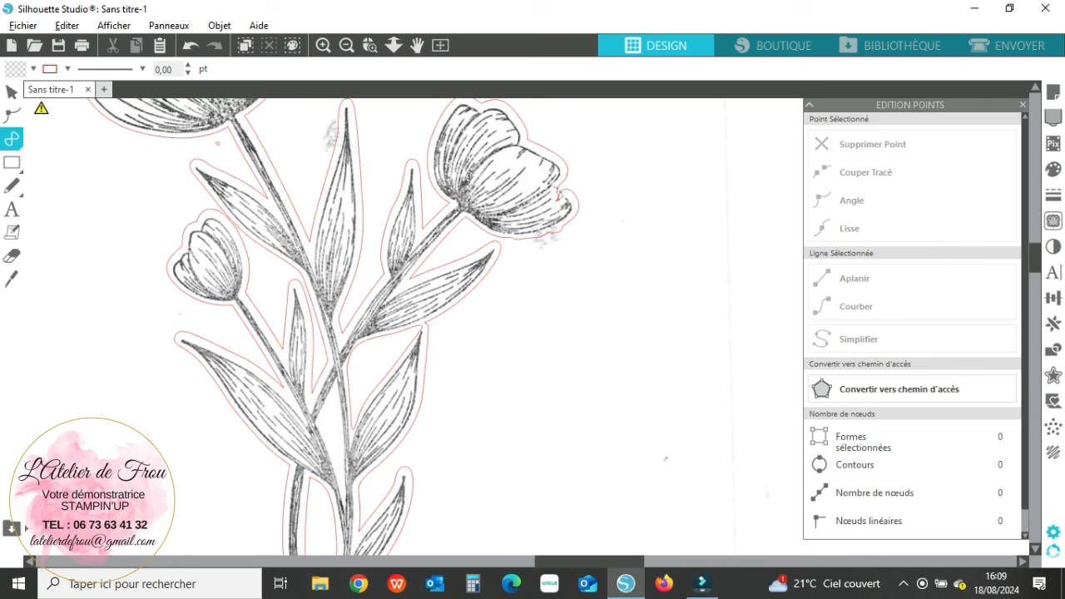
click(320, 424)
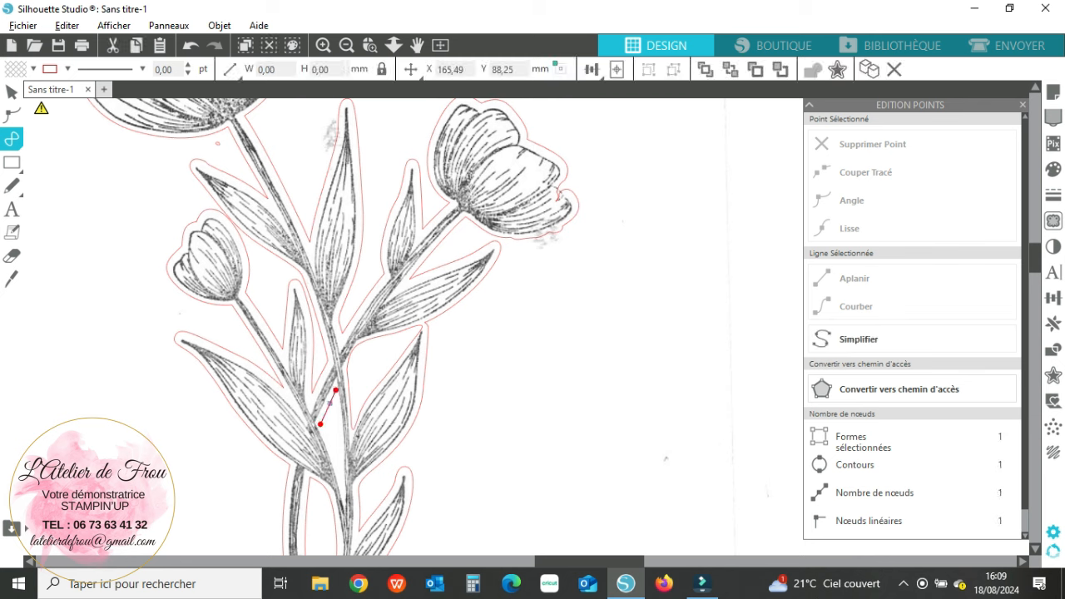
drag(335, 391, 341, 442)
click(343, 483)
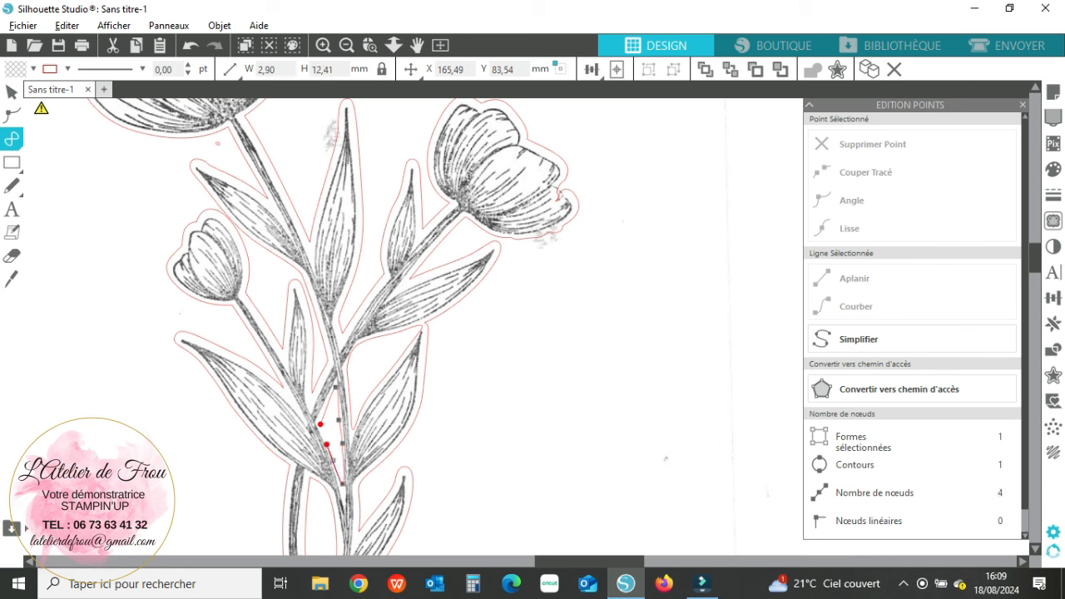
click(320, 424)
click(333, 456)
click(320, 424)
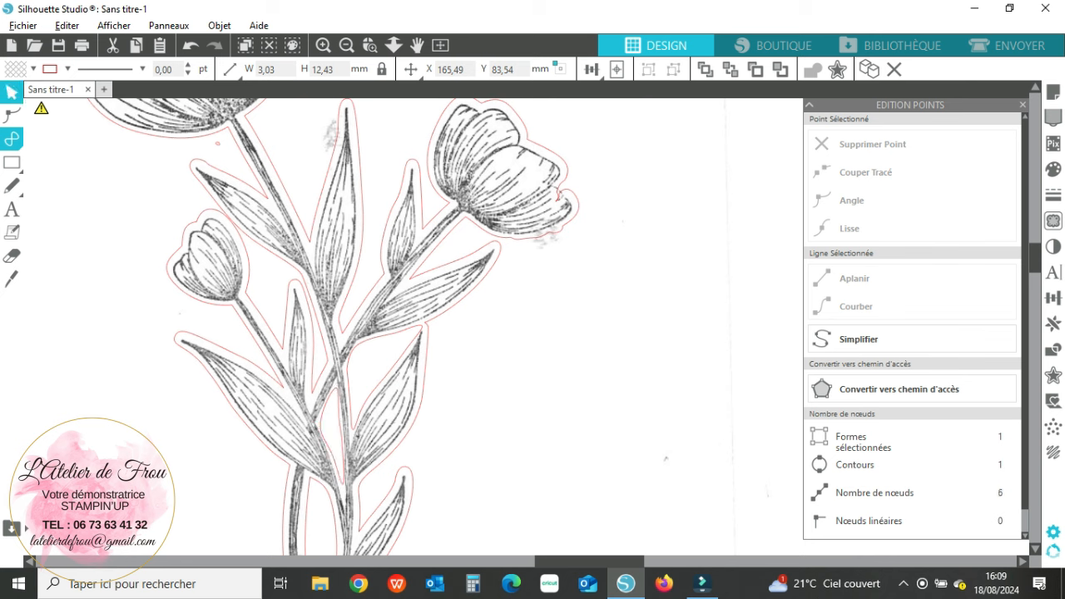
Refine the narrow gap shape beside the lower-left leaf by adding a point on its leaf side and adjusting its upper tip and stem-side points.
click(12, 91)
click(12, 114)
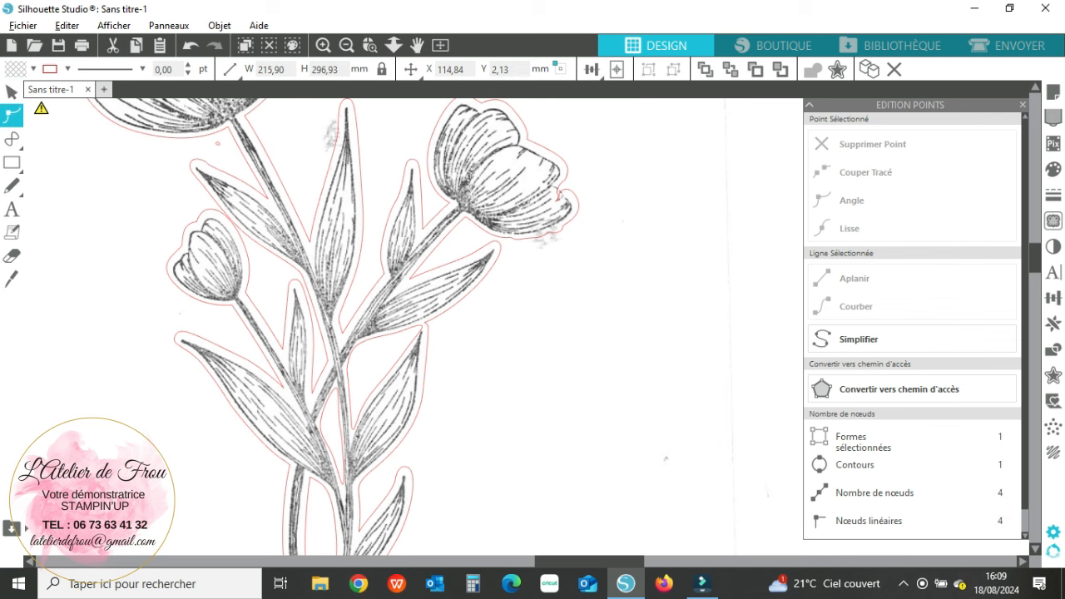
click(335, 433)
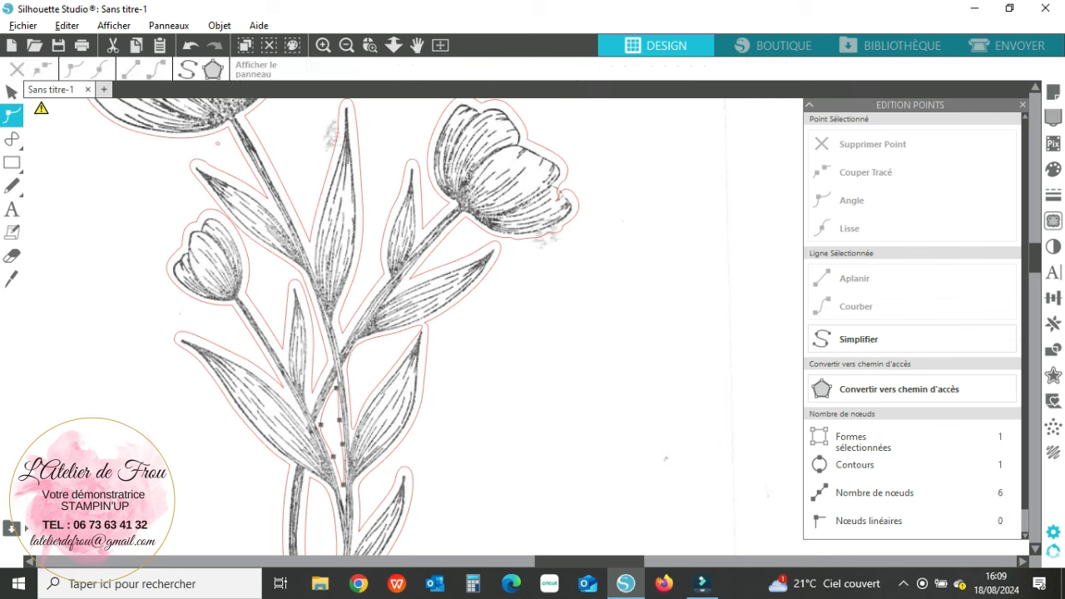
click(321, 426)
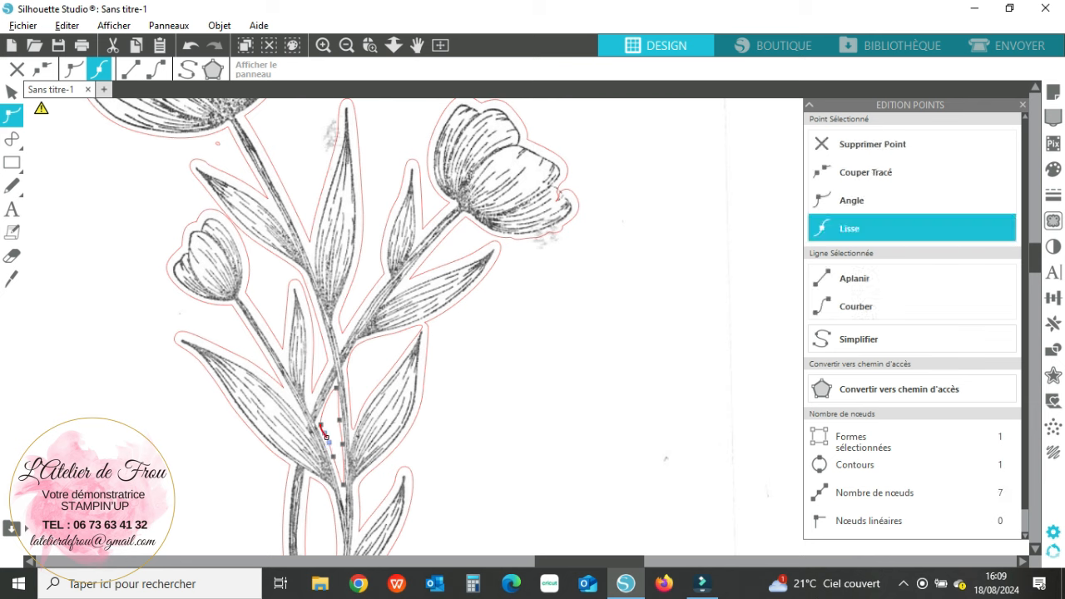
drag(336, 387, 335, 391)
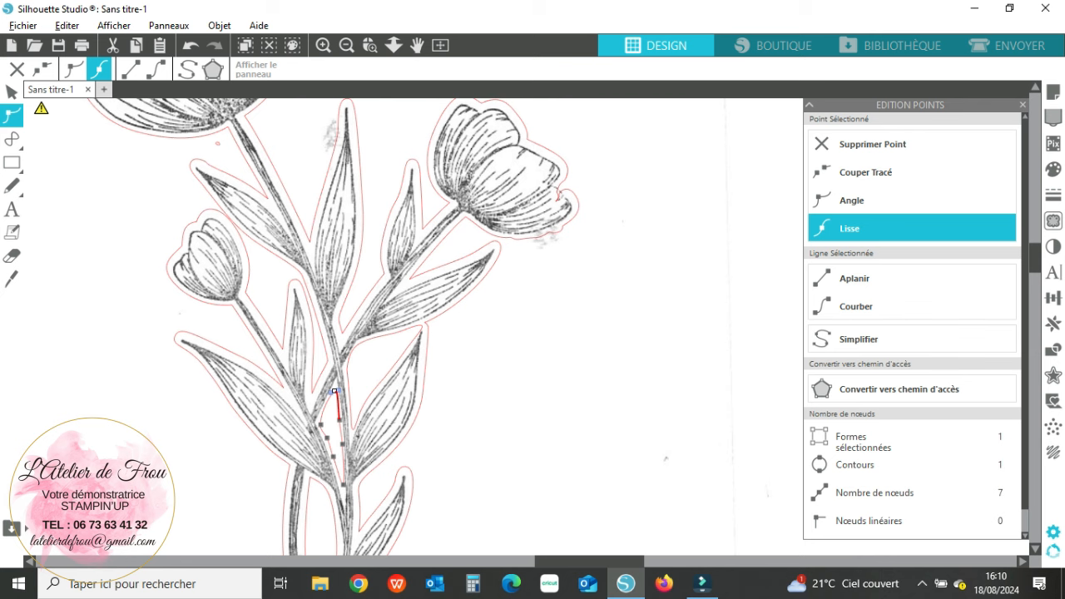
drag(342, 445, 338, 418)
click(329, 423)
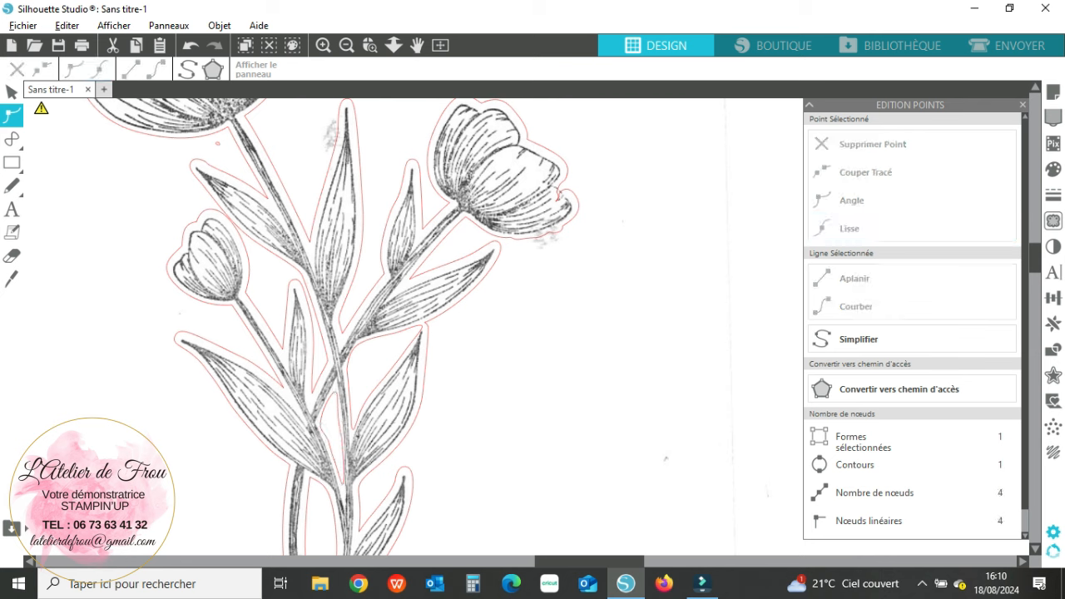
Refine the larger gap shape by adding a point along its upper edge and adjusting that edge up to the leaf tip.
click(366, 340)
click(360, 342)
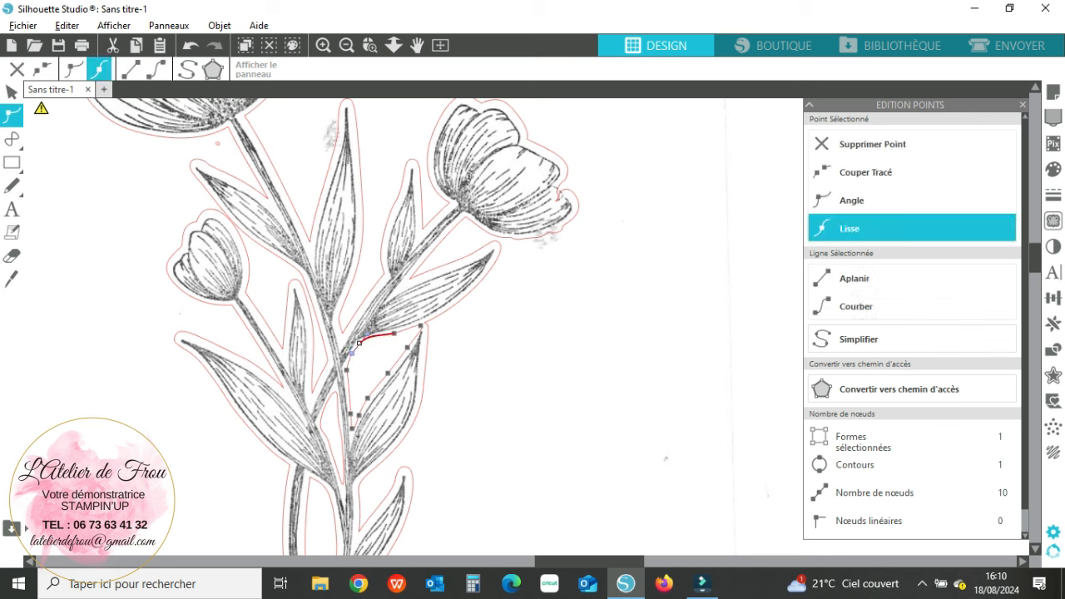
drag(360, 343, 374, 339)
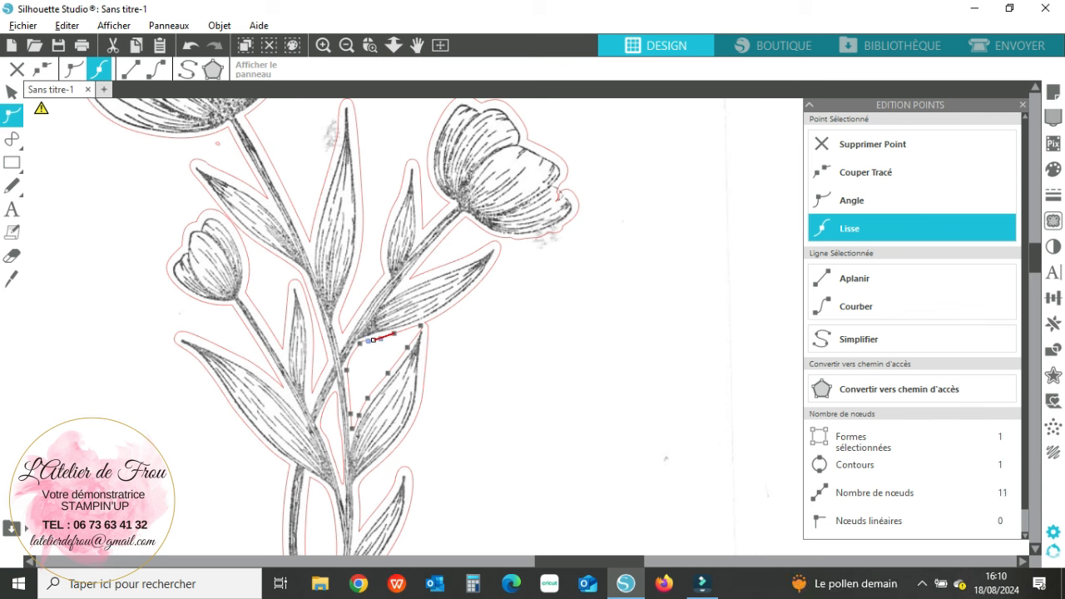
click(419, 325)
click(455, 352)
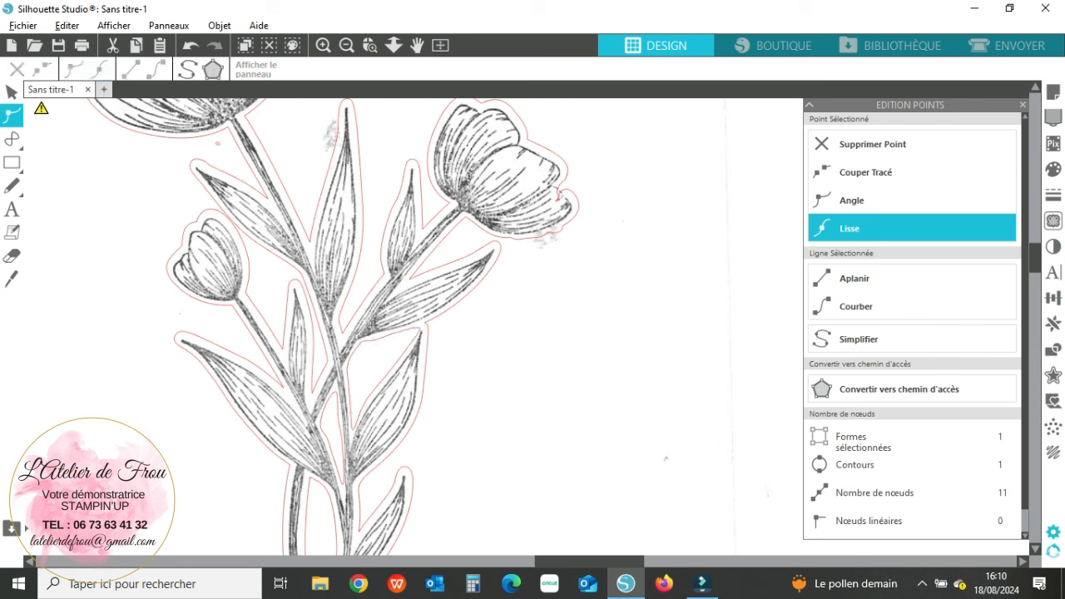
click(407, 331)
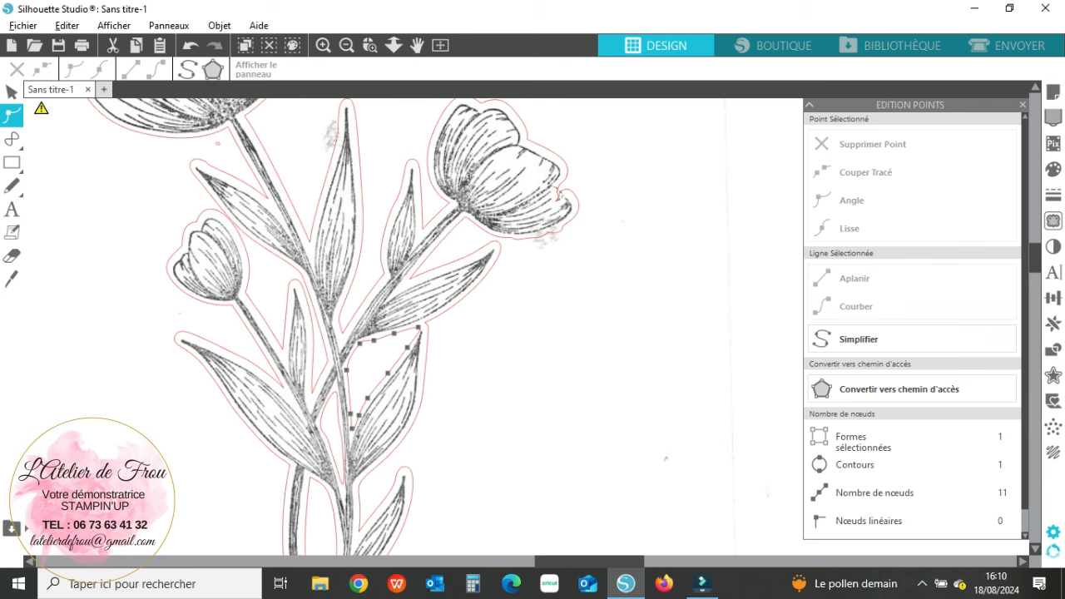
click(374, 338)
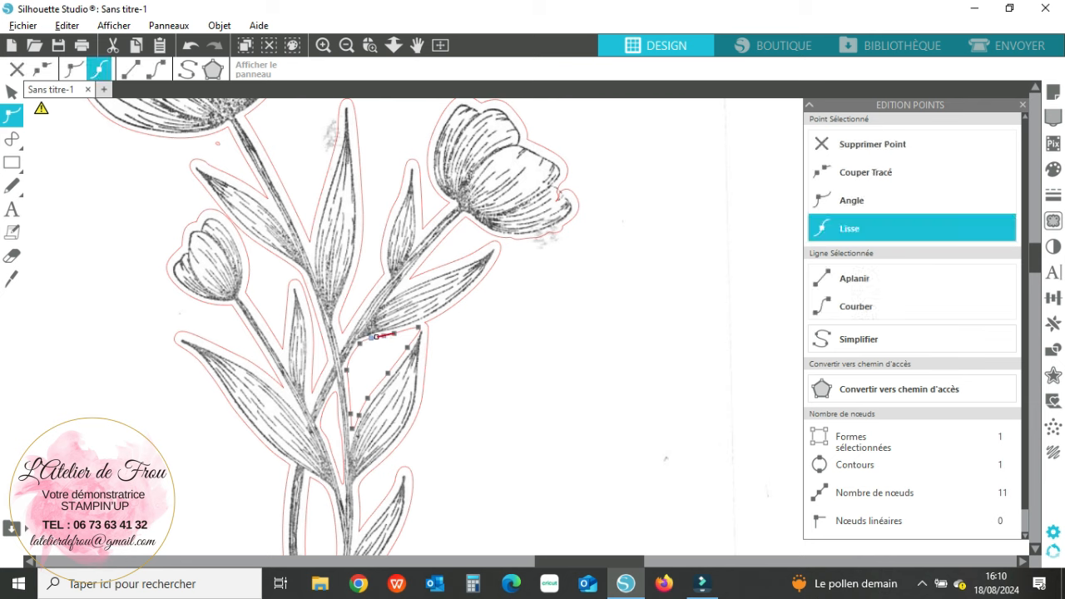
Adjust the curve at the added leaf-side point of the narrow gap shape, and delete that point.
click(339, 425)
click(321, 426)
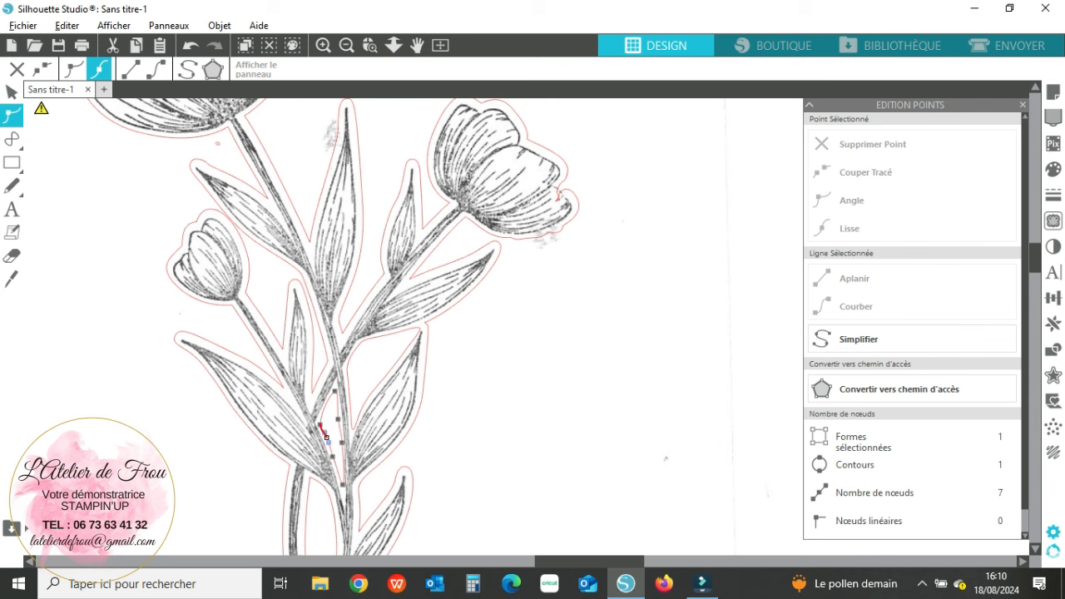
drag(324, 432, 322, 439)
click(326, 437)
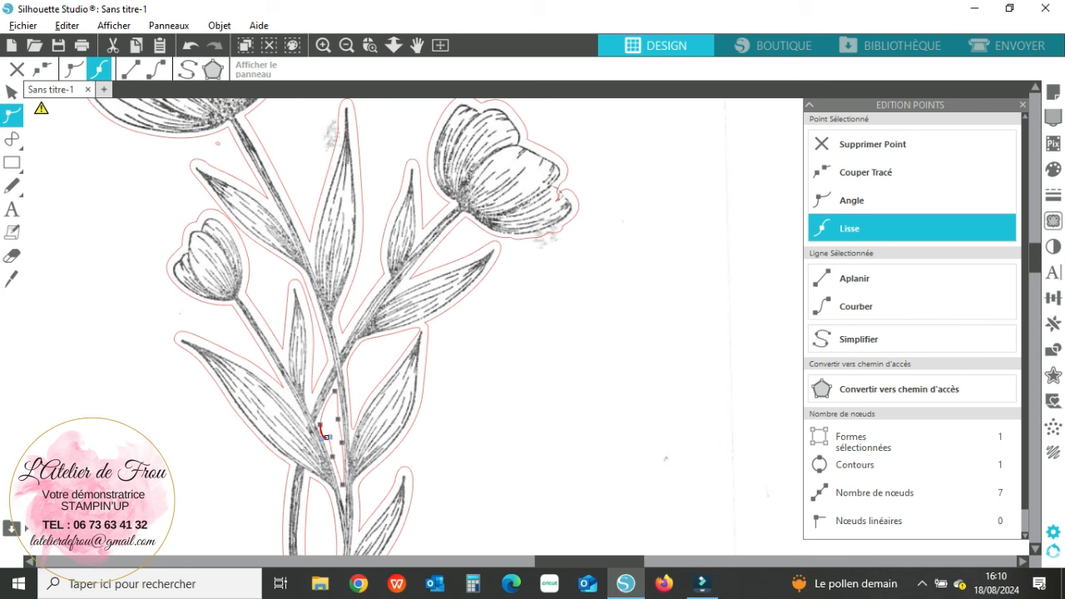
drag(327, 437, 323, 425)
drag(323, 426, 327, 438)
key(Delete)
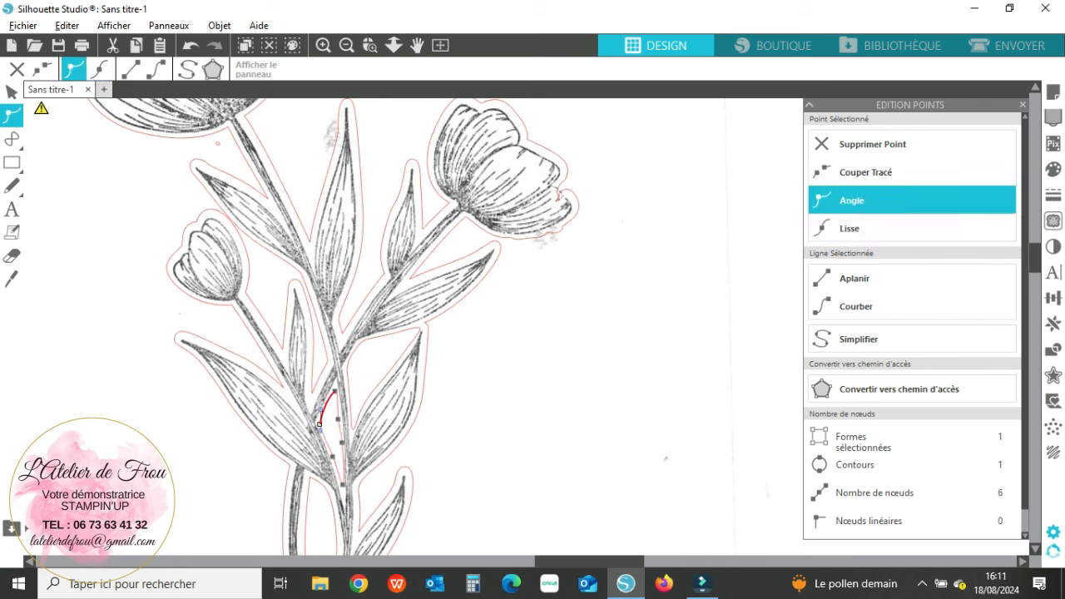
Move the narrow gap shape's stem-side point up to its tip and add a smooth point on the opposite upper edge.
click(338, 407)
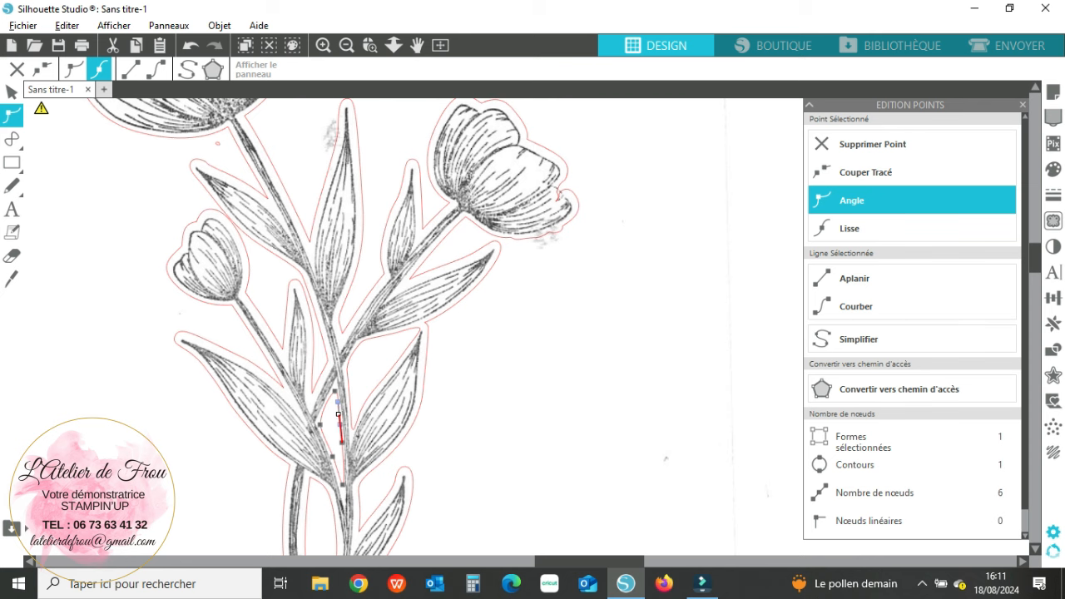
drag(339, 407, 335, 395)
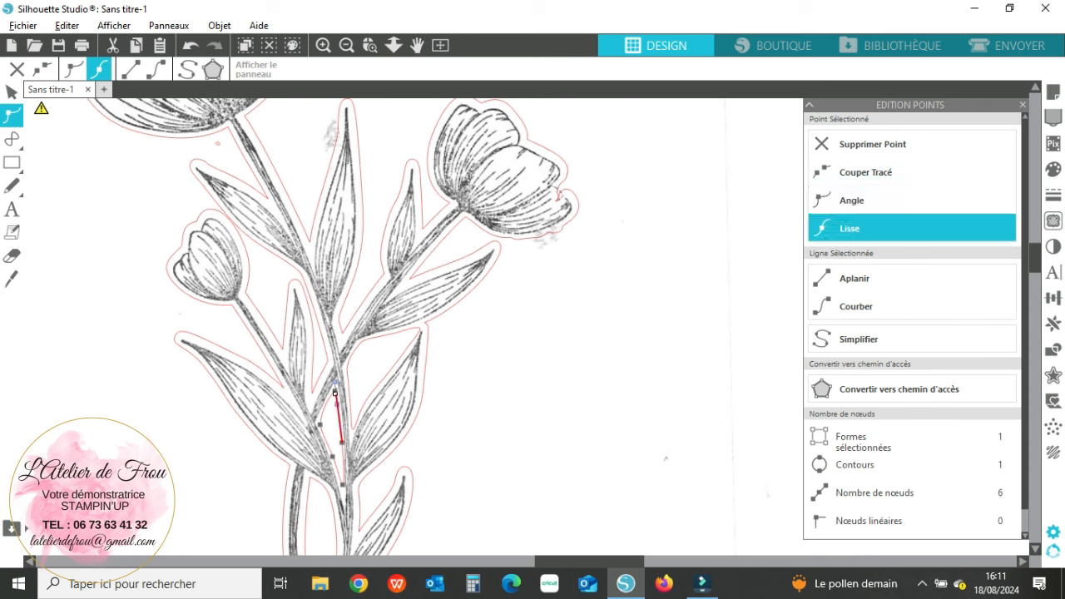
click(335, 398)
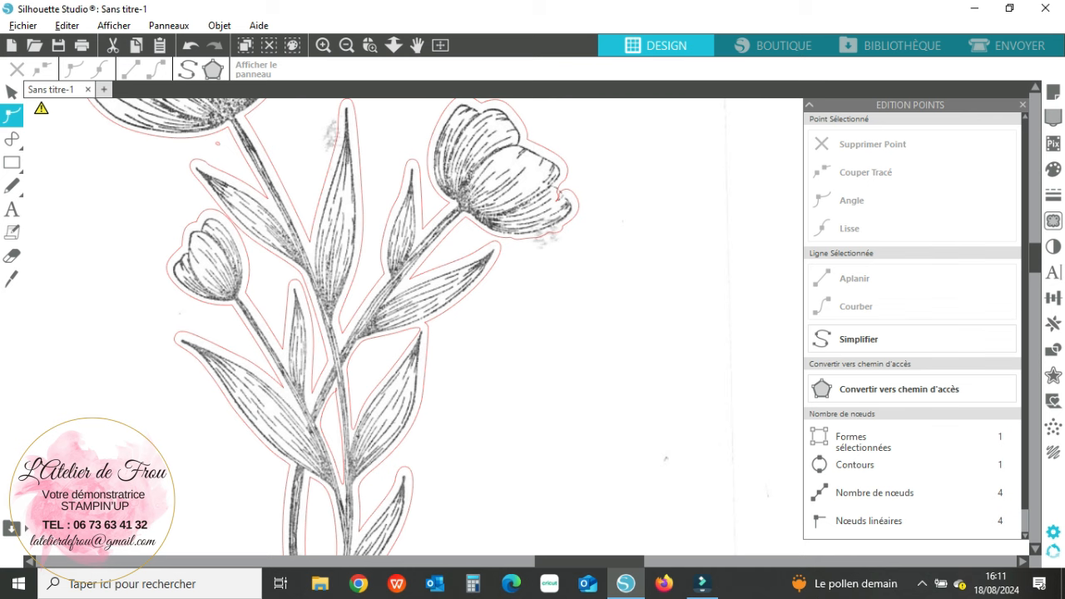
click(325, 405)
drag(325, 405, 329, 405)
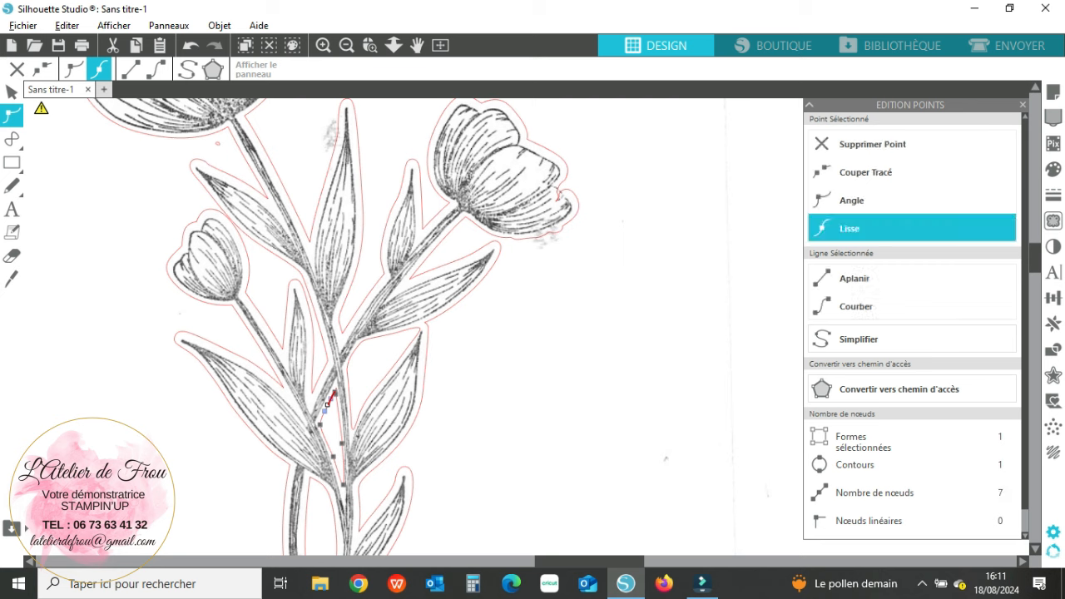
click(330, 401)
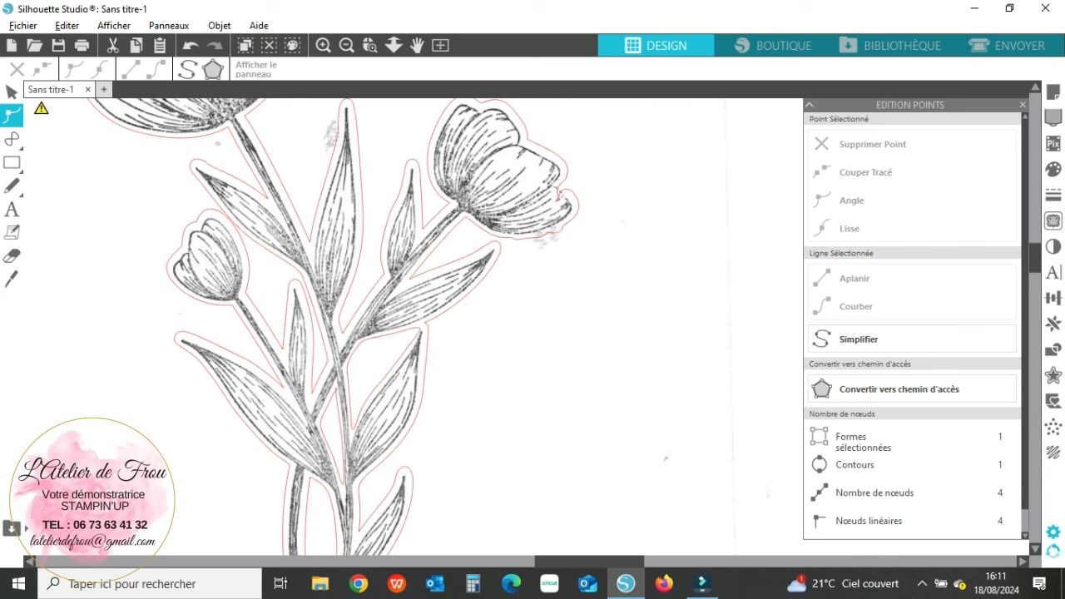
Delete the surplus points clustered in the notch between the petals of the right-hand tulip's outer contour.
click(558, 194)
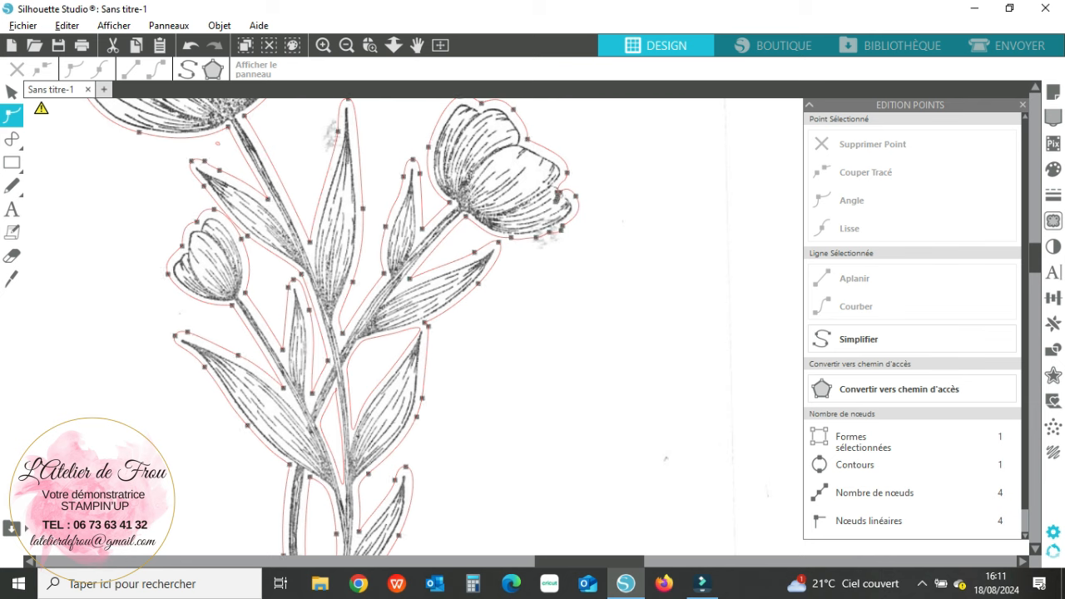
click(557, 229)
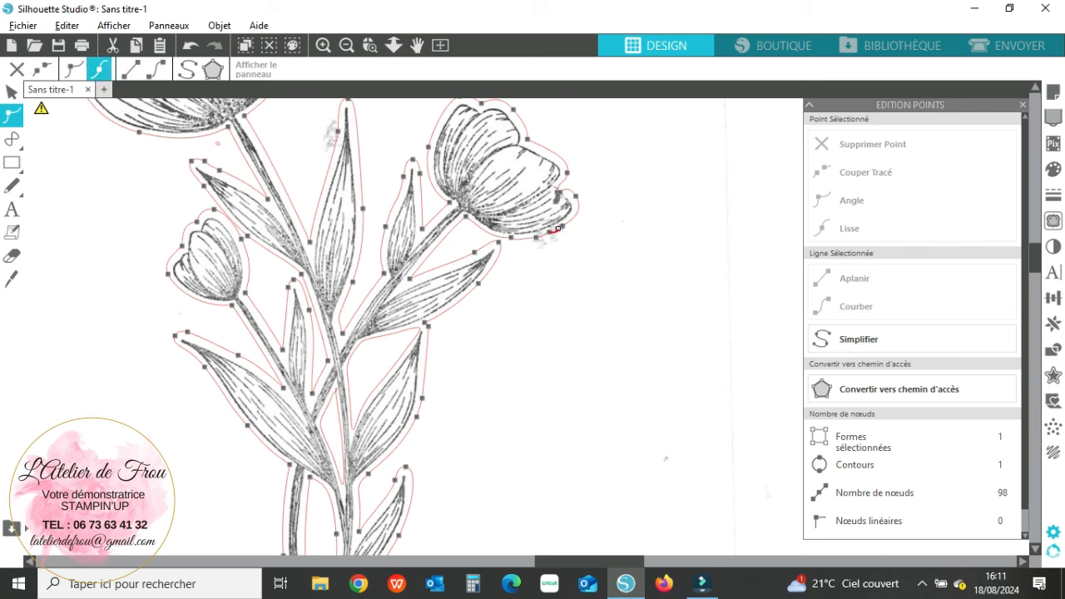
click(557, 229)
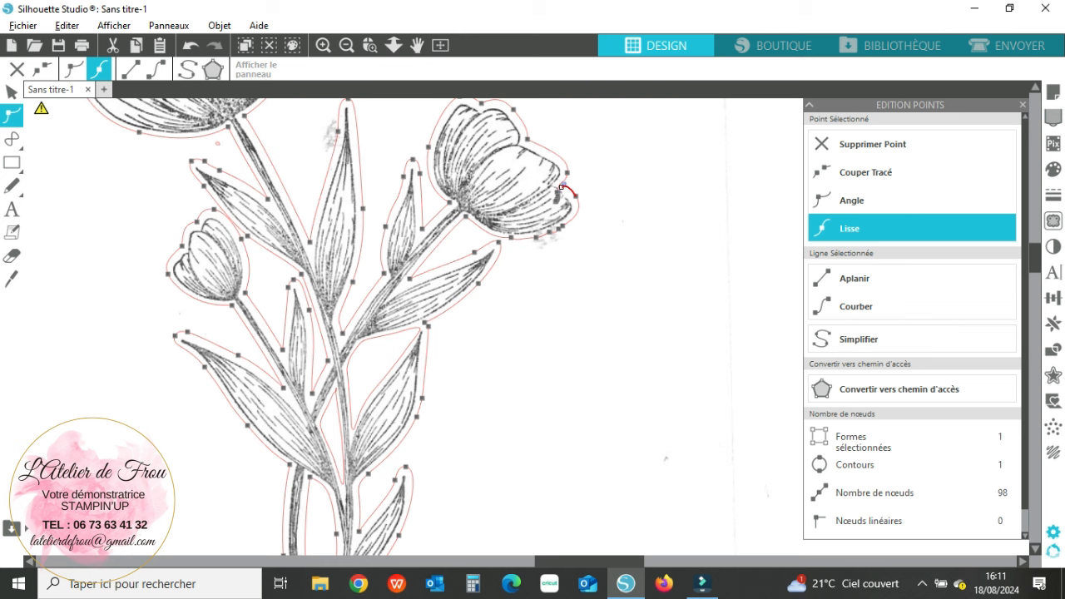
click(561, 188)
click(558, 193)
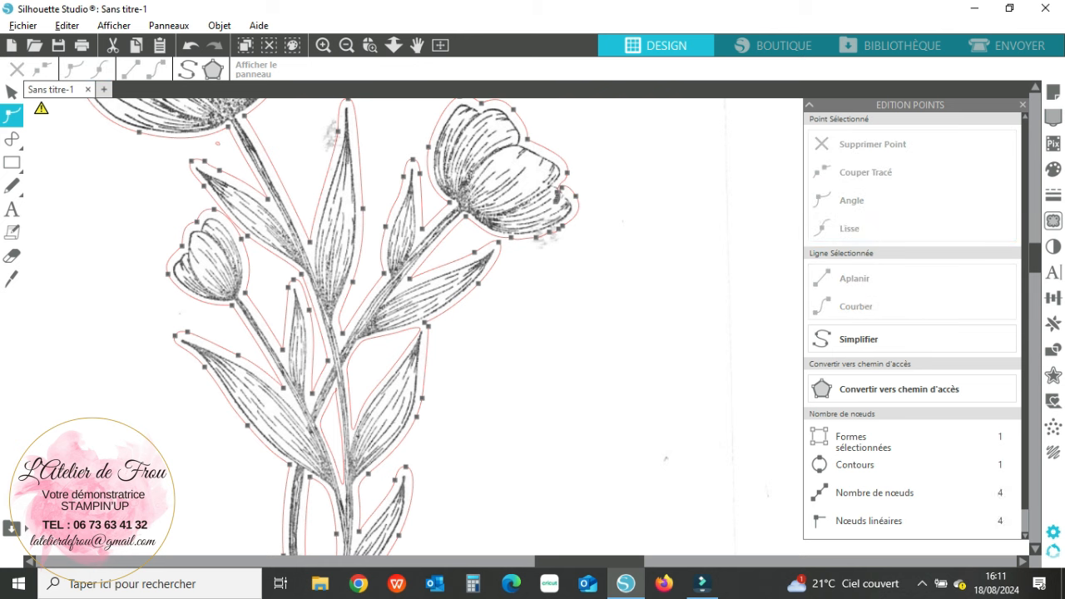
click(556, 198)
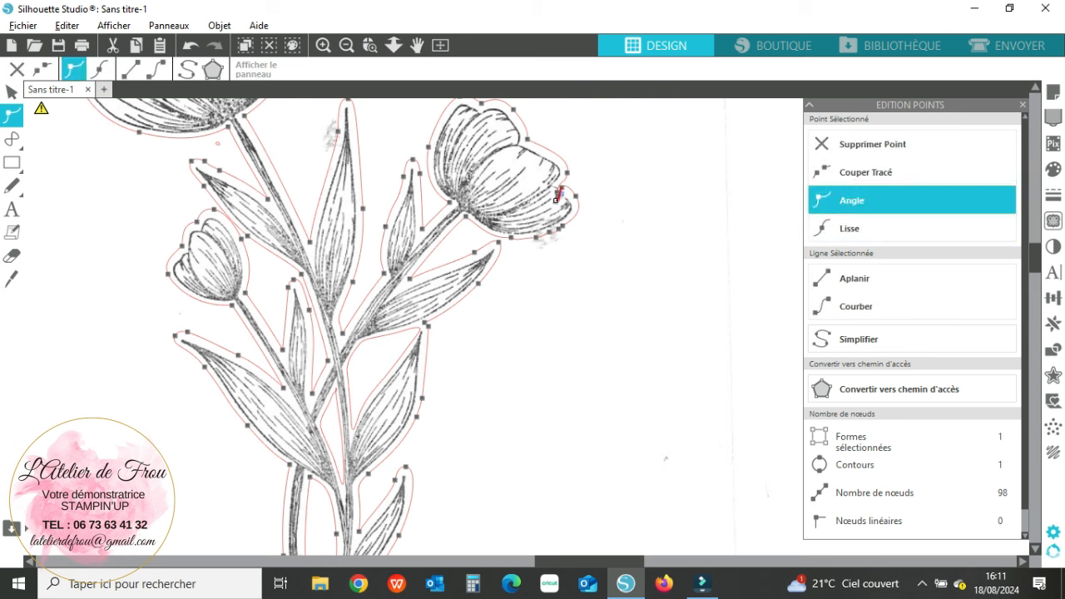
key(Delete)
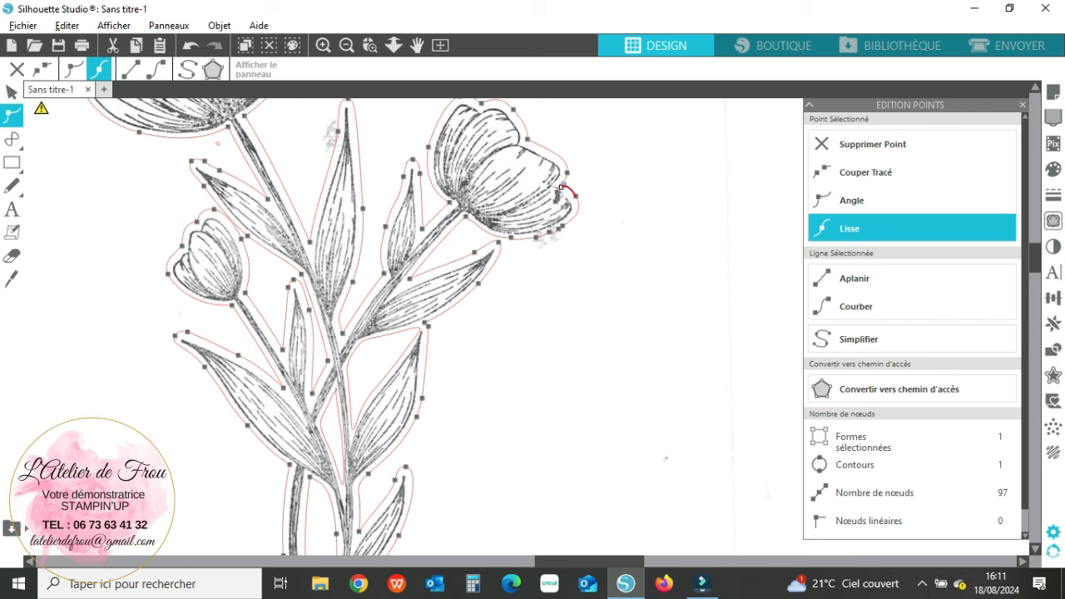
key(Delete)
key(Delete)
key(Delete)
Delete the remaining notch point on the right-hand tulip's contour and smooth the curve between the two neighbouring points.
click(574, 187)
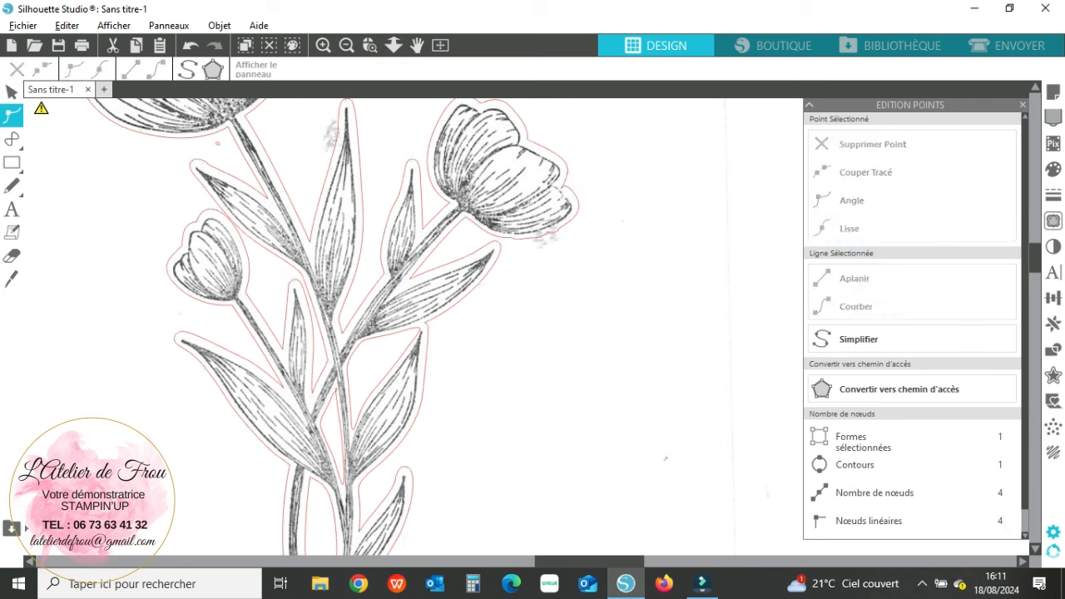
click(575, 191)
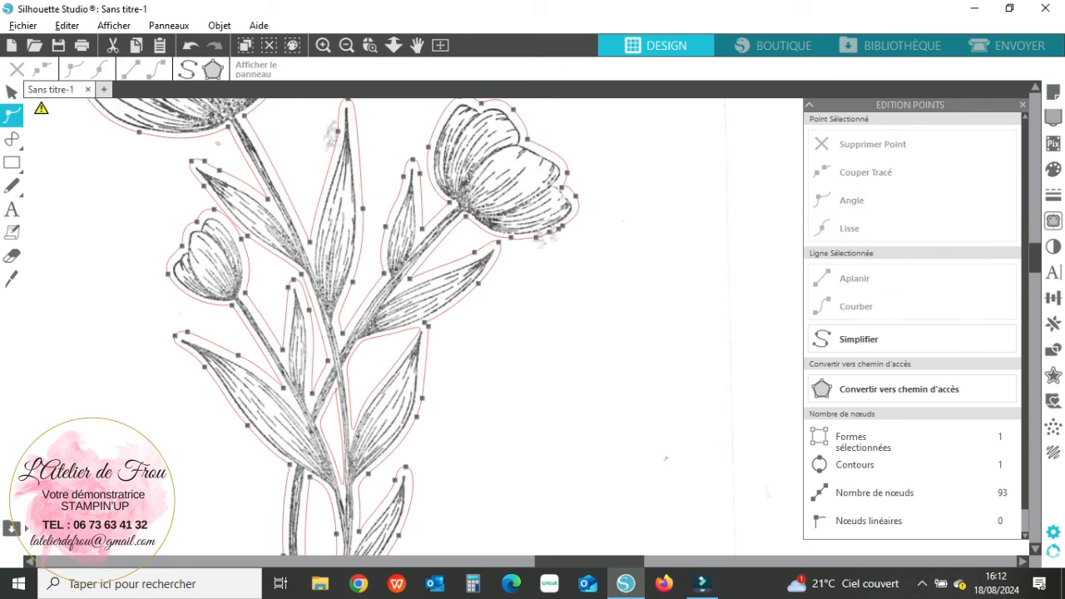
click(565, 188)
key(Delete)
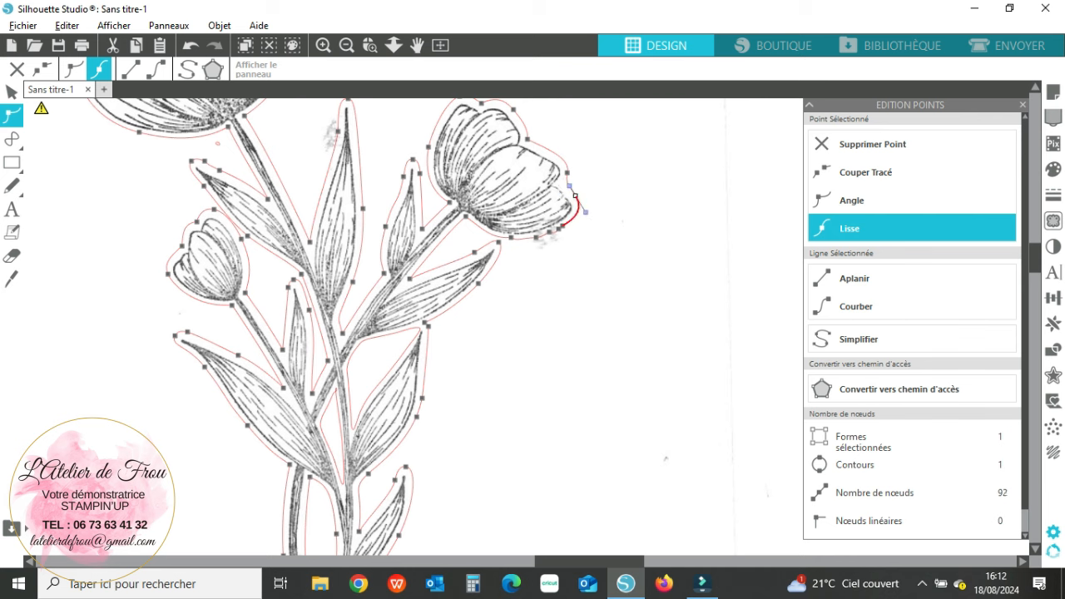
click(574, 194)
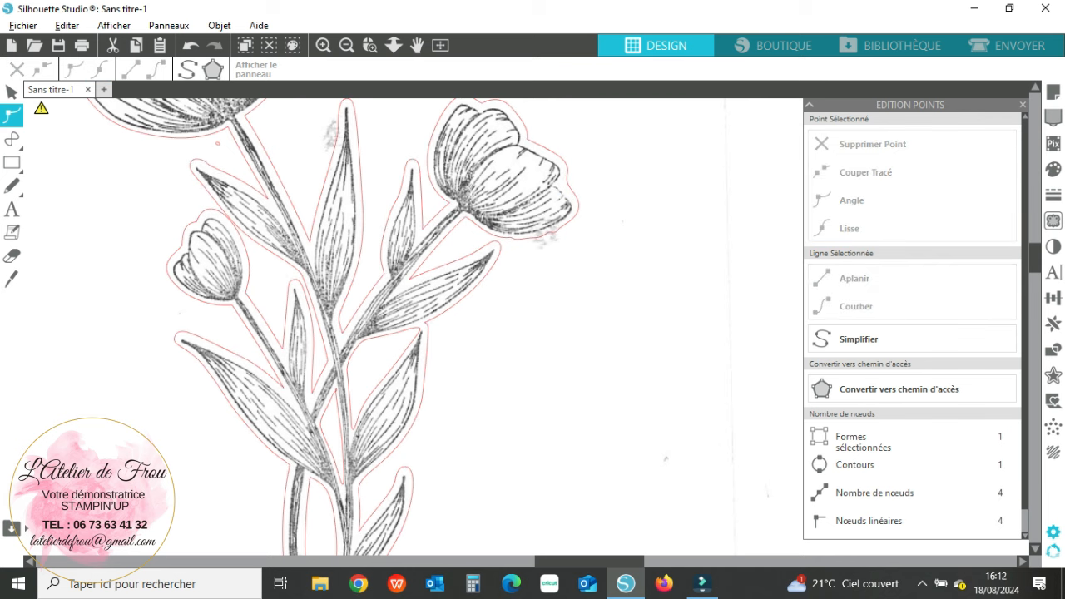
click(575, 195)
click(566, 173)
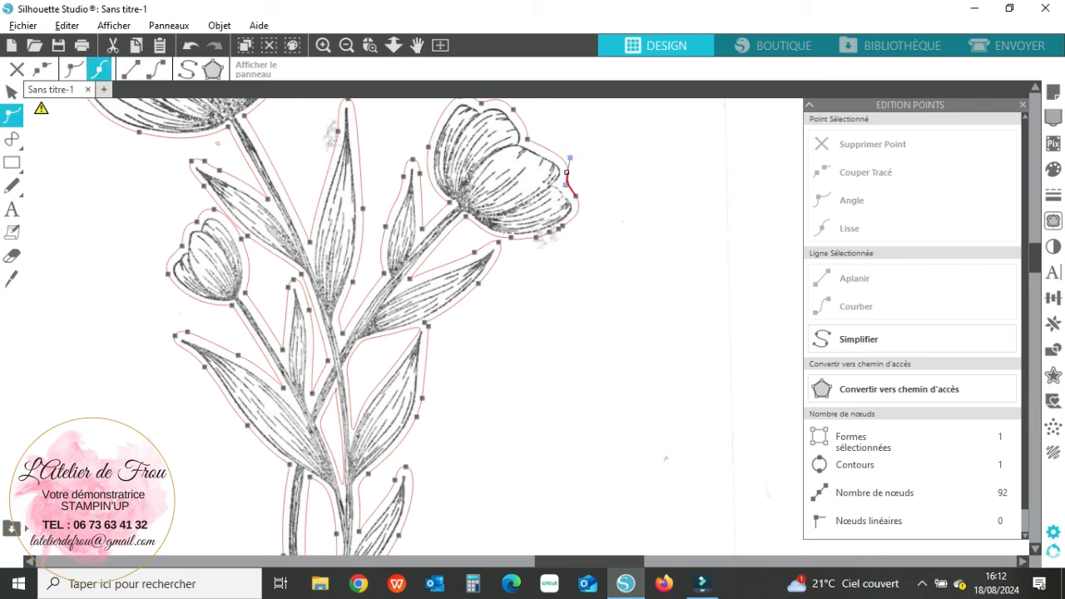
click(563, 182)
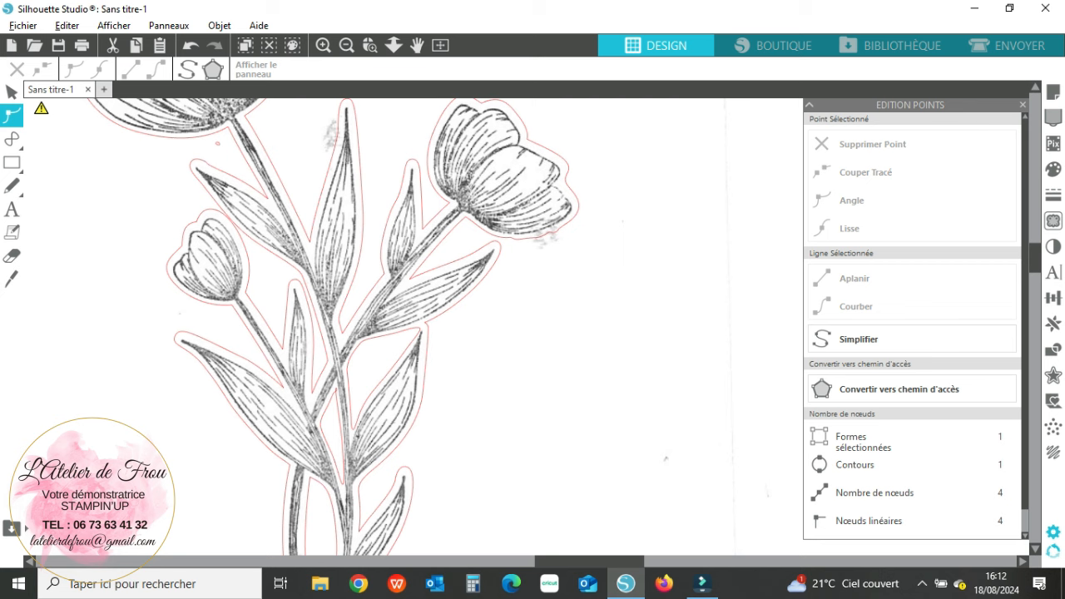
Move the scanned tulip page to the right, clear of the bouquet's cut contours.
click(347, 46)
click(347, 45)
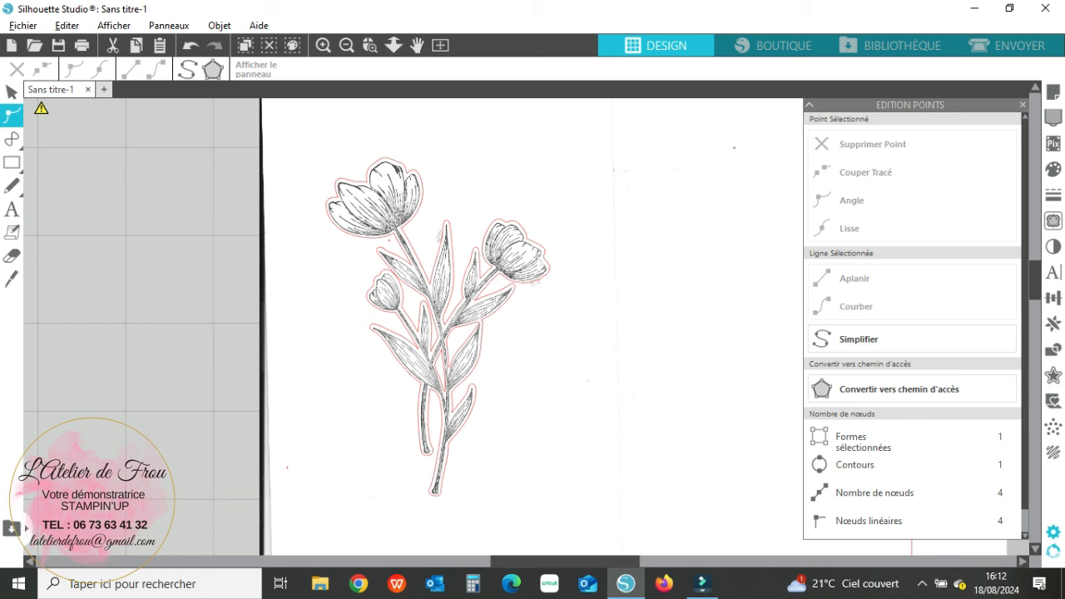
click(12, 92)
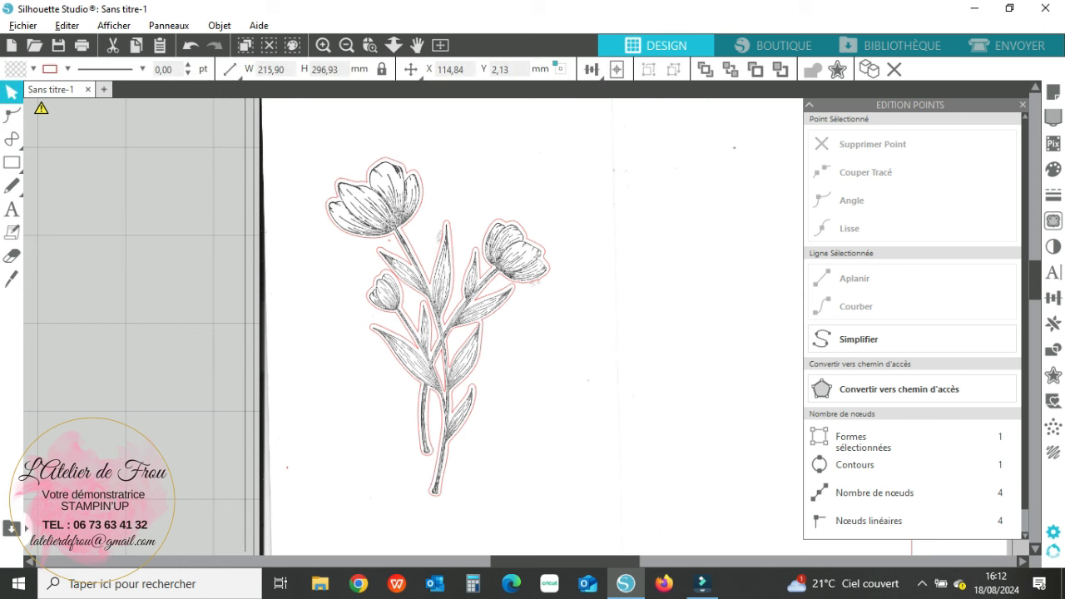
drag(333, 266, 763, 354)
Select the bouquet contour together with its inner shapes and simplify their points.
drag(302, 140, 532, 388)
click(12, 115)
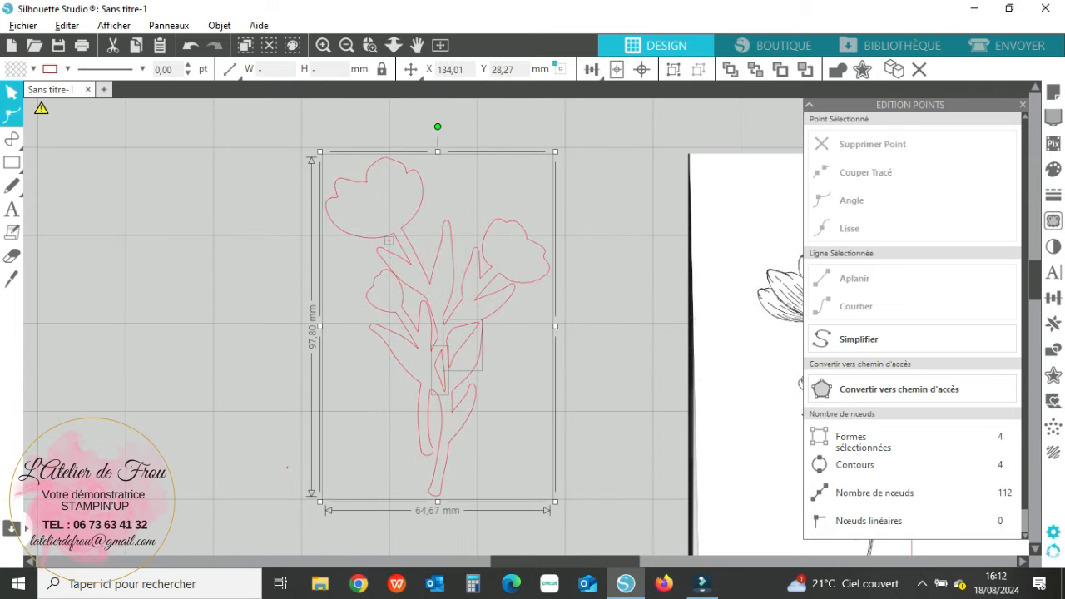
click(12, 117)
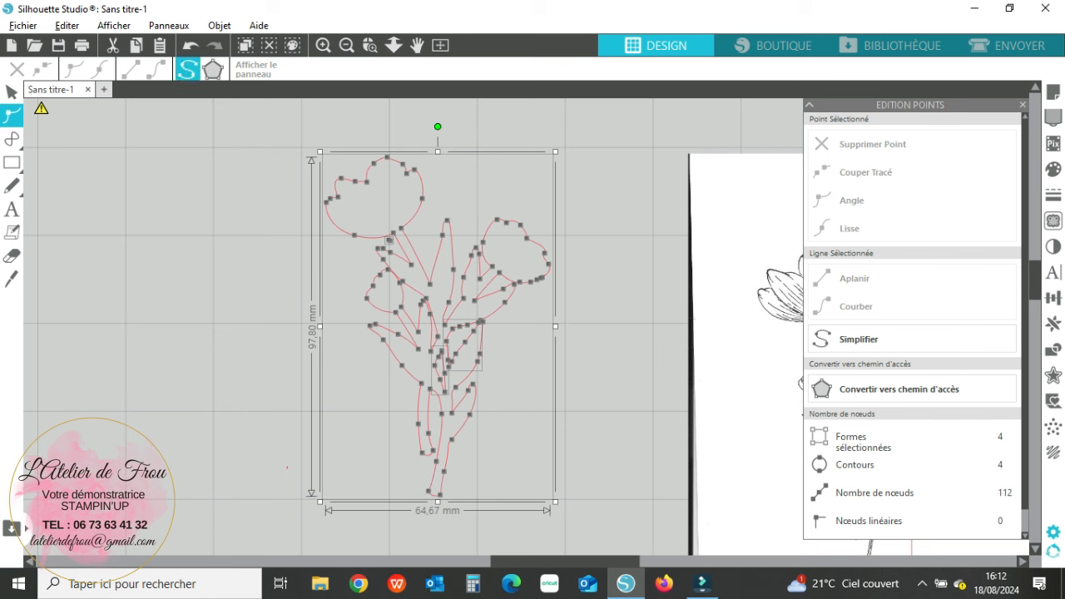
click(187, 69)
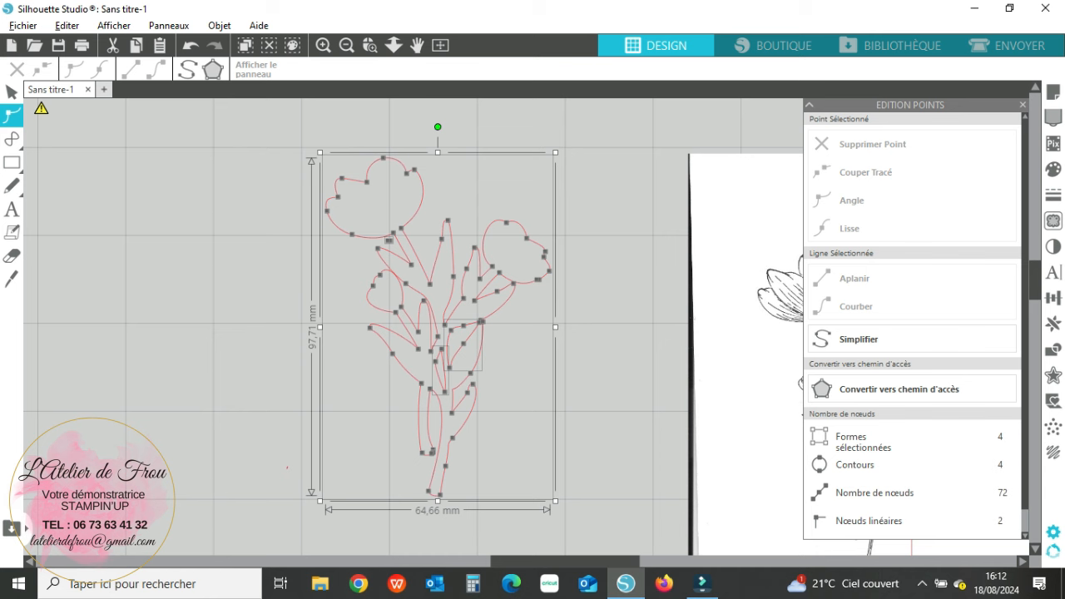
Delete the scanned tulip page beside the bouquet's cut contours.
key(Escape)
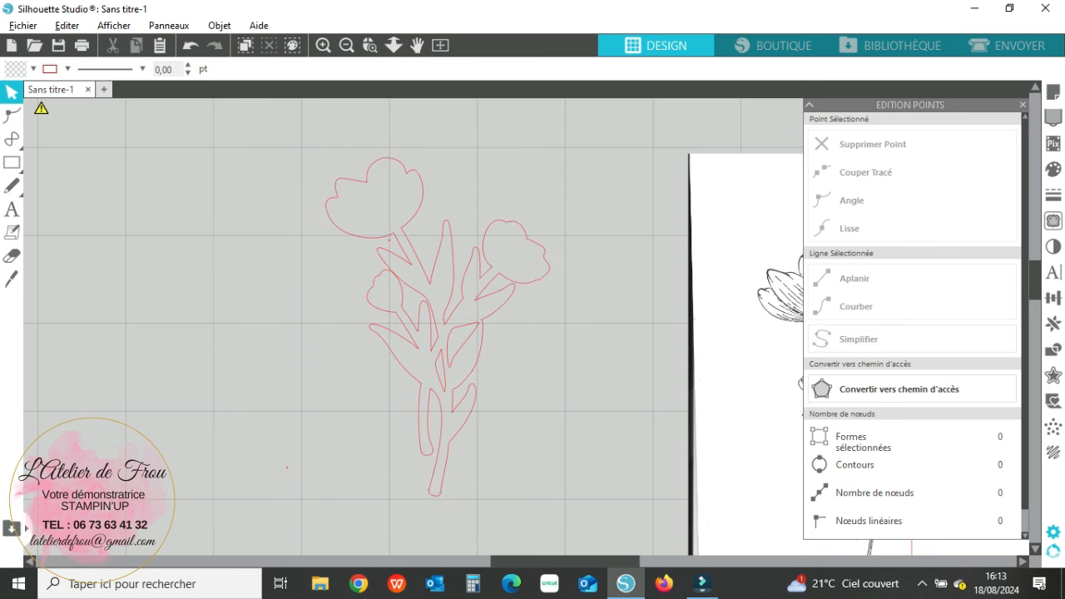
click(742, 357)
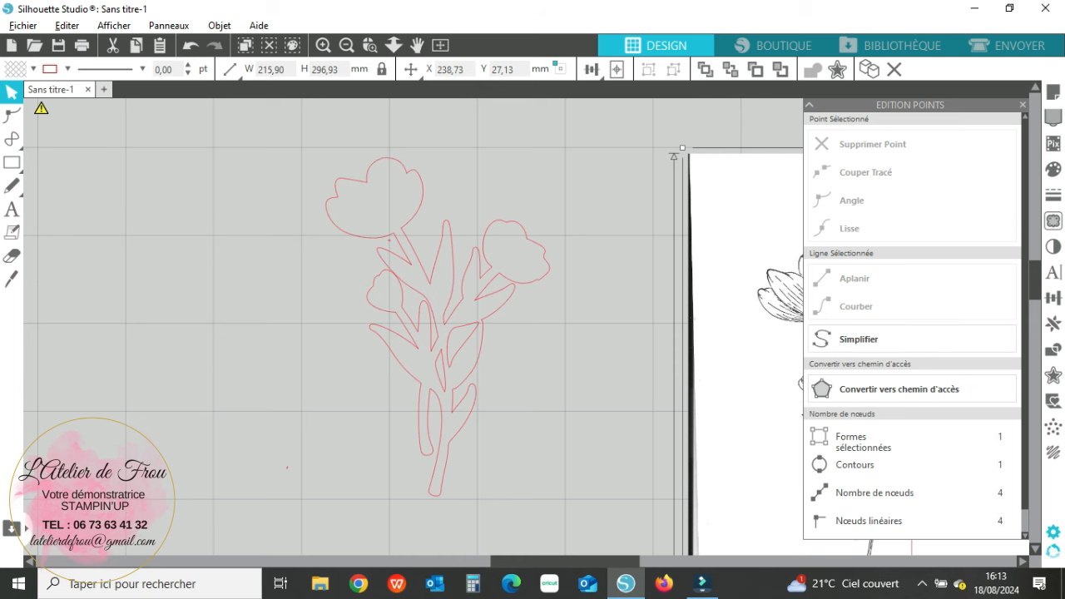
key(Delete)
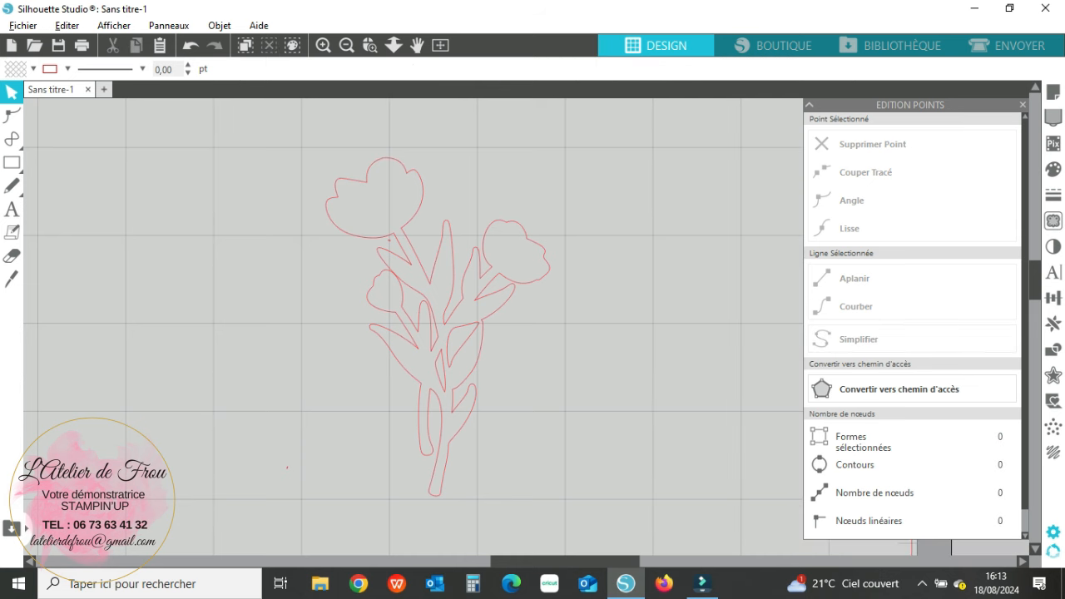
drag(430, 283, 399, 346)
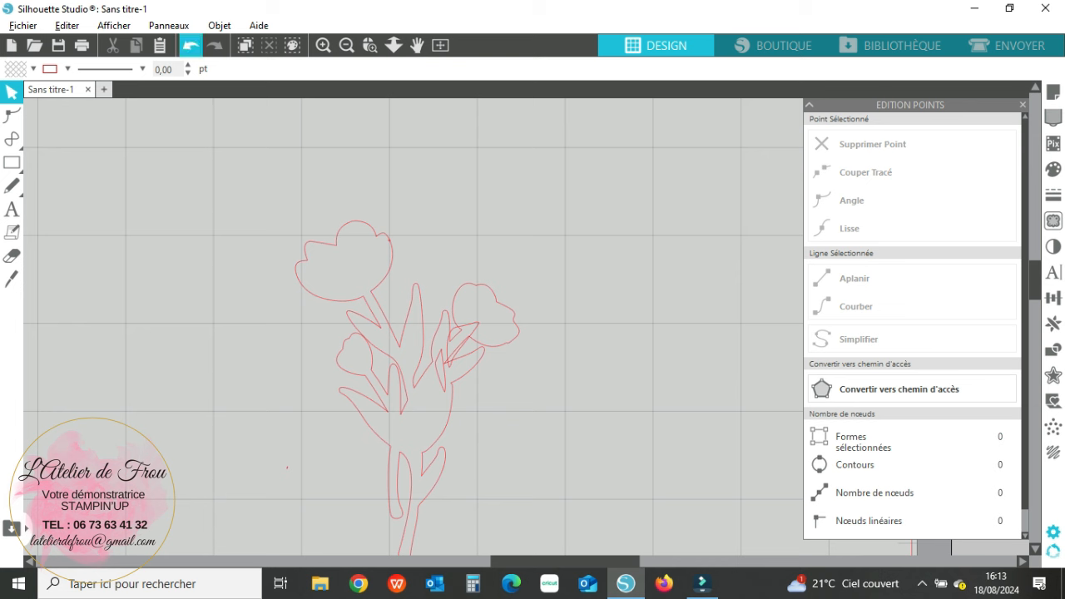
click(190, 45)
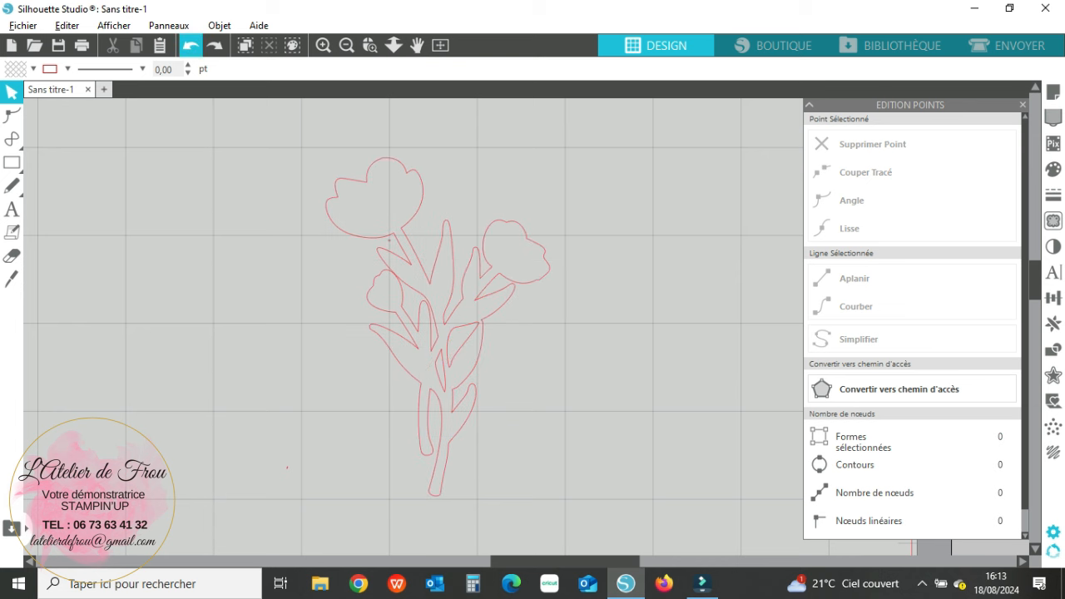
mouse_move(364, 148)
mouse_down()
mouse_move(530, 394)
mouse_move(545, 504)
mouse_up()
key(Escape)
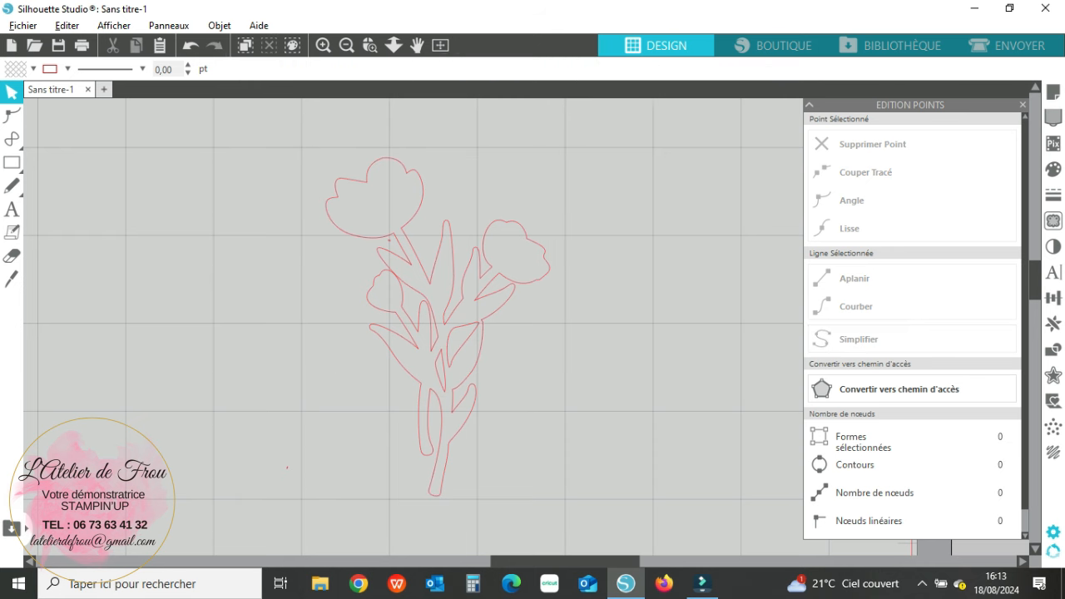
Group the bouquet's outer contour and all its inner cut-out shapes into one object.
drag(273, 152, 545, 473)
right_click(546, 473)
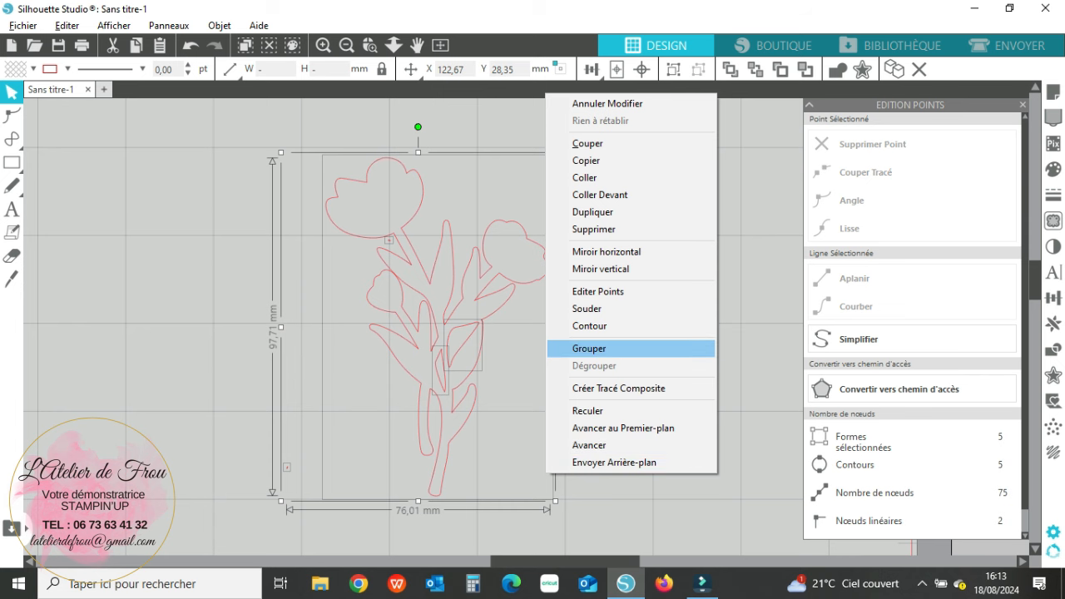
click(589, 348)
key(Escape)
Move the grouped bouquet down into the lower-left corner of the mat's cutting area.
mouse_move(329, 279)
mouse_down()
mouse_move(475, 361)
mouse_move(405, 451)
mouse_move(294, 474)
mouse_up()
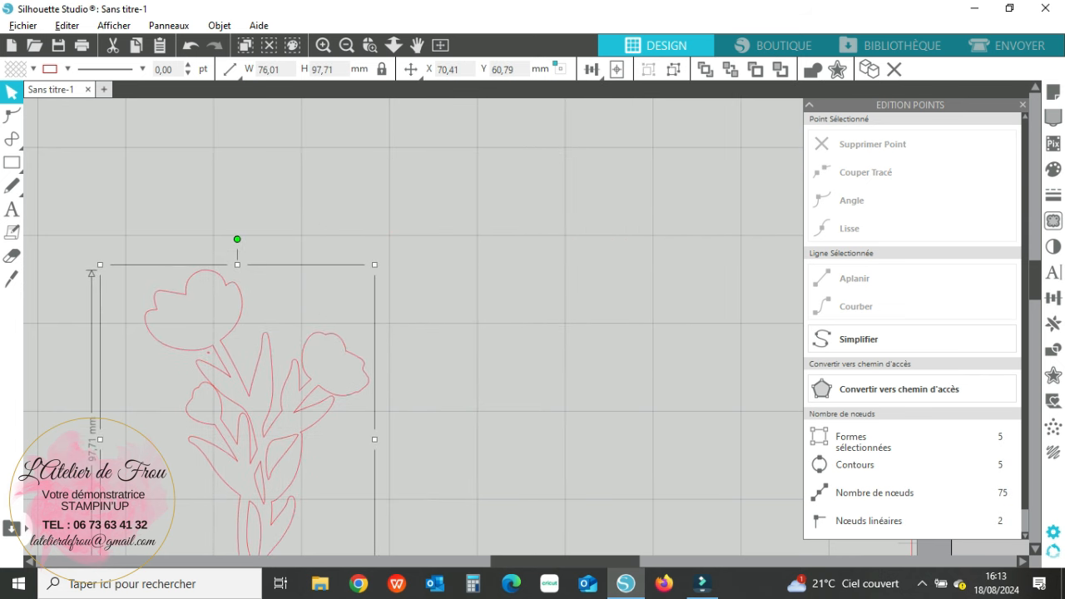
scroll(412, 324, down, 5)
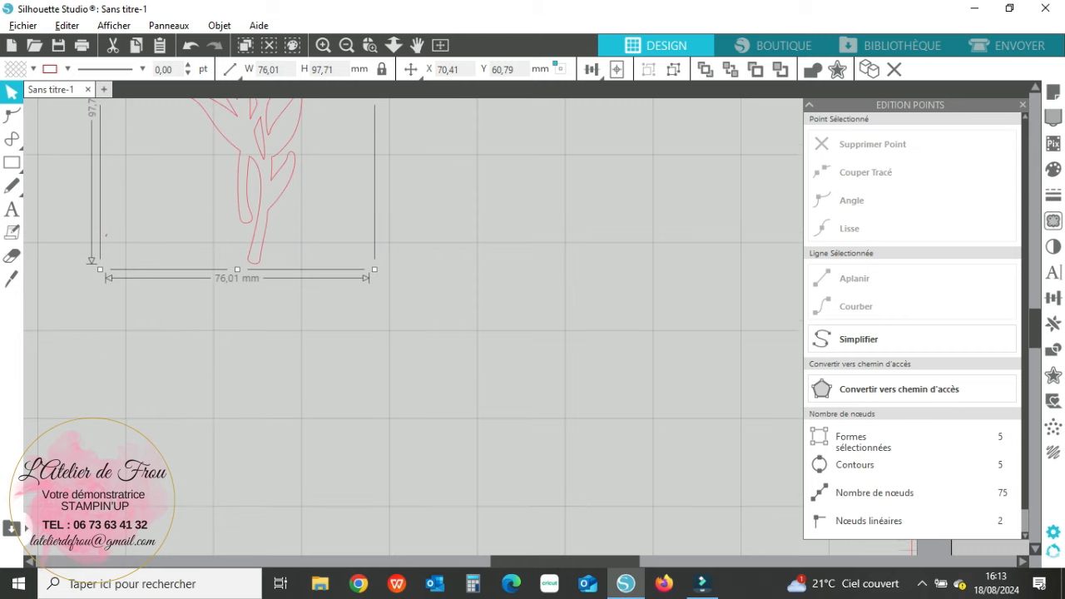
drag(267, 163, 174, 387)
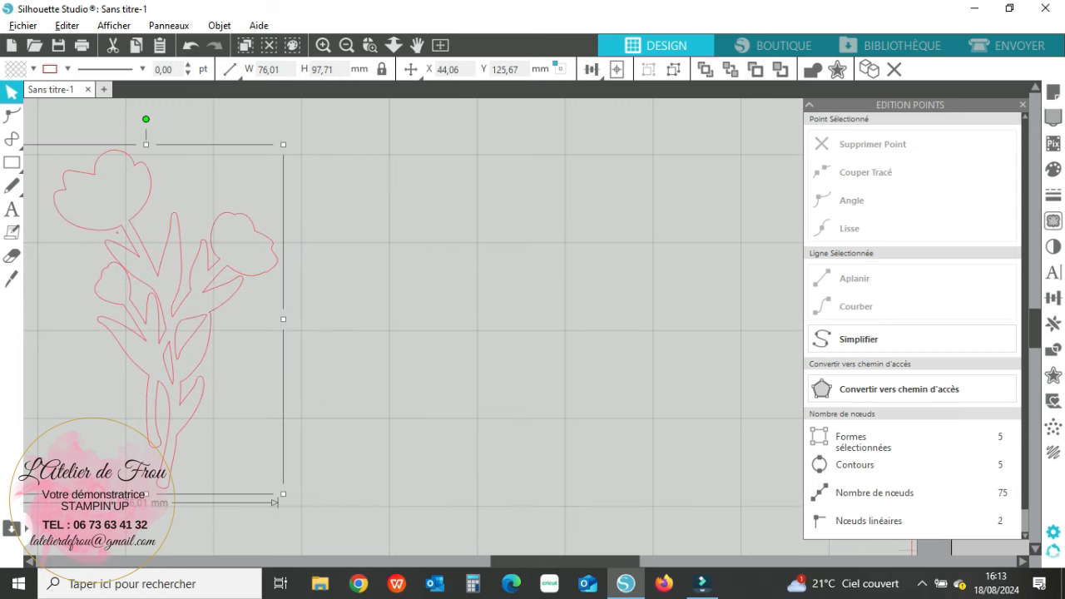
scroll(412, 324, down, 10)
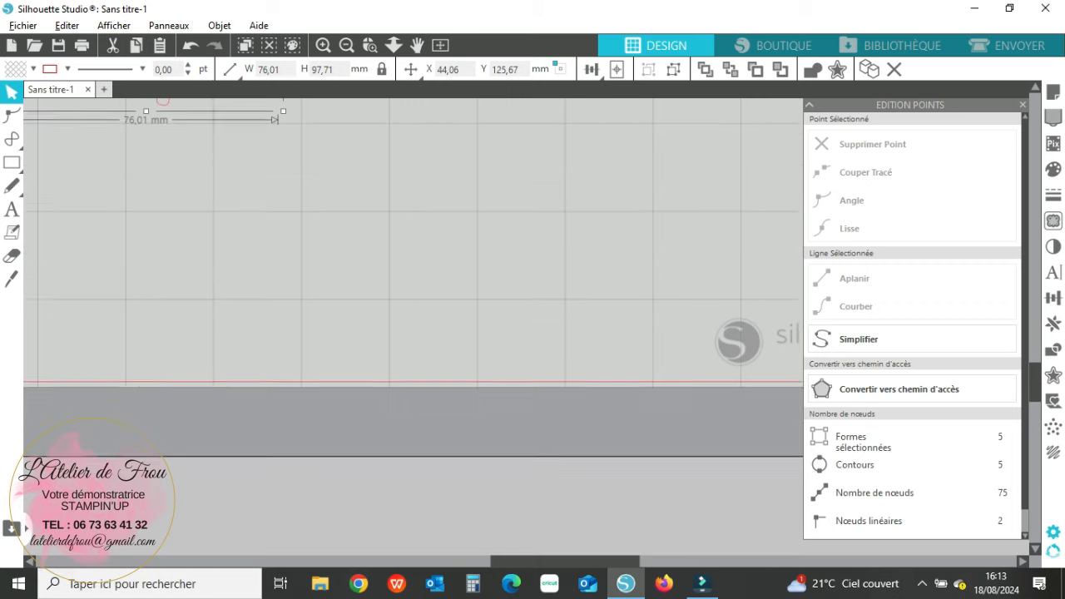
scroll(412, 283, up, 1)
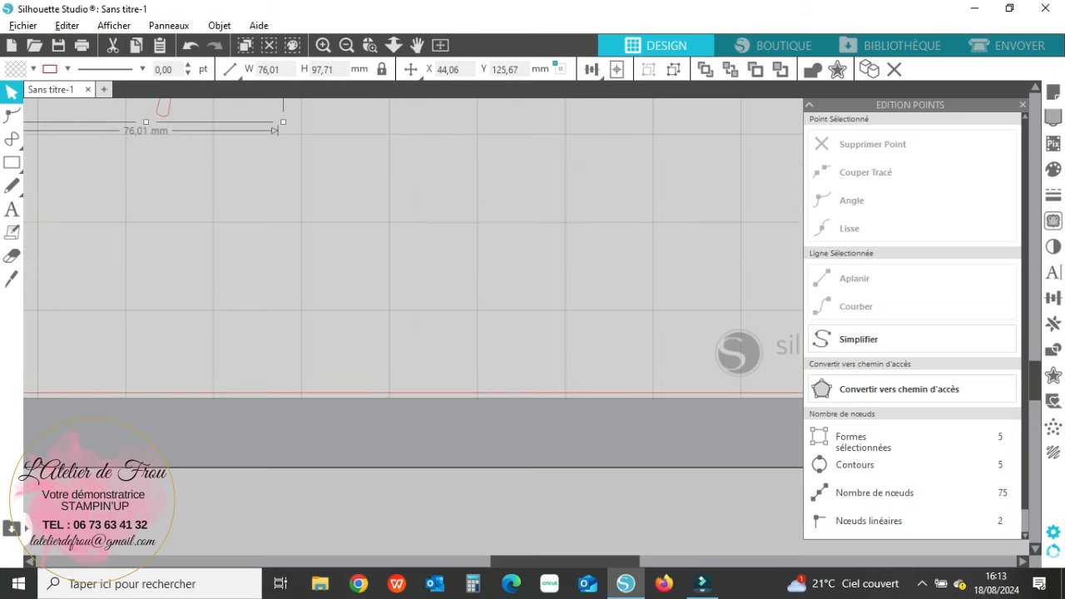
scroll(412, 283, left, 5)
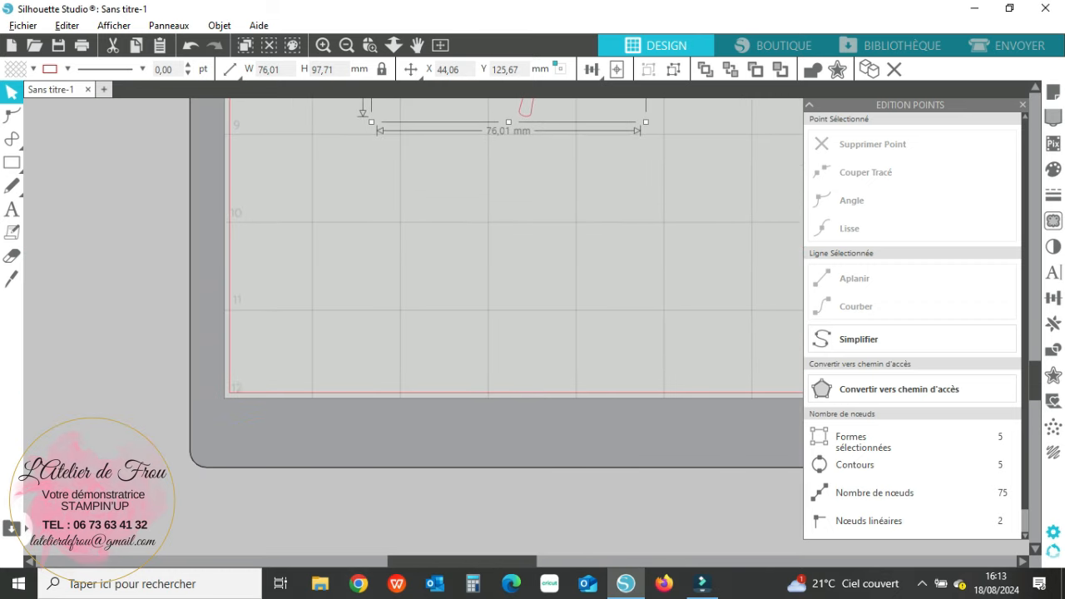
key(Escape)
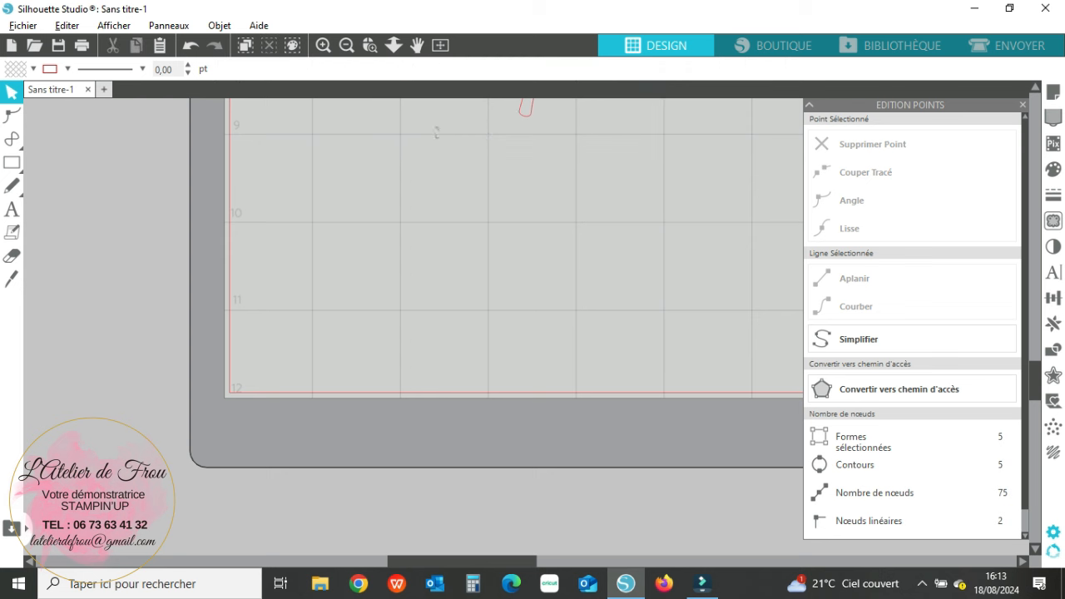
drag(526, 111, 351, 376)
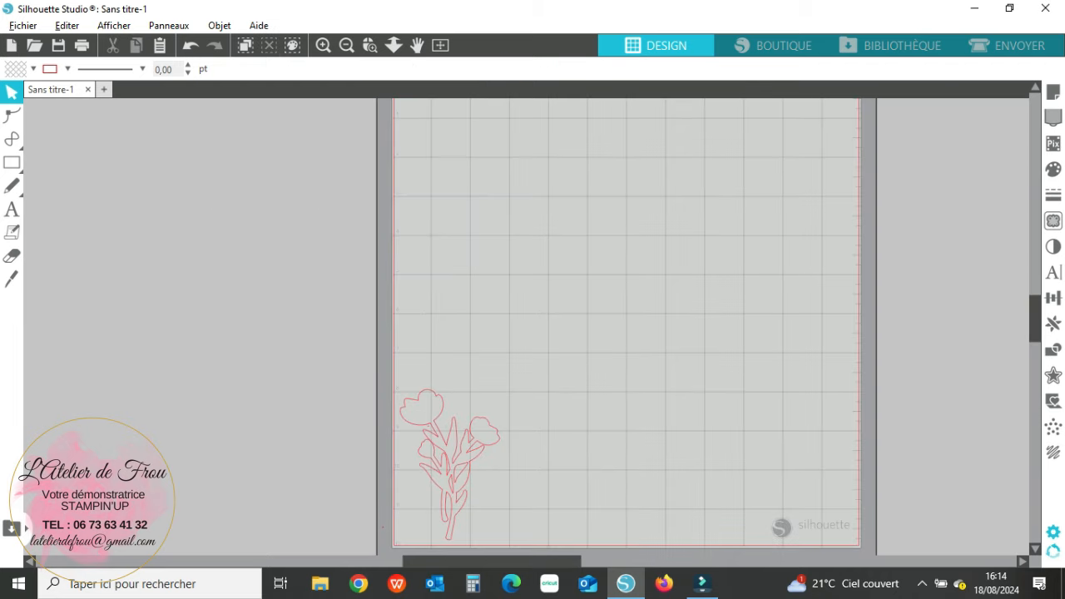
Set the Cardstock, Ordinaire cut to 2 passes and send the bouquet to the cutting machine.
click(1006, 46)
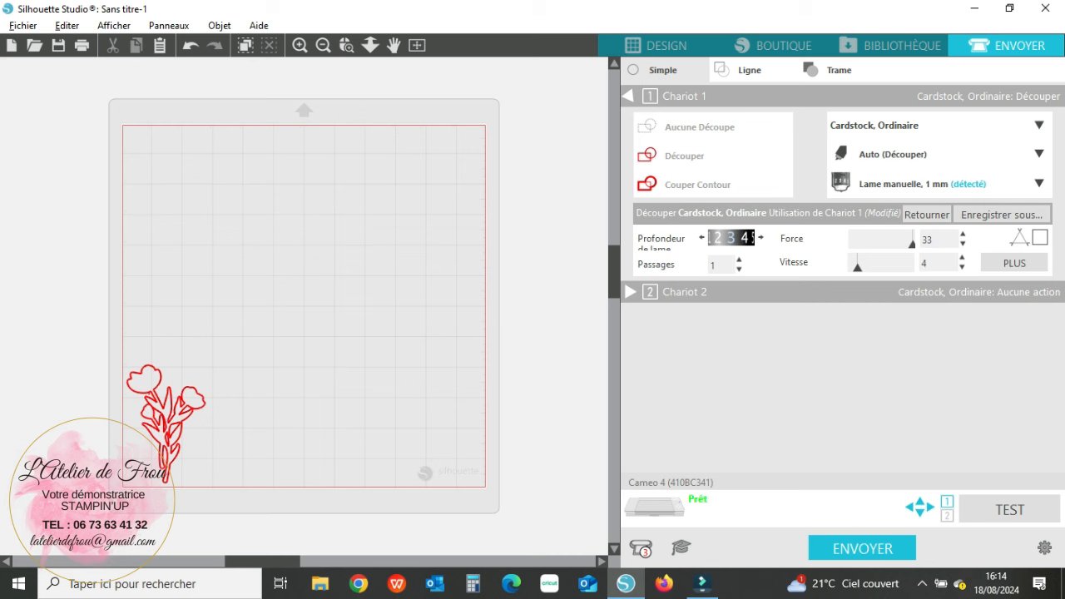
click(739, 258)
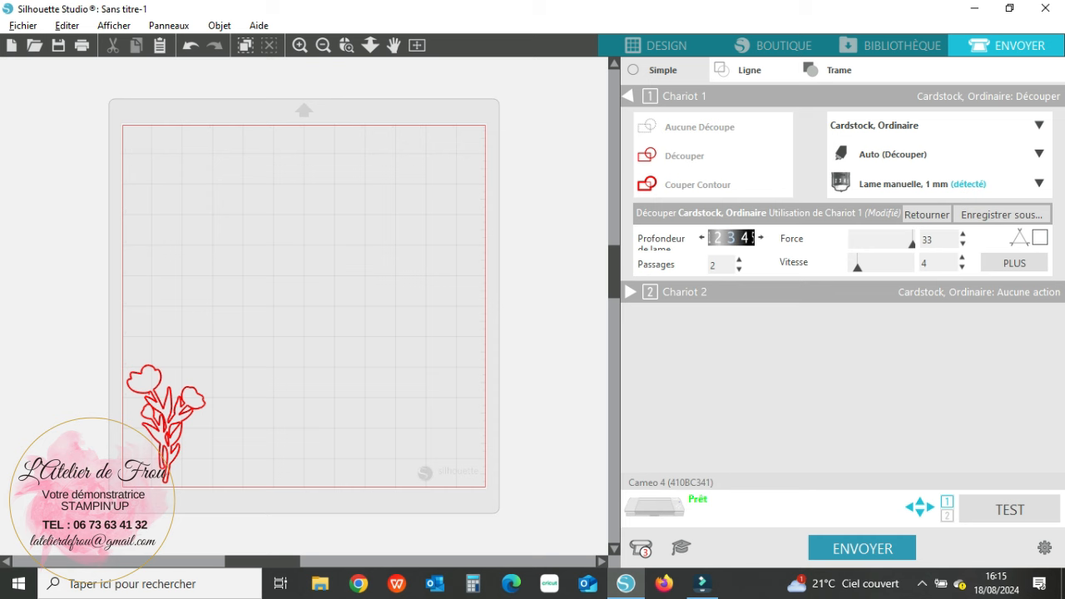
click(861, 549)
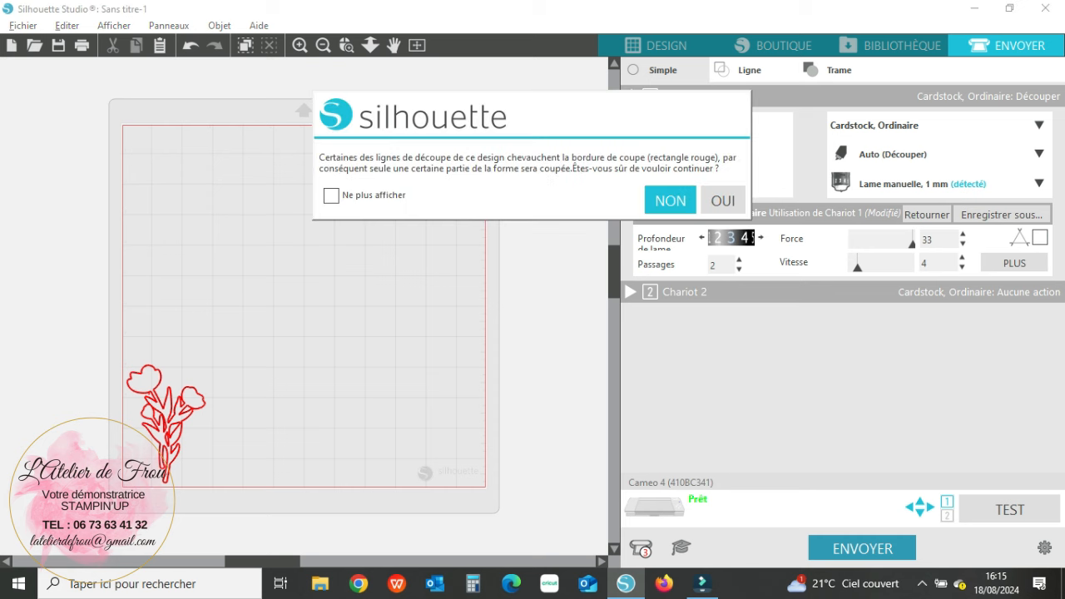